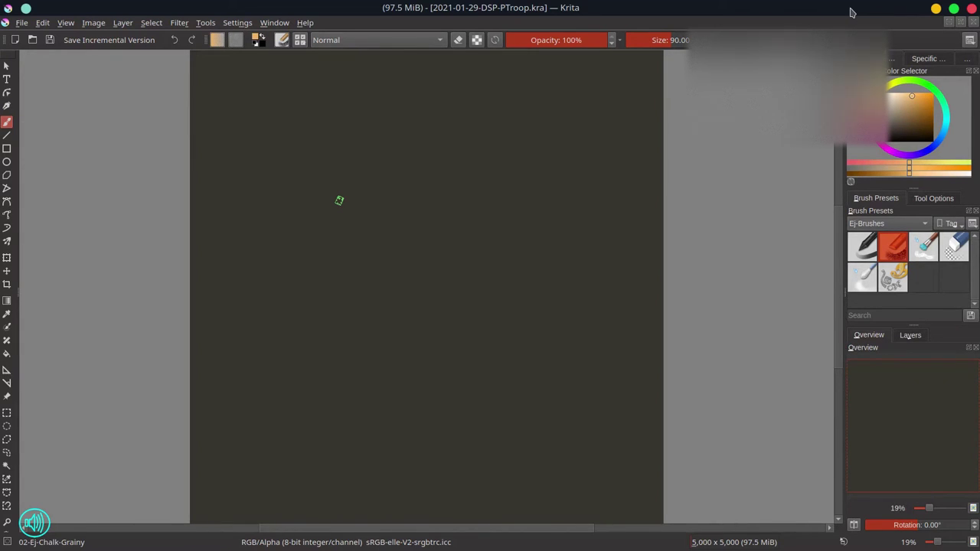
# Sketch the outline of a first pointed-hood figure in black with the 01-Ej-Basic-Round brush at about size 8.84.
pyautogui.click(893, 135)
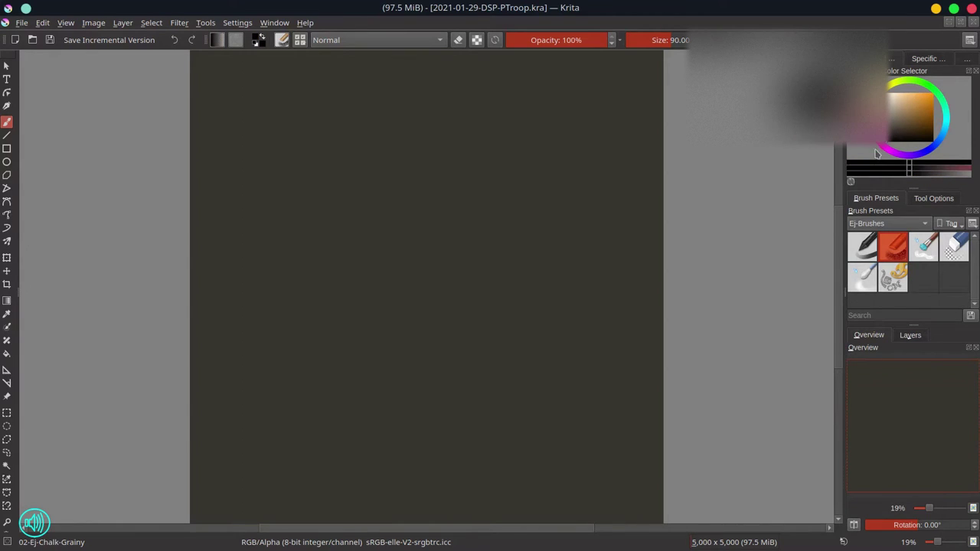
pyautogui.click(861, 244)
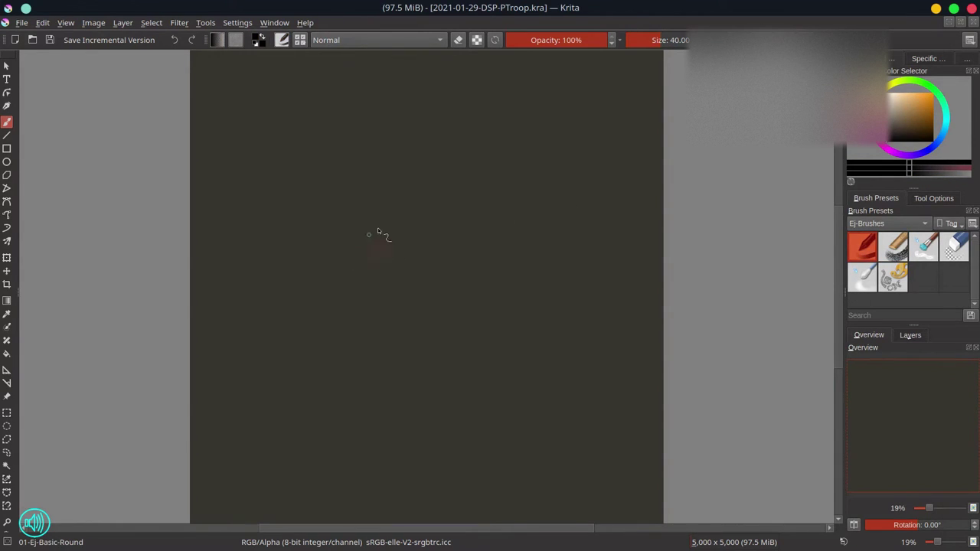
pyautogui.click(645, 39)
pyautogui.moveTo(416, 213); pyautogui.dragTo(418, 213)
pyautogui.moveTo(439, 236); pyautogui.dragTo(495, 161)
pyautogui.moveTo(426, 197)
pyautogui.mouseDown()
pyautogui.moveTo(383, 206)
pyautogui.moveTo(389, 216)
pyautogui.moveTo(392, 186)
pyautogui.moveTo(403, 221)
pyautogui.moveTo(387, 204)
pyautogui.moveTo(379, 232)
pyautogui.moveTo(407, 225)
pyautogui.mouseUp()
pyautogui.press('[')
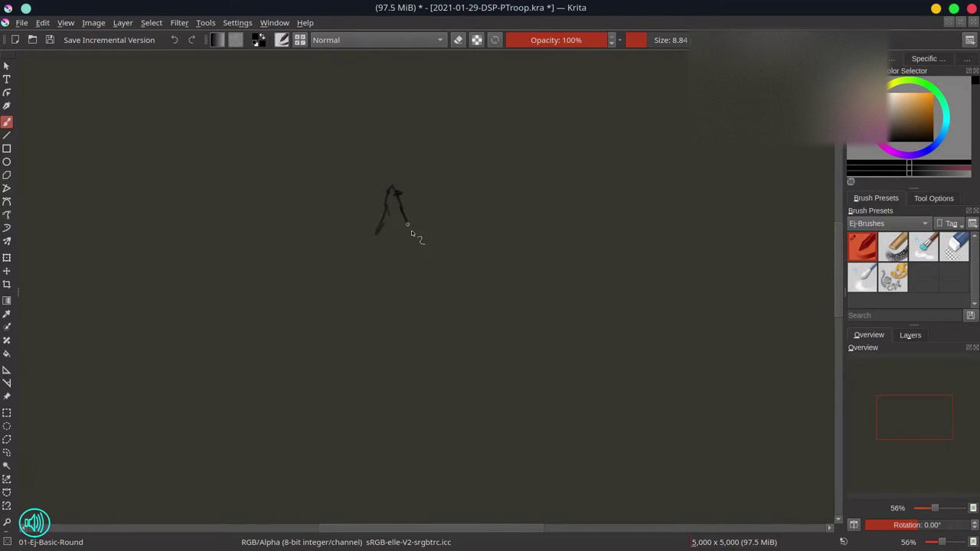
# Sketch two more pointed-hood figures to the left of the first one and rough in the lower body lines.
pyautogui.moveTo(341, 203); pyautogui.dragTo(348, 191)
pyautogui.moveTo(340, 196)
pyautogui.mouseDown()
pyautogui.moveTo(330, 235)
pyautogui.moveTo(343, 221)
pyautogui.moveTo(342, 249)
pyautogui.mouseUp()
pyautogui.moveTo(406, 239); pyautogui.dragTo(411, 241)
pyautogui.moveTo(311, 203)
pyautogui.mouseDown()
pyautogui.moveTo(311, 192)
pyautogui.moveTo(309, 208)
pyautogui.moveTo(321, 208)
pyautogui.moveTo(306, 229)
pyautogui.moveTo(327, 222)
pyautogui.mouseUp()
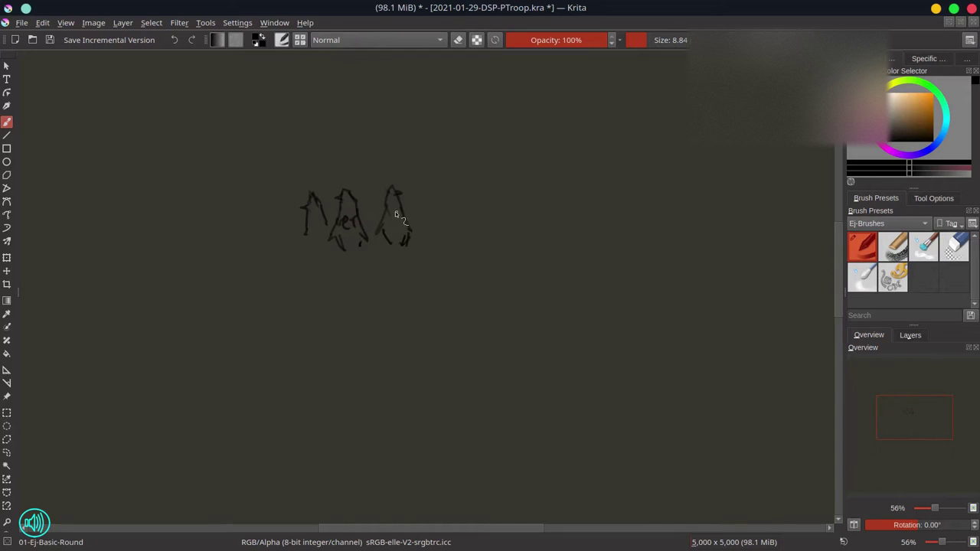
# Extend the row with a smaller hooded figure at each end and rough in the body and feet details.
pyautogui.moveTo(387, 214); pyautogui.dragTo(418, 211)
pyautogui.hotkey('ctrl', 'z')
pyautogui.moveTo(410, 203)
pyautogui.mouseDown()
pyautogui.moveTo(419, 196)
pyautogui.moveTo(427, 205)
pyautogui.moveTo(409, 209)
pyautogui.mouseUp()
pyautogui.moveTo(414, 227); pyautogui.dragTo(430, 245)
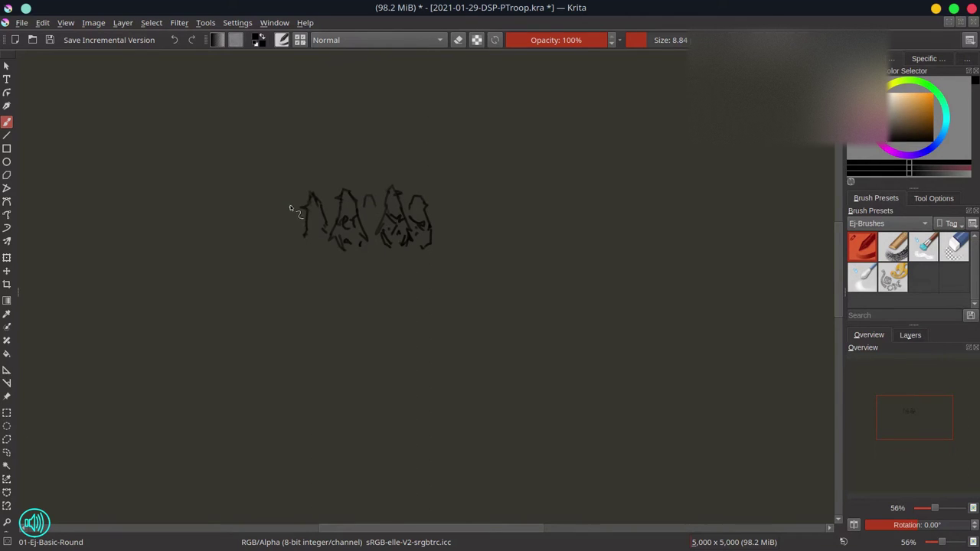
pyautogui.moveTo(291, 206)
pyautogui.mouseDown()
pyautogui.moveTo(286, 219)
pyautogui.moveTo(301, 226)
pyautogui.mouseUp()
pyautogui.moveTo(287, 234)
pyautogui.mouseDown()
pyautogui.moveTo(314, 230)
pyautogui.moveTo(307, 249)
pyautogui.moveTo(347, 259)
pyautogui.mouseUp()
# Clean up the middle figure's hood with the 04-Ej-Eraser-Circle brush, and redraw the hood and add feet with the round brush.
pyautogui.click(954, 247)
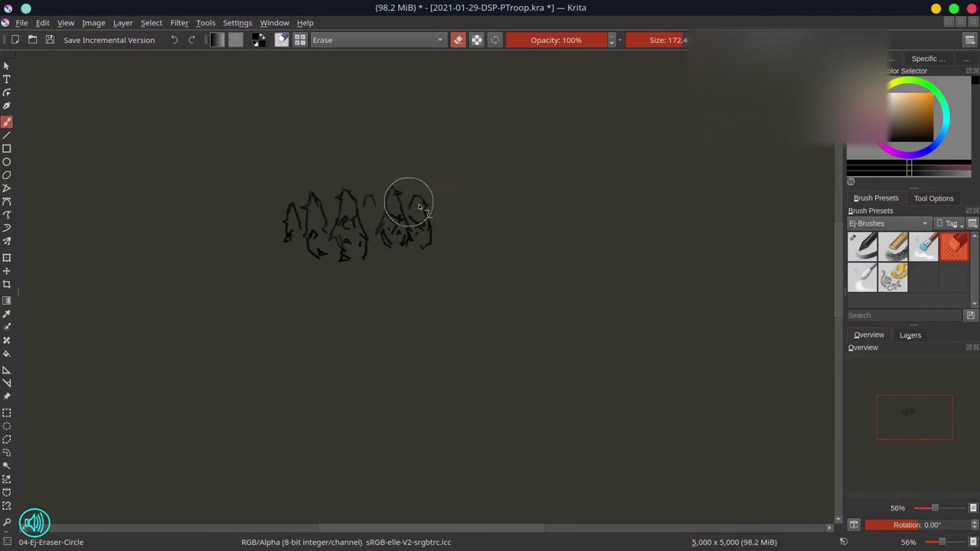
pyautogui.moveTo(369, 183)
pyautogui.mouseDown()
pyautogui.moveTo(330, 167)
pyautogui.moveTo(347, 196)
pyautogui.moveTo(338, 194)
pyautogui.mouseUp()
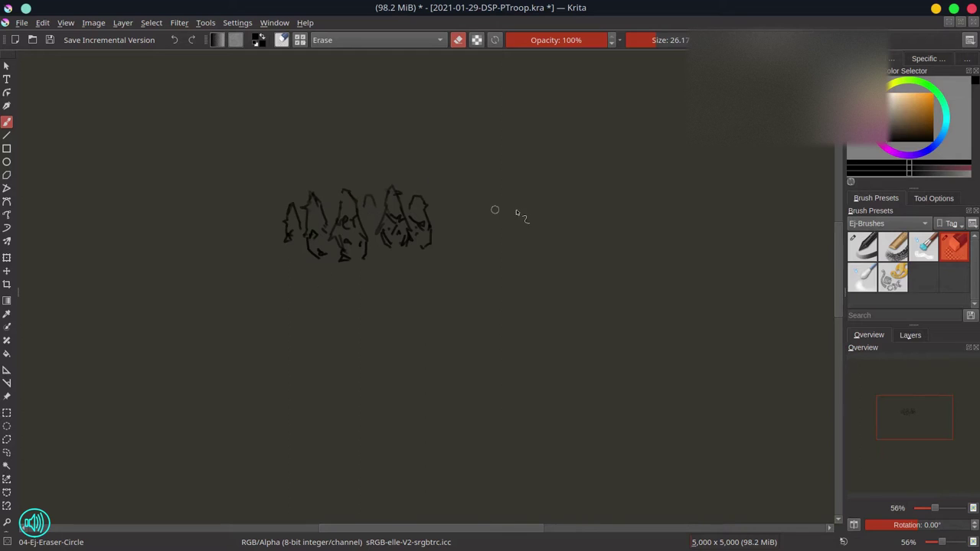
pyautogui.press('/')
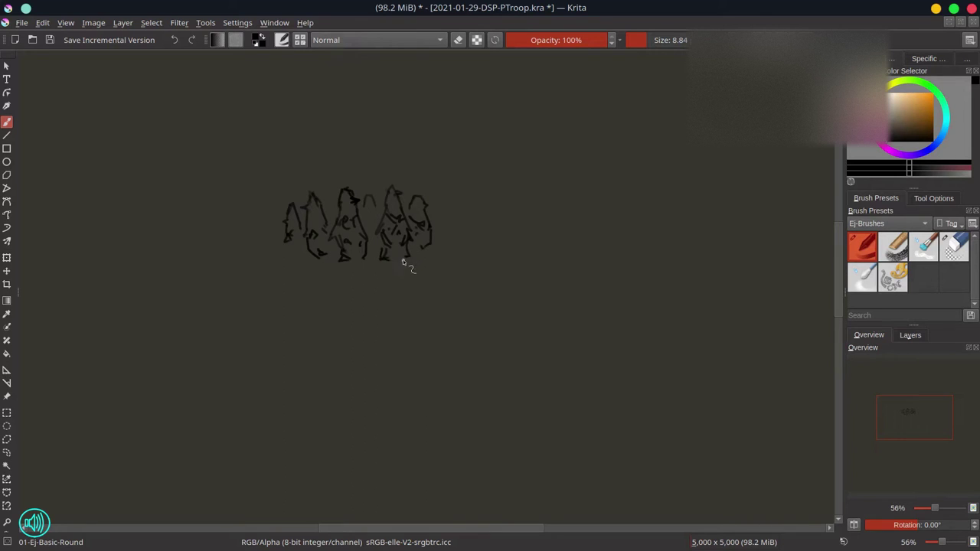
pyautogui.moveTo(390, 252)
pyautogui.mouseDown()
pyautogui.moveTo(431, 255)
pyautogui.moveTo(414, 248)
pyautogui.mouseUp()
# Transform the sketched row: enlarge it to over half the canvas width, tilt it slightly counterclockwise and centre it.
pyautogui.moveTo(514, 164); pyautogui.dragTo(511, 316)
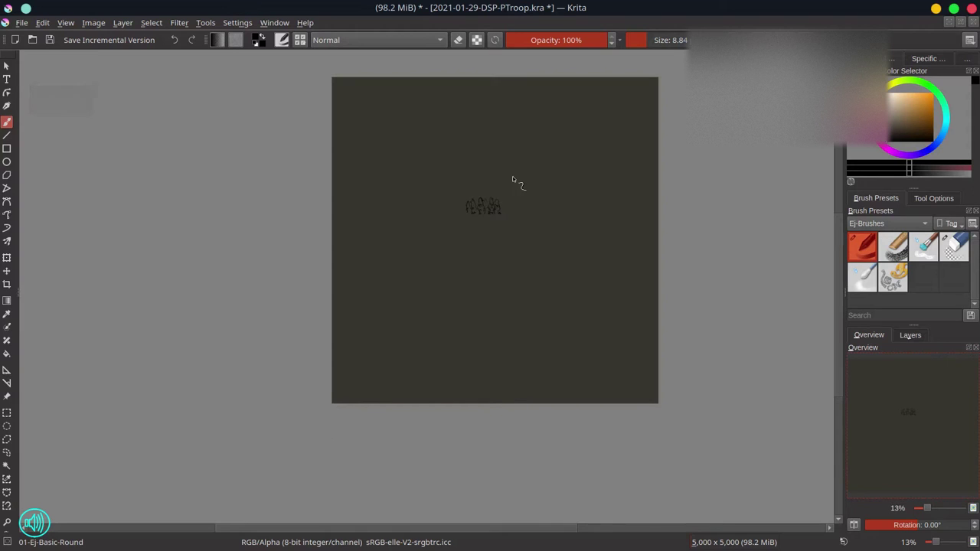
pyautogui.hotkey('ctrl', 't')
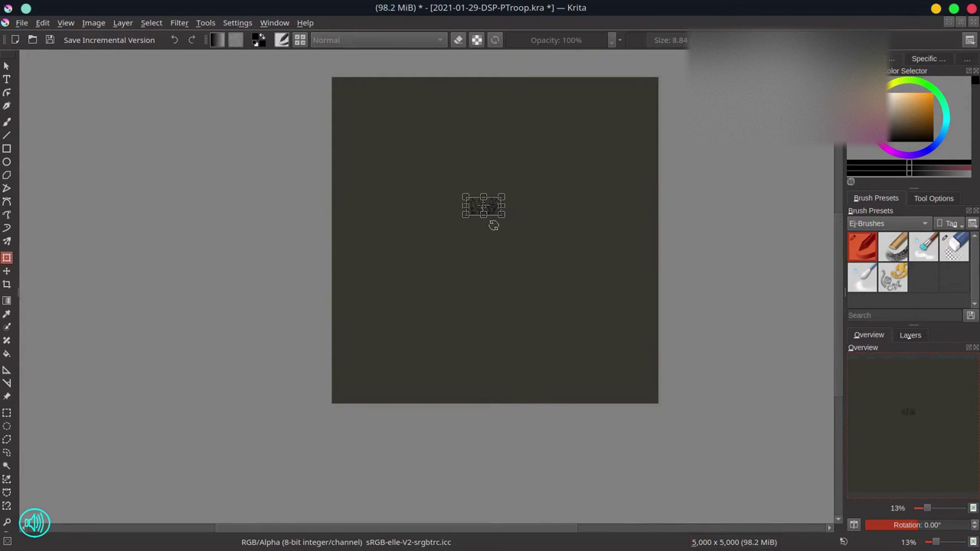
pyautogui.moveTo(501, 218); pyautogui.dragTo(636, 322)
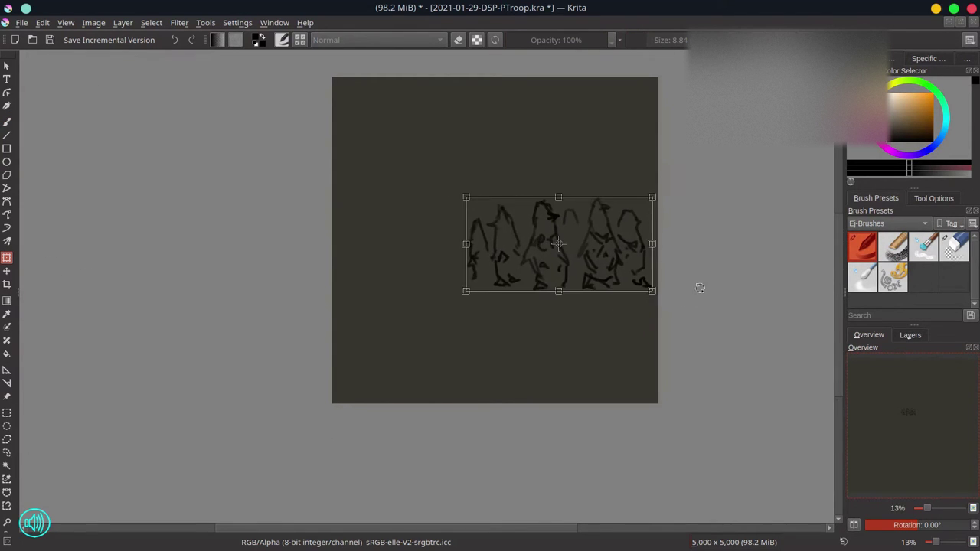
pyautogui.moveTo(700, 284); pyautogui.dragTo(704, 273)
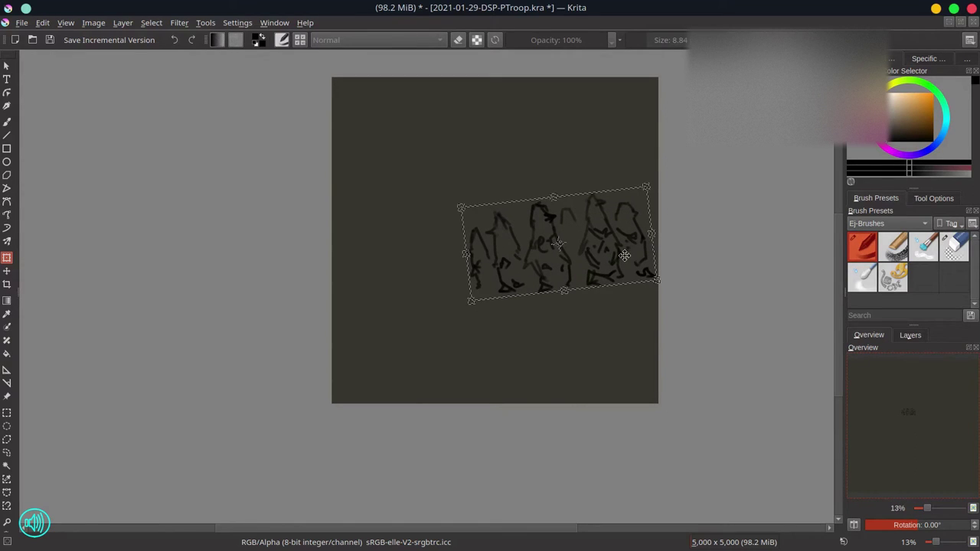
pyautogui.moveTo(625, 256)
pyautogui.mouseDown()
pyautogui.moveTo(558, 246)
pyautogui.moveTo(546, 233)
pyautogui.mouseUp()
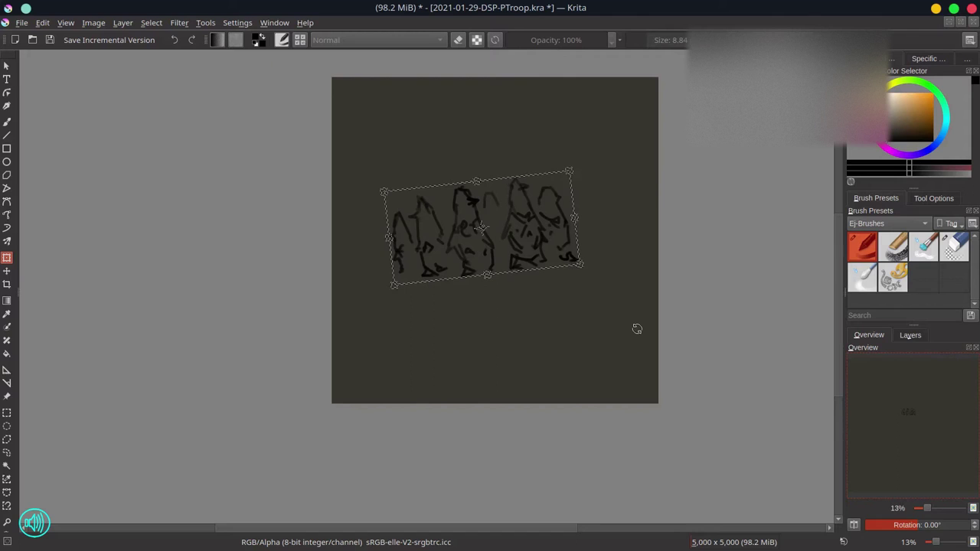
pyautogui.press('Return')
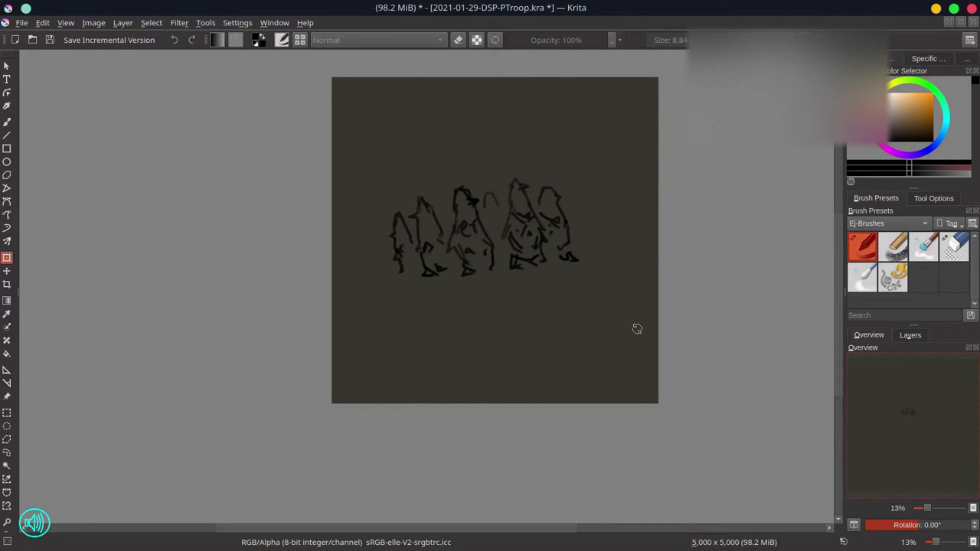
# Crop the image to a full-width horizontal band around the figures, about 5000 x 2507 px.
pyautogui.click(6, 284)
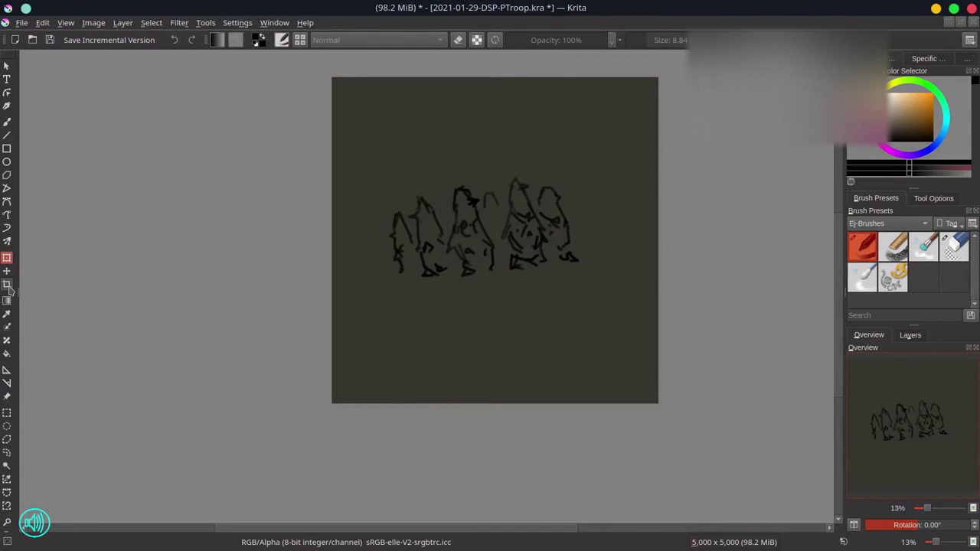
pyautogui.moveTo(331, 153); pyautogui.dragTo(747, 319)
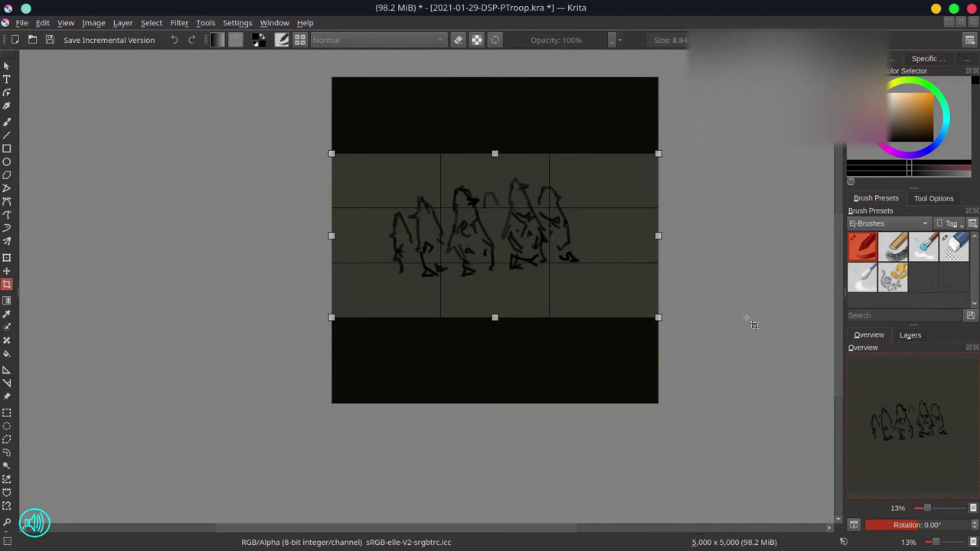
pyautogui.press('Return')
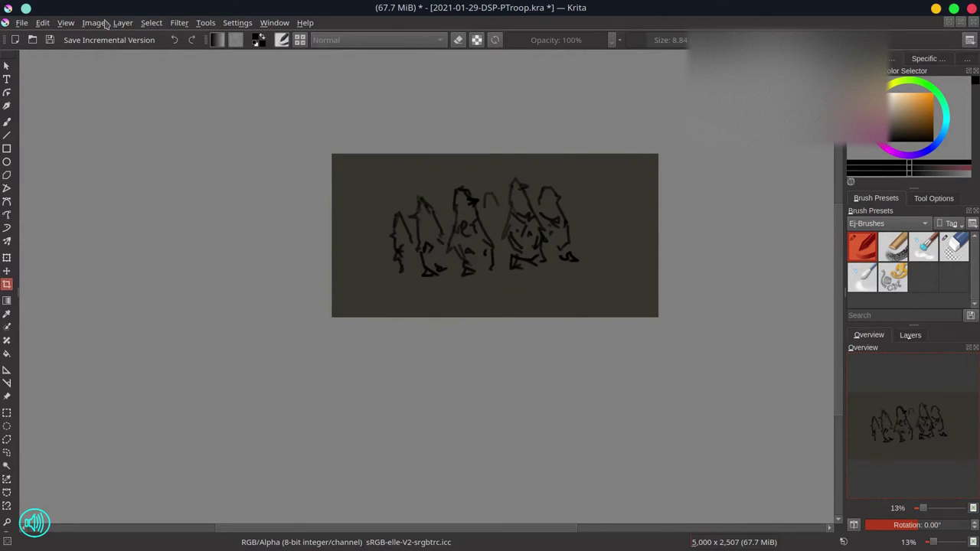
# Resize the canvas height to 2500 px, keeping the width at 5000 px.
pyautogui.click(94, 22)
pyautogui.click(172, 225)
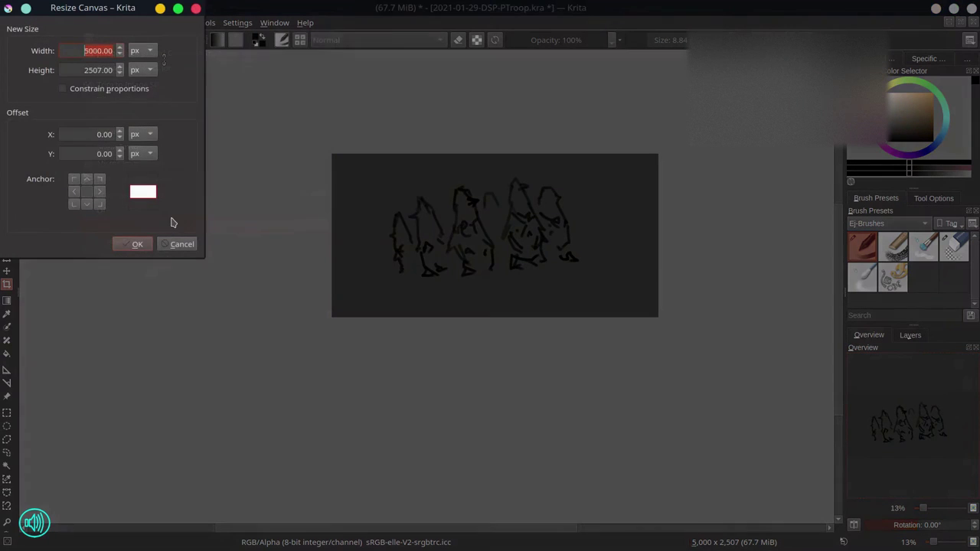
pyautogui.click(100, 71)
pyautogui.write('0')
pyautogui.press('Return')
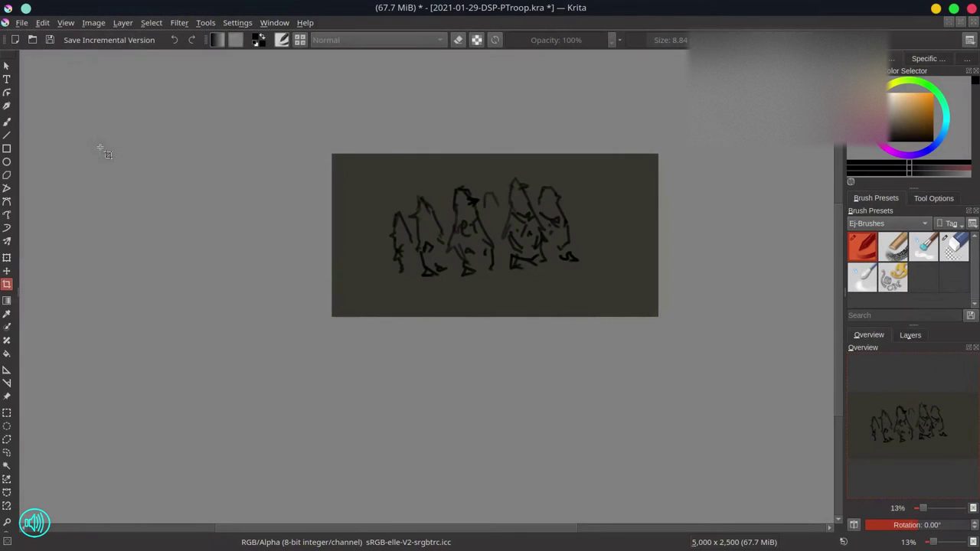
# Duplicate the sketch layer Paint Layer 1 twice to darken its lines.
pyautogui.click(912, 337)
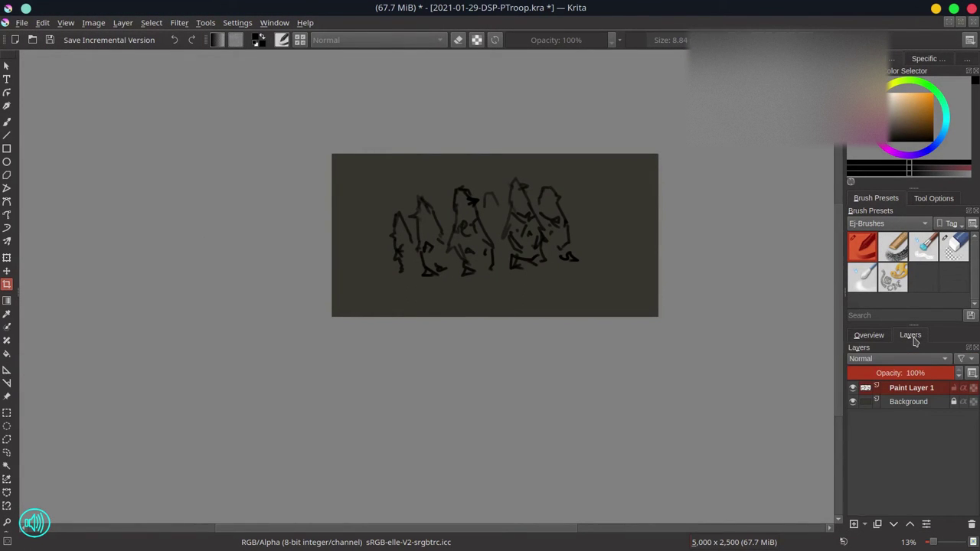
pyautogui.rightClick(927, 392)
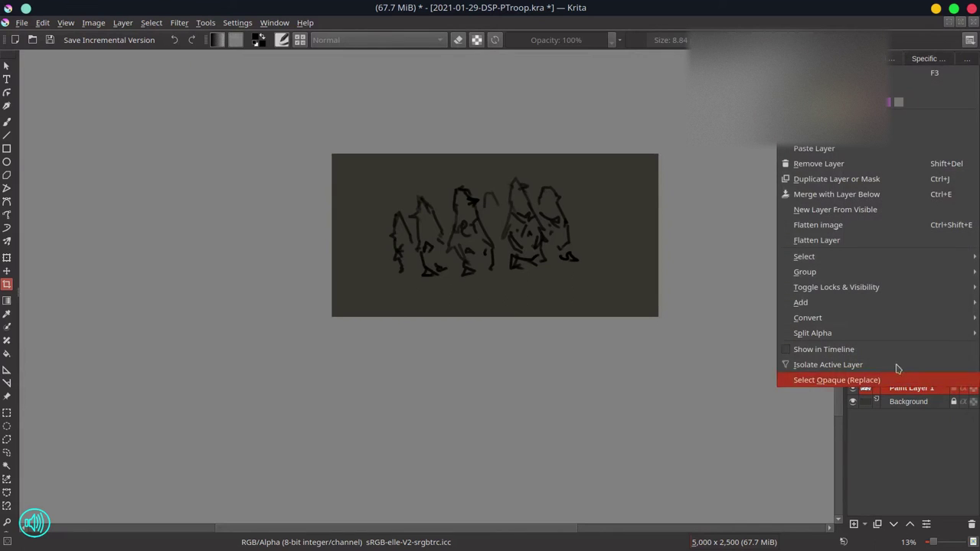
pyautogui.click(850, 177)
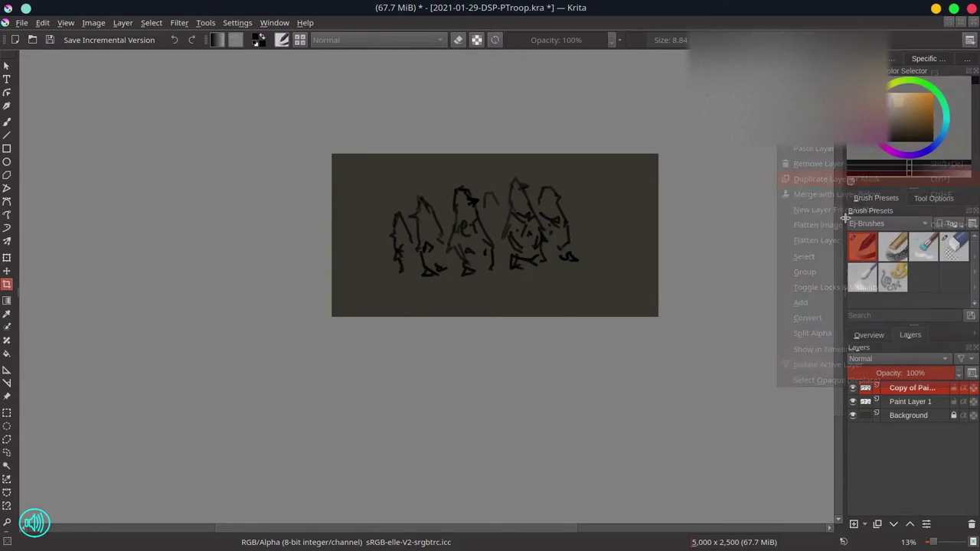
pyautogui.rightClick(901, 392)
pyautogui.click(881, 179)
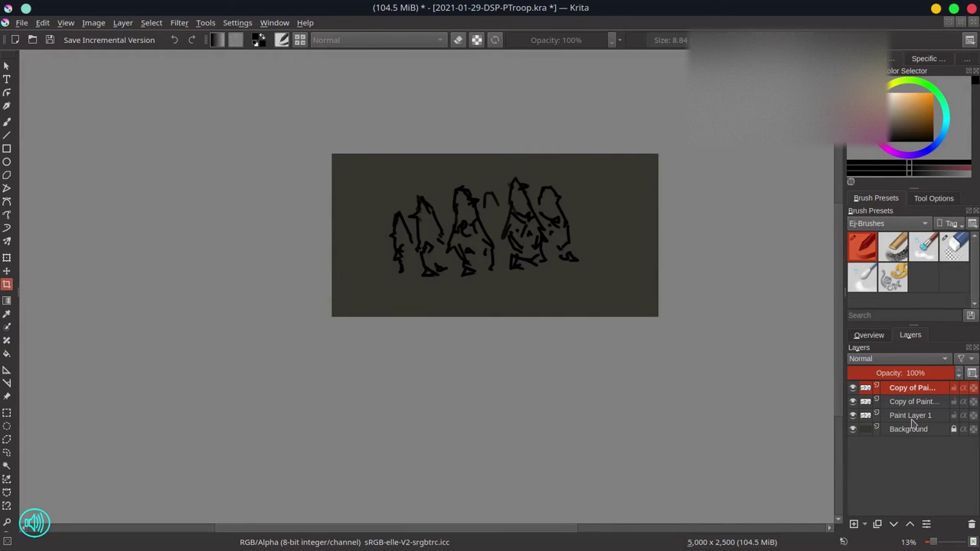
# Merge Paint Layer 1 and its two copies into one layer, and unlock the Background layer.
pyautogui.click(911, 418)
pyautogui.rightClick(912, 417)
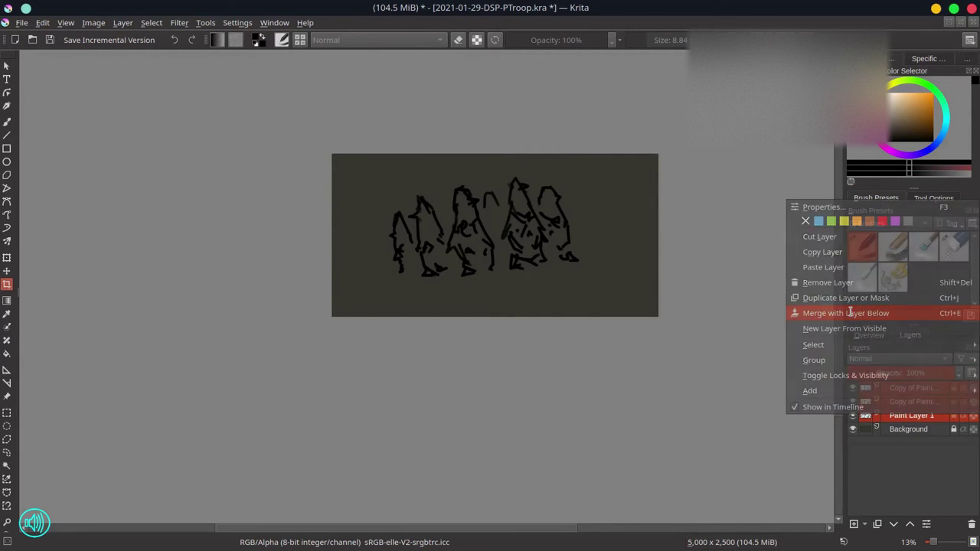
pyautogui.click(850, 313)
pyautogui.click(939, 402)
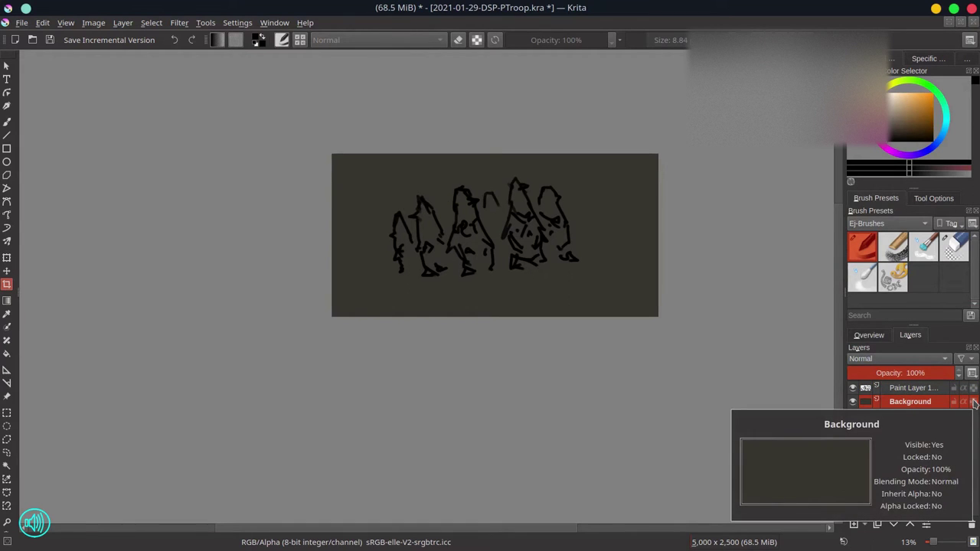
# Keep a hidden duplicate of the merged sketch layer and save the document.
pyautogui.click(919, 389)
pyautogui.rightClick(911, 388)
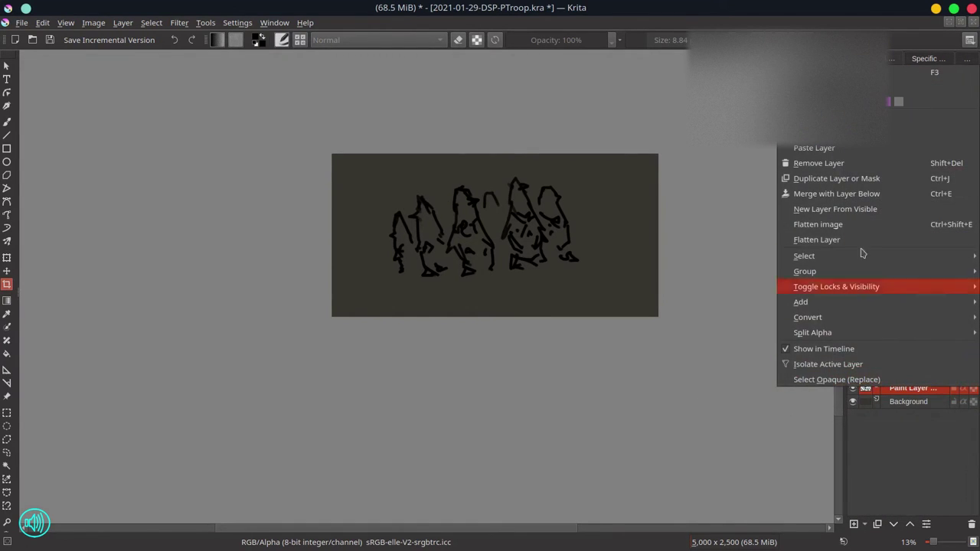
pyautogui.click(840, 182)
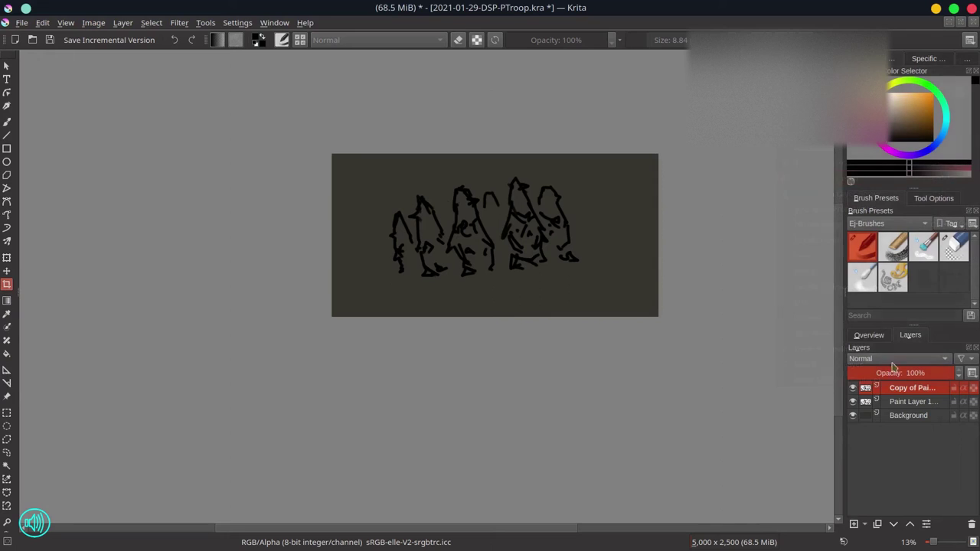
pyautogui.click(853, 389)
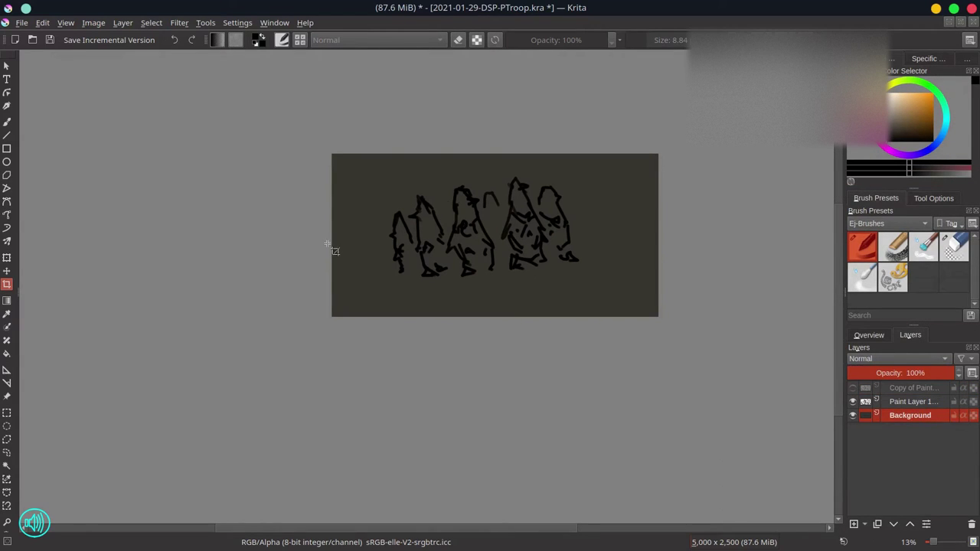
pyautogui.hotkey('ctrl', 's')
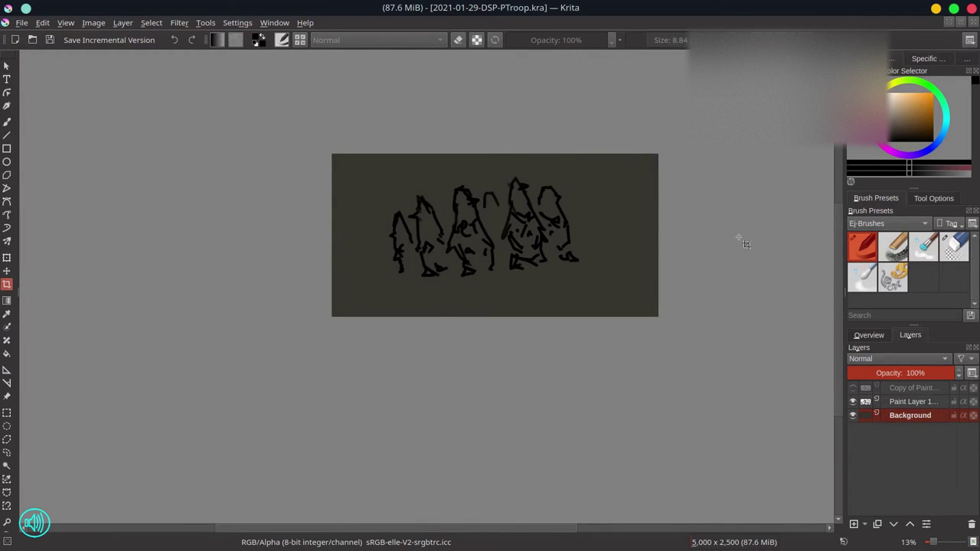
# Load the blue-toned colour palette 0_CPC19.
pyautogui.click(973, 60)
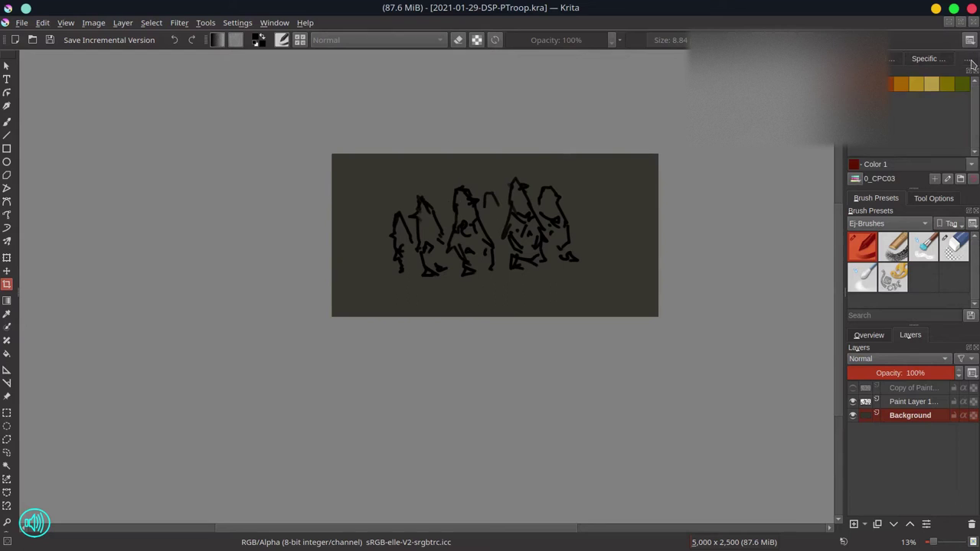
pyautogui.click(856, 179)
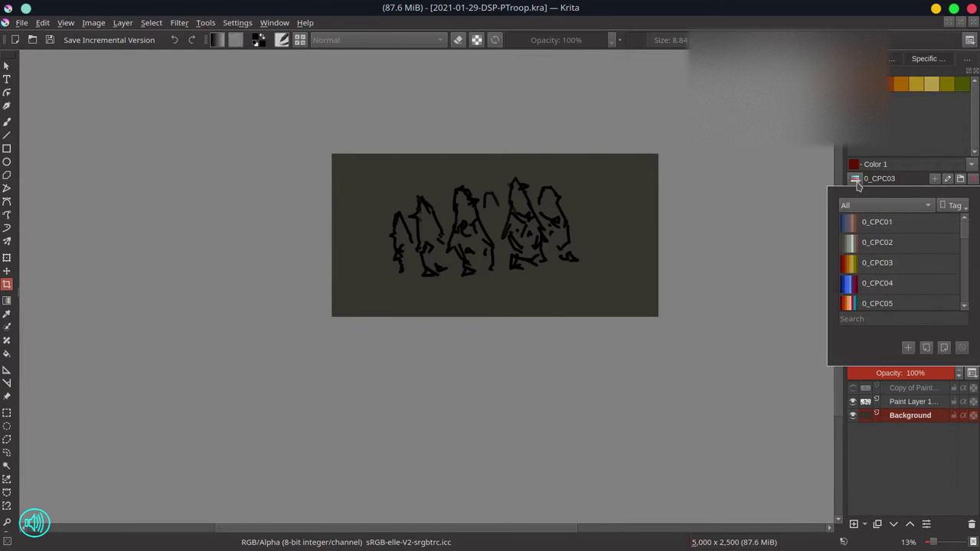
pyautogui.moveTo(909, 271)
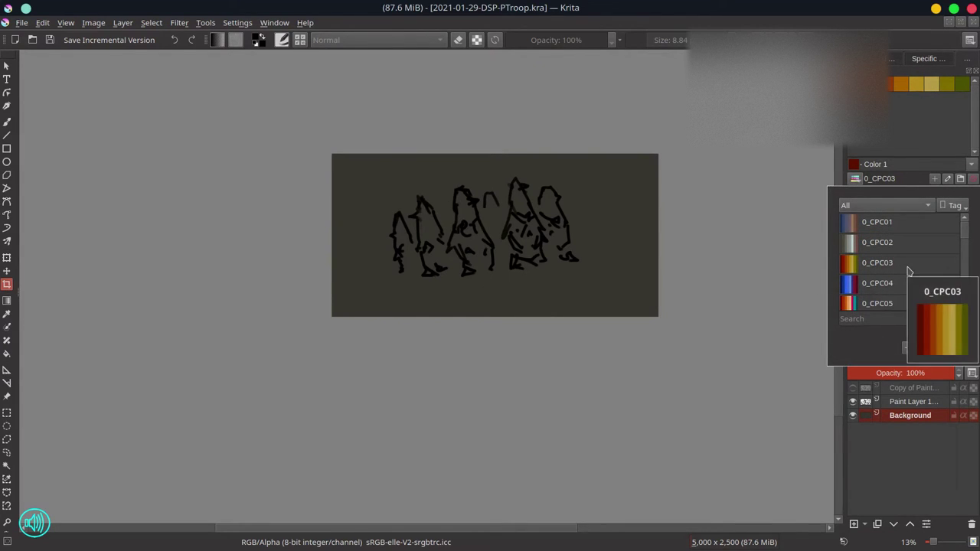
pyautogui.moveTo(964, 226); pyautogui.dragTo(976, 267)
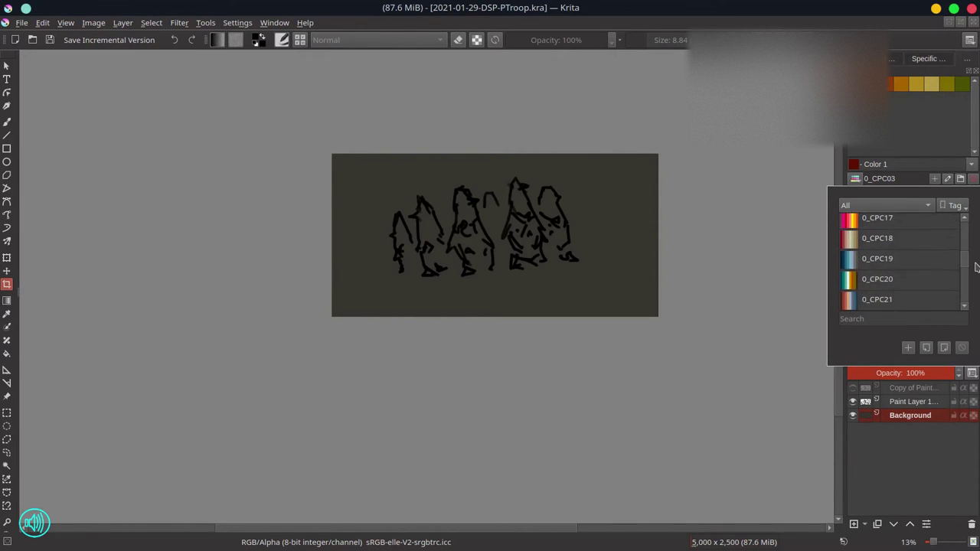
pyautogui.click(852, 262)
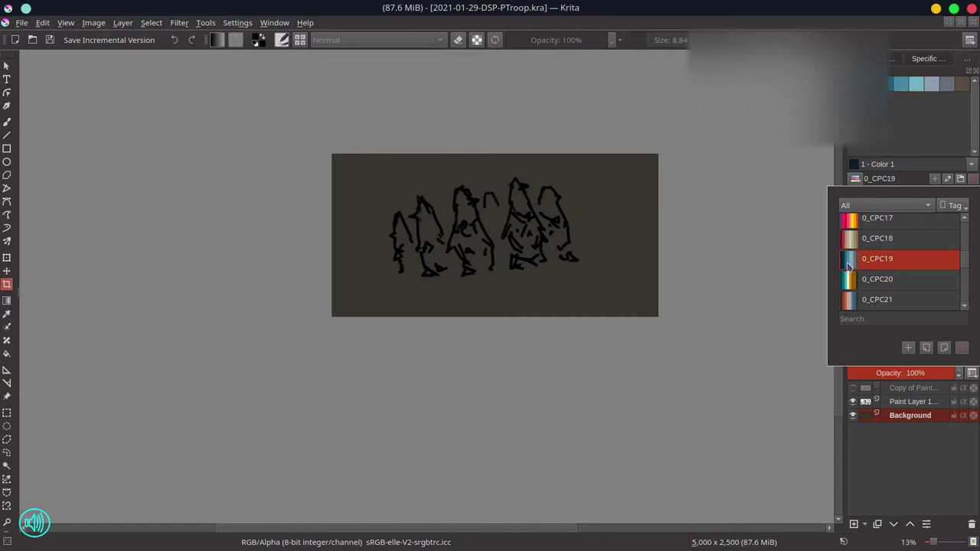
pyautogui.click(907, 135)
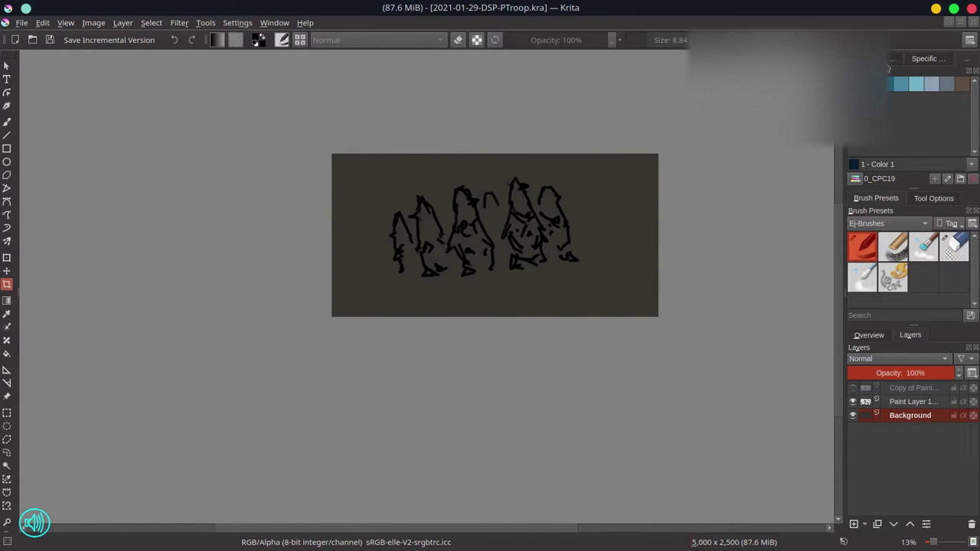
# Cover the upper part of the Background layer with light Color 6 shapes, using the 06-Ej-Shapes-Mecha brush at about 646 px.
pyautogui.click(891, 60)
pyautogui.click(972, 65)
pyautogui.click(893, 279)
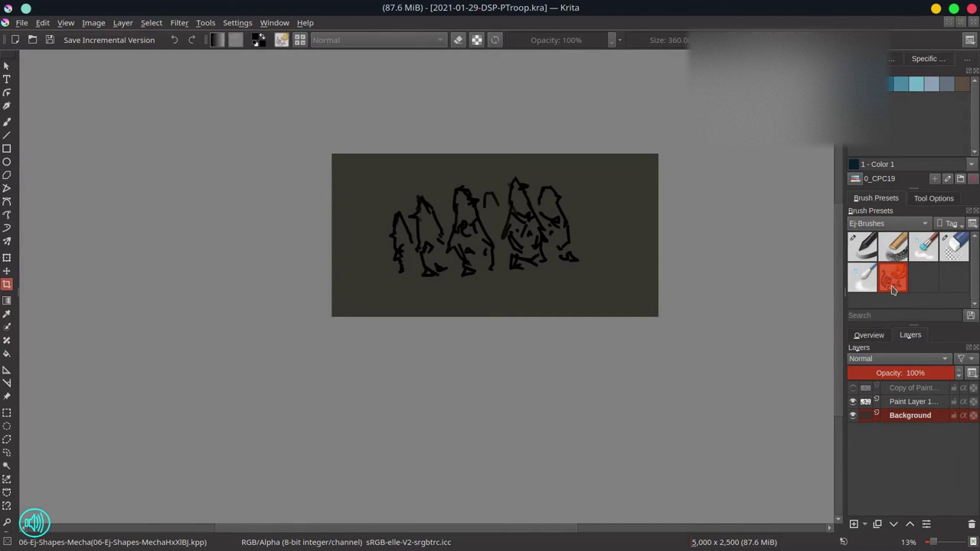
pyautogui.click(916, 85)
pyautogui.click(930, 84)
pyautogui.press('b')
pyautogui.keyDown('shift'); pyautogui.moveTo(518, 277); pyautogui.dragTo(658, 278); pyautogui.keyUp('shift')
pyautogui.moveTo(346, 170)
pyautogui.mouseDown()
pyautogui.moveTo(450, 142)
pyautogui.moveTo(439, 191)
pyautogui.moveTo(460, 214)
pyautogui.moveTo(580, 193)
pyautogui.moveTo(399, 261)
pyautogui.moveTo(543, 243)
pyautogui.moveTo(483, 260)
pyautogui.moveTo(528, 264)
pyautogui.moveTo(345, 284)
pyautogui.moveTo(566, 260)
pyautogui.moveTo(675, 267)
pyautogui.mouseUp()
# Paint a sloping dark ground band in Color 2 and light Color 5 shapes across the canvas's lower-right area.
pyautogui.click(871, 85)
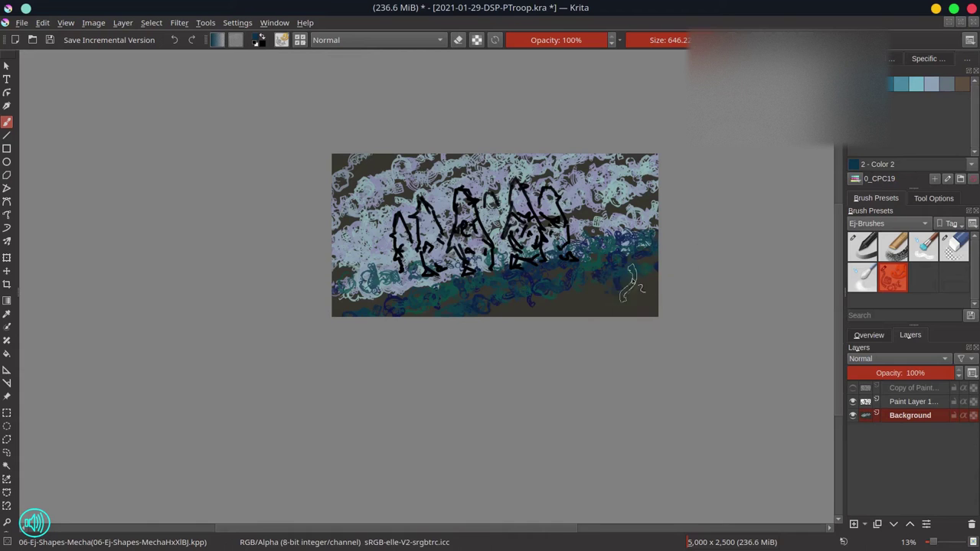
pyautogui.click(916, 84)
pyautogui.moveTo(524, 287)
pyautogui.mouseDown()
pyautogui.moveTo(628, 283)
pyautogui.moveTo(544, 314)
pyautogui.mouseUp()
# Darken the ground beneath the figures with Color 2 and Color 1, and add Color 5 accents inside the figures.
pyautogui.click(871, 85)
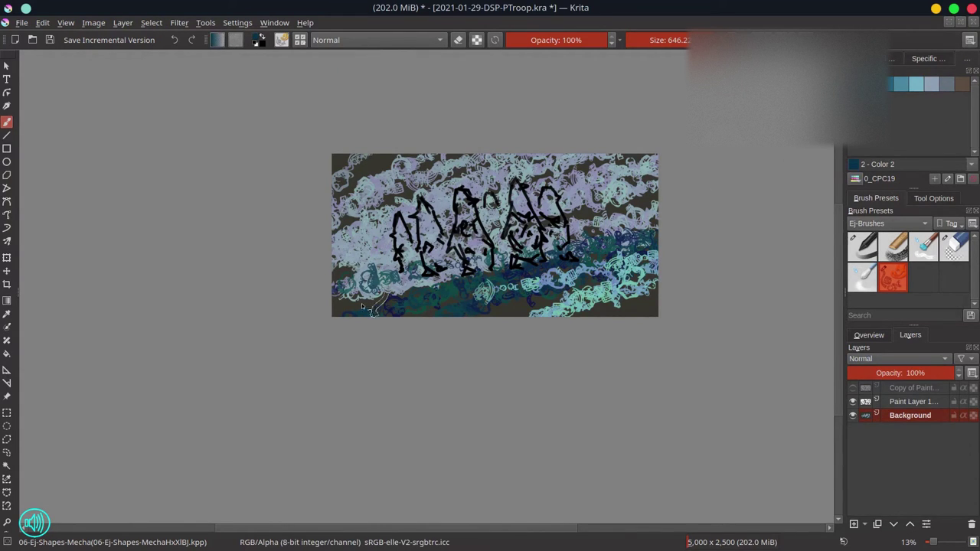
pyautogui.moveTo(337, 296); pyautogui.dragTo(513, 254)
pyautogui.moveTo(379, 296); pyautogui.dragTo(632, 231)
pyautogui.moveTo(513, 268)
pyautogui.mouseDown()
pyautogui.moveTo(495, 230)
pyautogui.moveTo(469, 249)
pyautogui.moveTo(490, 244)
pyautogui.moveTo(490, 201)
pyautogui.moveTo(500, 243)
pyautogui.moveTo(426, 218)
pyautogui.moveTo(440, 272)
pyautogui.moveTo(410, 224)
pyautogui.moveTo(406, 239)
pyautogui.moveTo(424, 266)
pyautogui.moveTo(464, 226)
pyautogui.moveTo(484, 251)
pyautogui.moveTo(468, 260)
pyautogui.moveTo(524, 227)
pyautogui.moveTo(527, 203)
pyautogui.moveTo(520, 255)
pyautogui.moveTo(559, 222)
pyautogui.moveTo(548, 210)
pyautogui.moveTo(478, 277)
pyautogui.mouseUp()
pyautogui.click(916, 84)
pyautogui.click(856, 85)
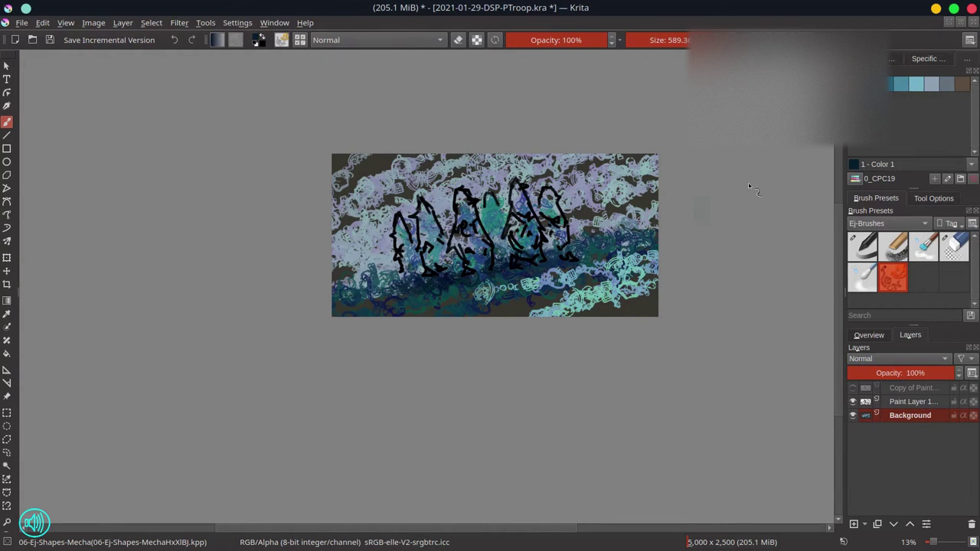
# Add Color 4 shapes along the lower-left ground and fill the gaps in the sky with Color 6.
pyautogui.click(904, 89)
pyautogui.moveTo(363, 311); pyautogui.dragTo(608, 253)
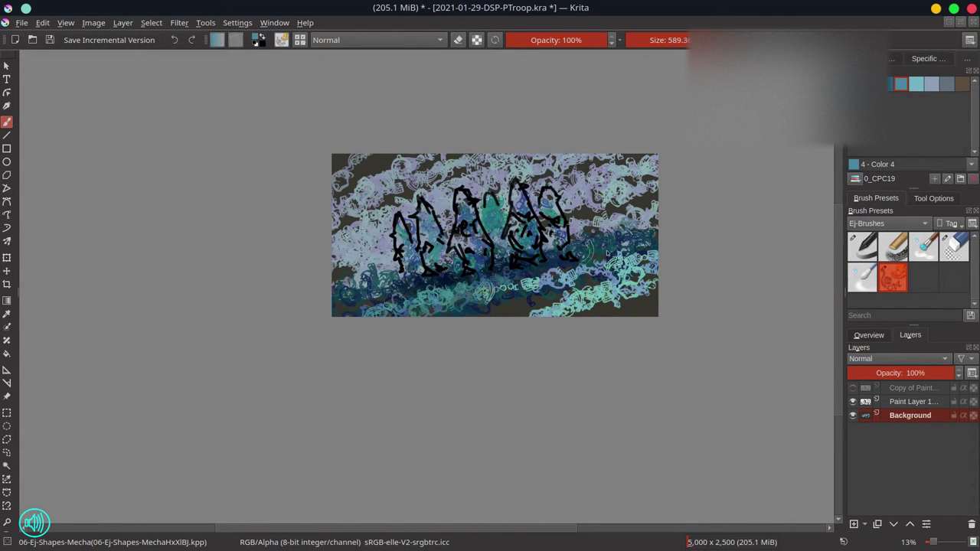
pyautogui.click(931, 85)
pyautogui.moveTo(429, 192)
pyautogui.mouseDown()
pyautogui.moveTo(320, 208)
pyautogui.moveTo(433, 162)
pyautogui.moveTo(285, 201)
pyautogui.moveTo(461, 141)
pyautogui.moveTo(248, 191)
pyautogui.mouseUp()
pyautogui.moveTo(541, 165)
pyautogui.mouseDown()
pyautogui.moveTo(658, 172)
pyautogui.moveTo(582, 241)
pyautogui.mouseUp()
pyautogui.moveTo(332, 284)
pyautogui.mouseDown()
pyautogui.moveTo(378, 214)
pyautogui.moveTo(191, 288)
pyautogui.mouseUp()
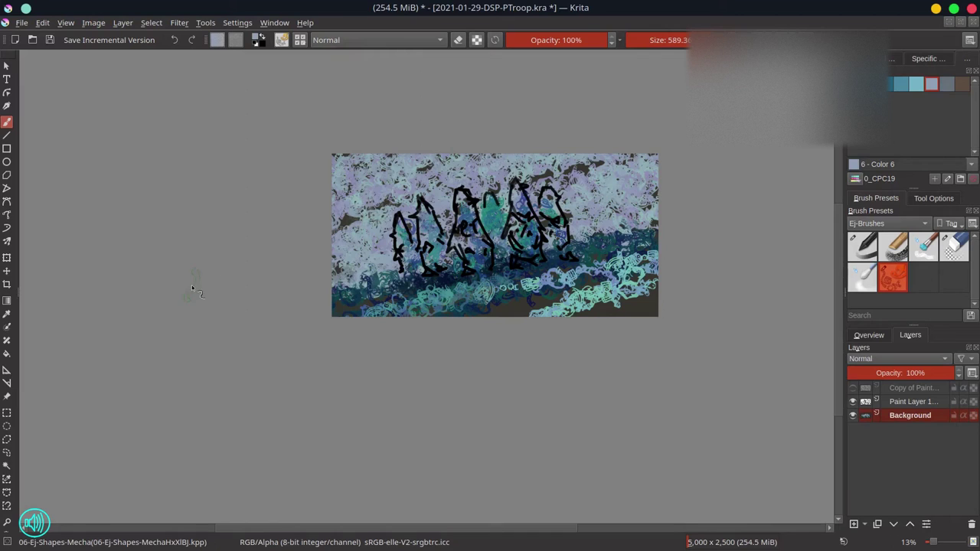
# Brighten the figures and the foreground strokes with Color 2 in Color Dodge mode.
pyautogui.click(881, 337)
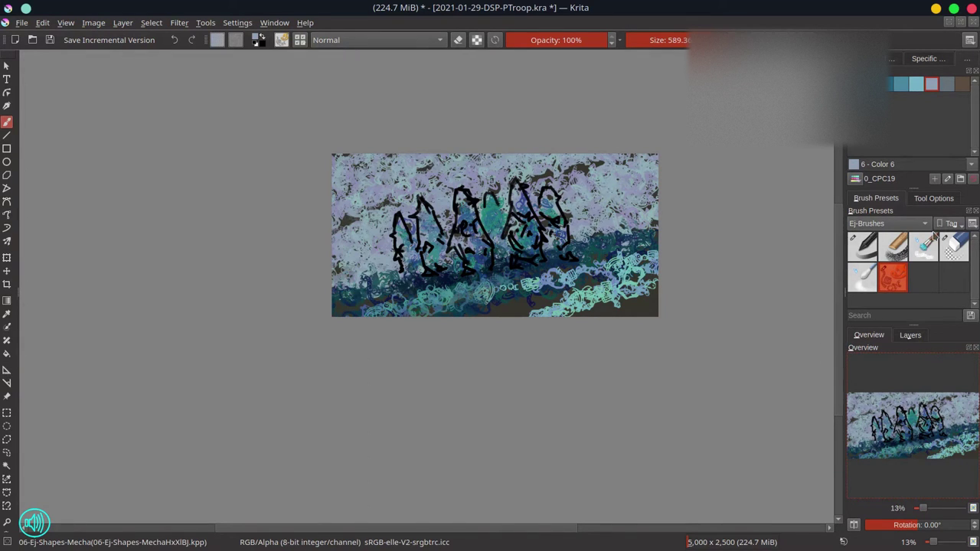
pyautogui.click(918, 339)
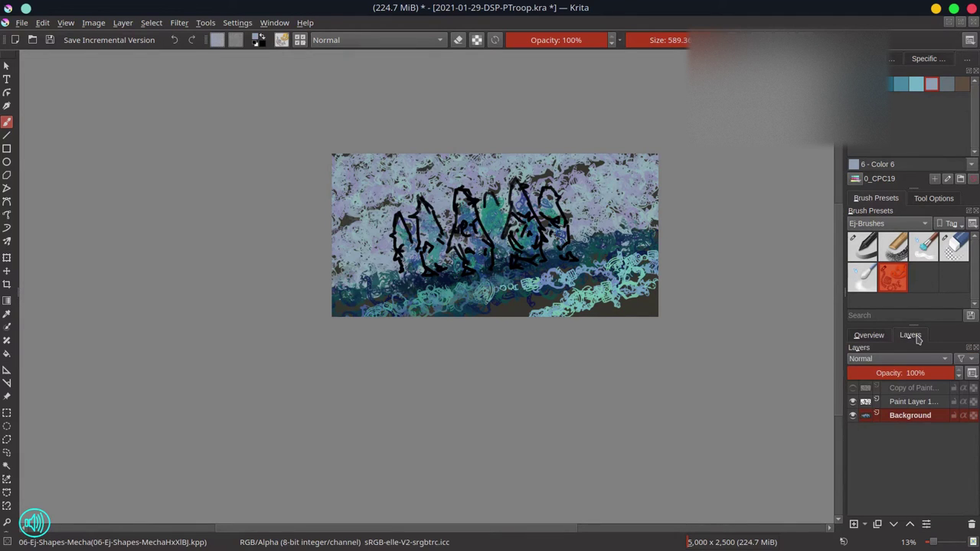
pyautogui.click(873, 337)
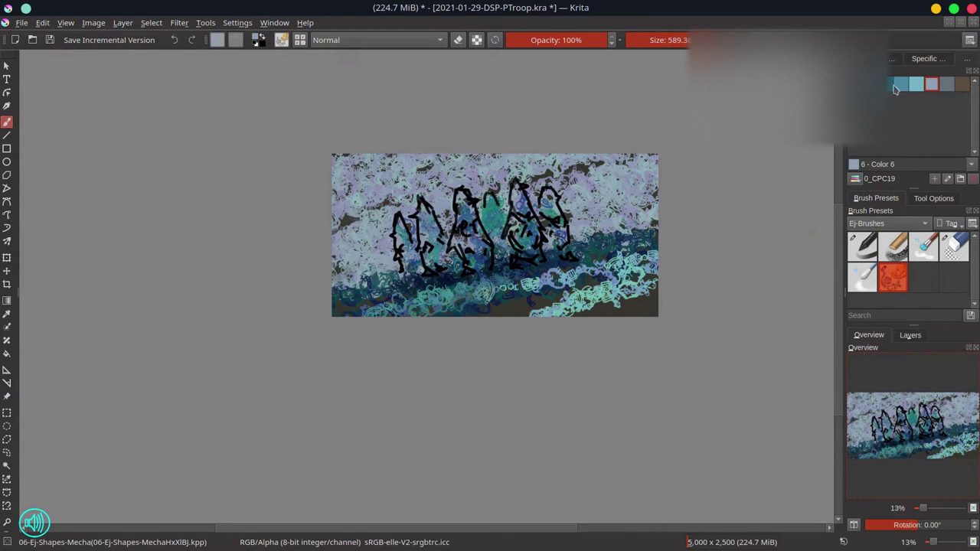
pyautogui.click(898, 86)
pyautogui.click(426, 42)
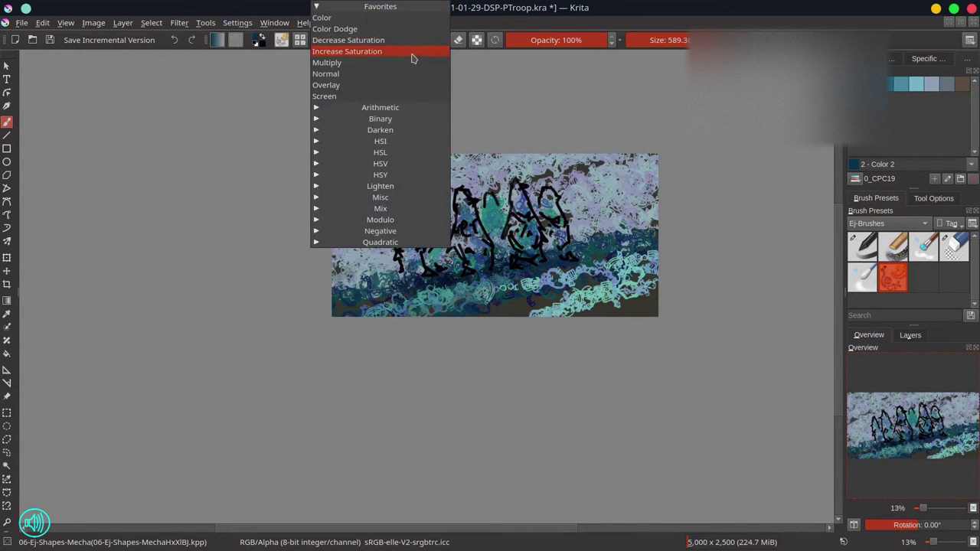
pyautogui.click(412, 30)
pyautogui.moveTo(475, 211)
pyautogui.mouseDown()
pyautogui.moveTo(481, 234)
pyautogui.moveTo(467, 199)
pyautogui.moveTo(477, 228)
pyautogui.moveTo(504, 233)
pyautogui.moveTo(513, 191)
pyautogui.moveTo(522, 192)
pyautogui.moveTo(543, 246)
pyautogui.moveTo(528, 251)
pyautogui.moveTo(527, 217)
pyautogui.moveTo(541, 227)
pyautogui.moveTo(517, 191)
pyautogui.moveTo(435, 218)
pyautogui.moveTo(425, 223)
pyautogui.moveTo(433, 235)
pyautogui.moveTo(426, 209)
pyautogui.moveTo(461, 279)
pyautogui.moveTo(534, 255)
pyautogui.moveTo(564, 208)
pyautogui.moveTo(552, 192)
pyautogui.moveTo(543, 269)
pyautogui.moveTo(466, 305)
pyautogui.moveTo(571, 272)
pyautogui.moveTo(433, 291)
pyautogui.moveTo(557, 264)
pyautogui.moveTo(414, 294)
pyautogui.moveTo(678, 247)
pyautogui.moveTo(531, 312)
pyautogui.moveTo(714, 270)
pyautogui.moveTo(668, 296)
pyautogui.moveTo(605, 314)
pyautogui.mouseUp()
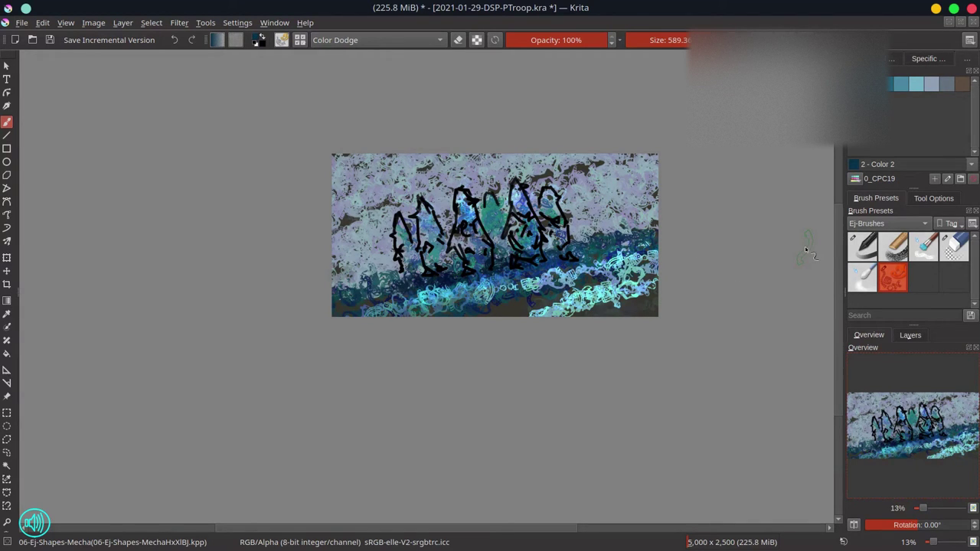
# Save the document and merge the visible sketch layer down into the Background layer.
pyautogui.hotkey('ctrl', 's')
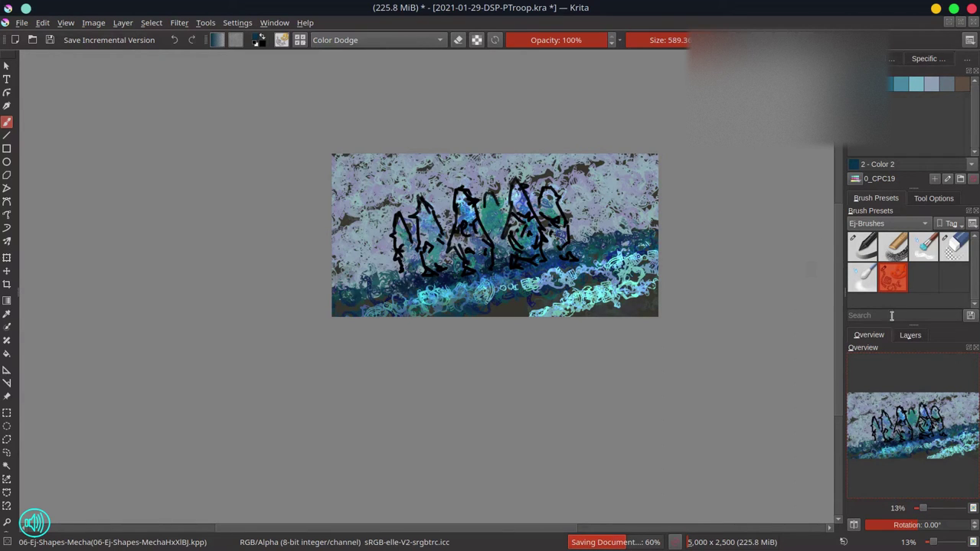
pyautogui.click(910, 335)
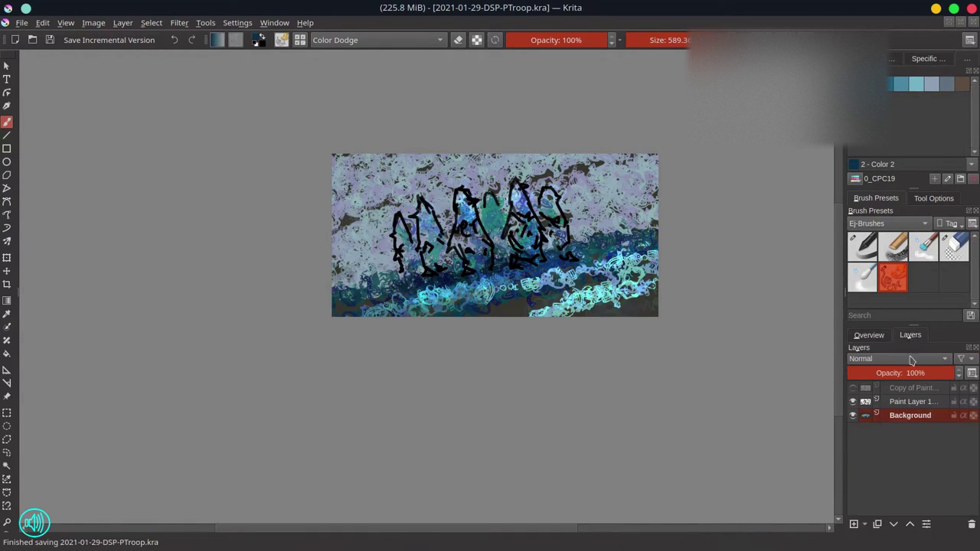
pyautogui.rightClick(935, 401)
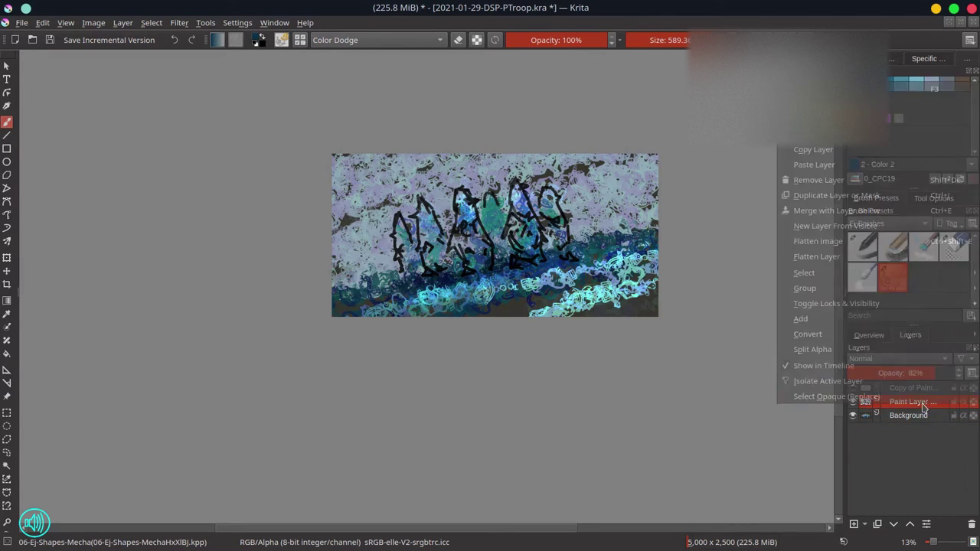
pyautogui.click(873, 213)
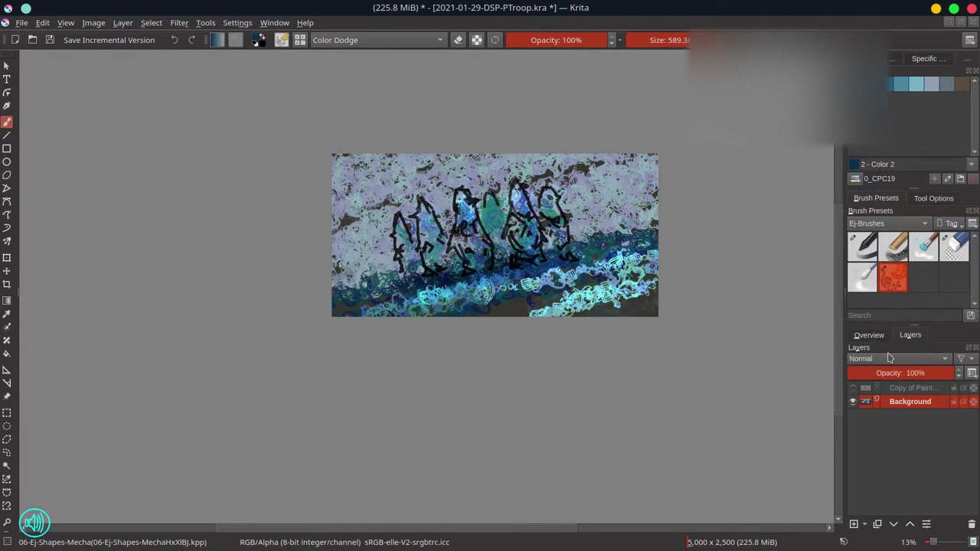
# Blend the upper-left sky with the 03-Ej-Blender-Textured-Soft brush at about 385 px.
pyautogui.click(870, 336)
pyautogui.click(912, 336)
pyautogui.click(879, 337)
pyautogui.click(926, 249)
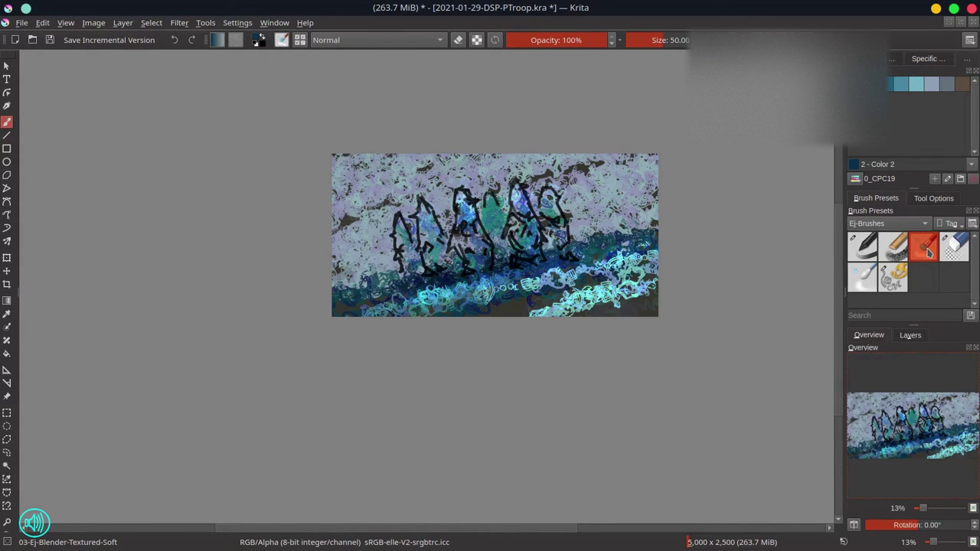
pyautogui.moveTo(665, 39); pyautogui.dragTo(688, 40)
pyautogui.press(']')
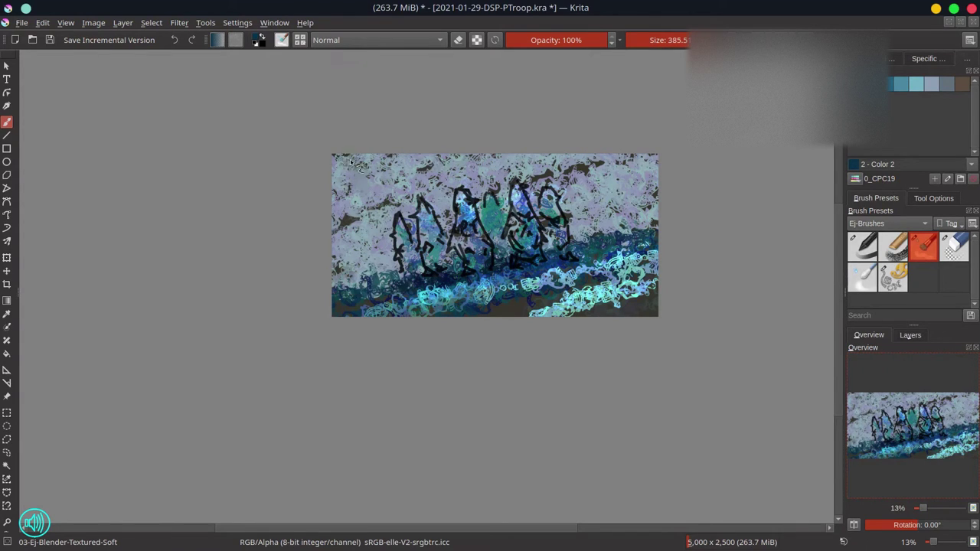
pyautogui.moveTo(349, 176)
pyautogui.mouseDown()
pyautogui.moveTo(392, 162)
pyautogui.moveTo(342, 201)
pyautogui.moveTo(442, 166)
pyautogui.moveTo(382, 198)
pyautogui.moveTo(409, 205)
pyautogui.moveTo(371, 224)
pyautogui.moveTo(378, 221)
pyautogui.moveTo(363, 248)
pyautogui.moveTo(319, 289)
pyautogui.moveTo(432, 181)
pyautogui.mouseUp()
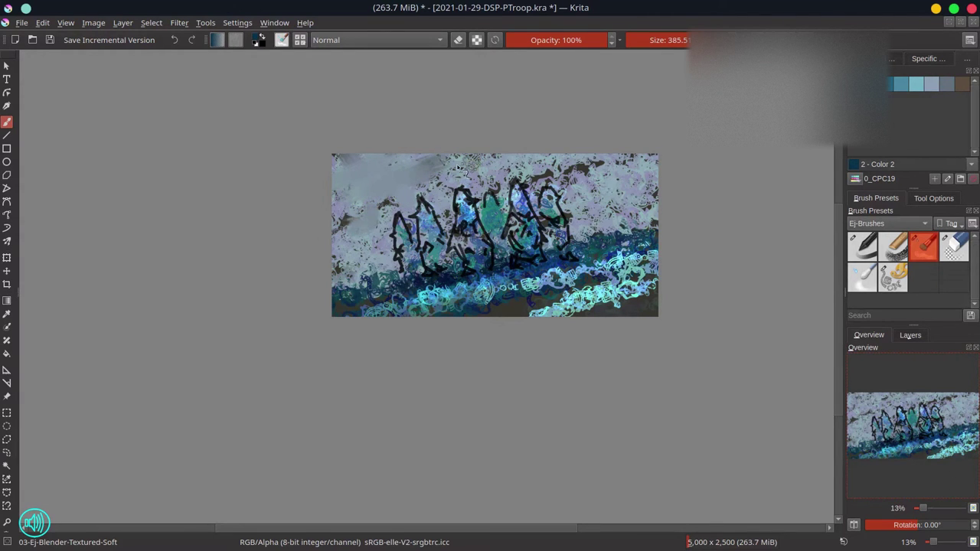
# Reduce the blender brush to about 280 px and smooth the rest of the sky around the figures.
pyautogui.press('[')
pyautogui.press('[')
pyautogui.press('[')
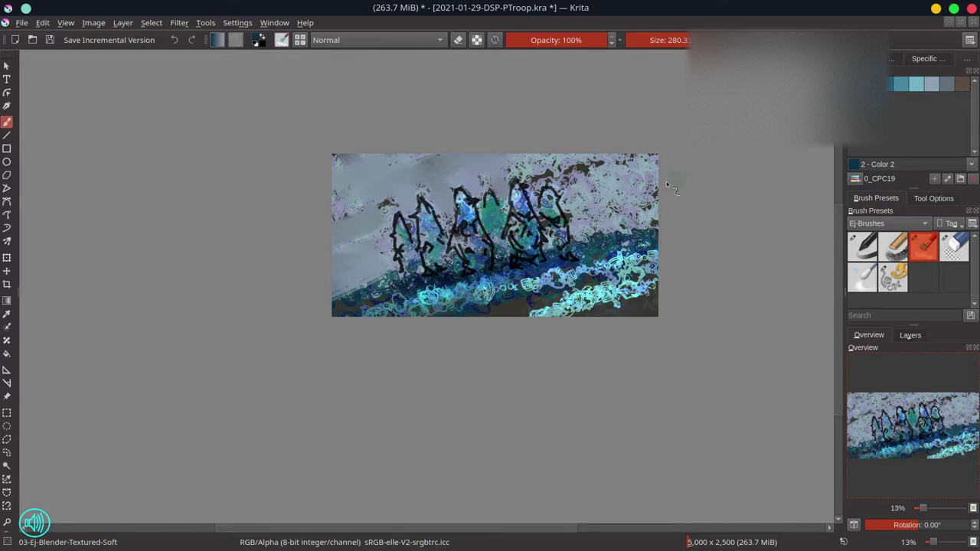
pyautogui.moveTo(509, 170)
pyautogui.mouseDown()
pyautogui.moveTo(614, 142)
pyautogui.moveTo(604, 157)
pyautogui.mouseUp()
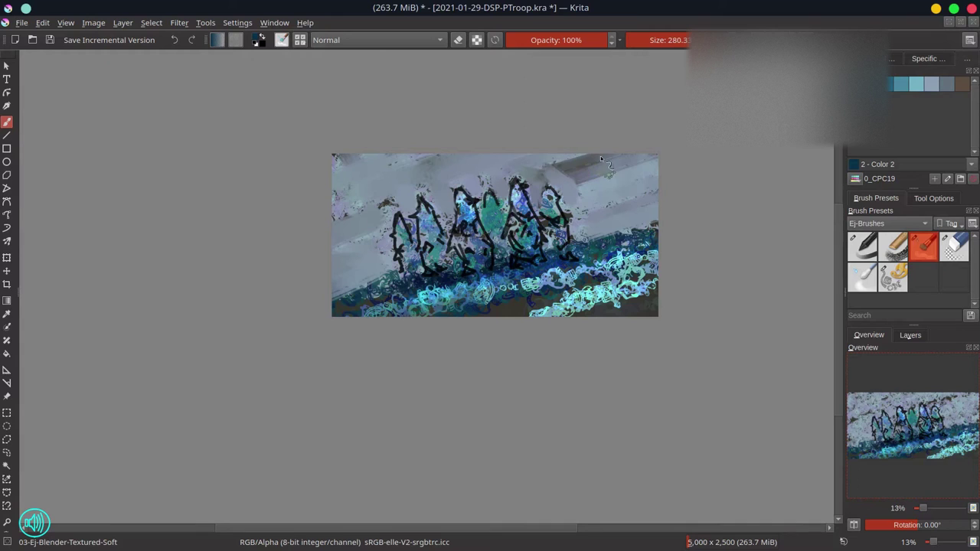
pyautogui.moveTo(602, 158)
pyautogui.mouseDown()
pyautogui.moveTo(619, 176)
pyautogui.moveTo(634, 153)
pyautogui.mouseUp()
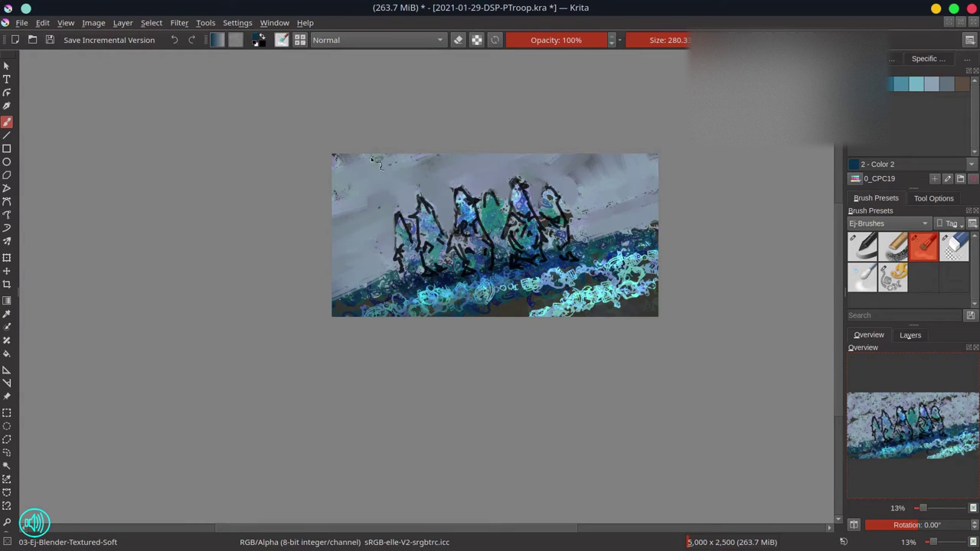
# Blend the ground into diagonal bands with the textured soft blender, including the ground edge beside the rightmost figure.
pyautogui.moveTo(393, 290); pyautogui.dragTo(338, 304)
pyautogui.moveTo(420, 291); pyautogui.dragTo(350, 313)
pyautogui.moveTo(469, 285)
pyautogui.mouseDown()
pyautogui.moveTo(408, 309)
pyautogui.moveTo(478, 286)
pyautogui.mouseUp()
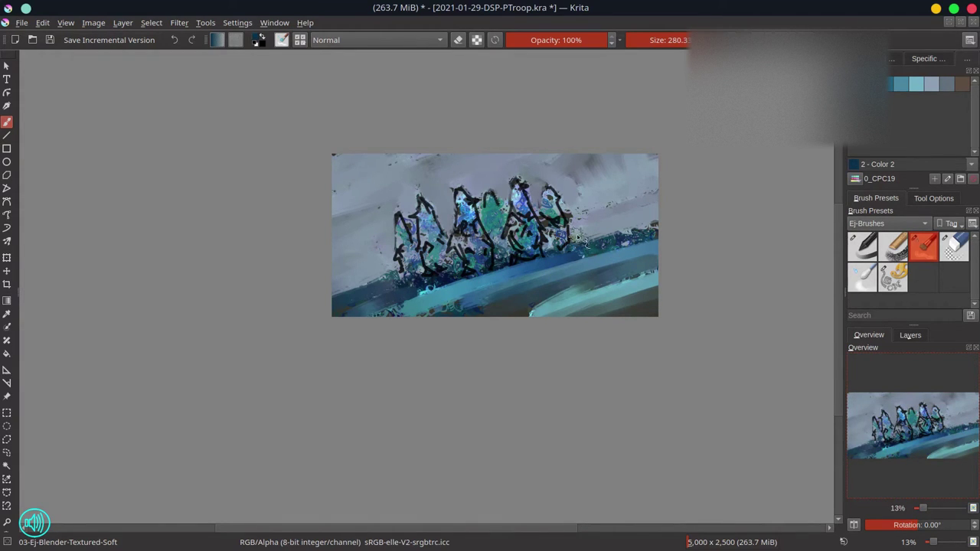
pyautogui.moveTo(580, 217); pyautogui.dragTo(648, 196)
pyautogui.moveTo(583, 244)
pyautogui.mouseDown()
pyautogui.moveTo(666, 224)
pyautogui.moveTo(631, 242)
pyautogui.mouseUp()
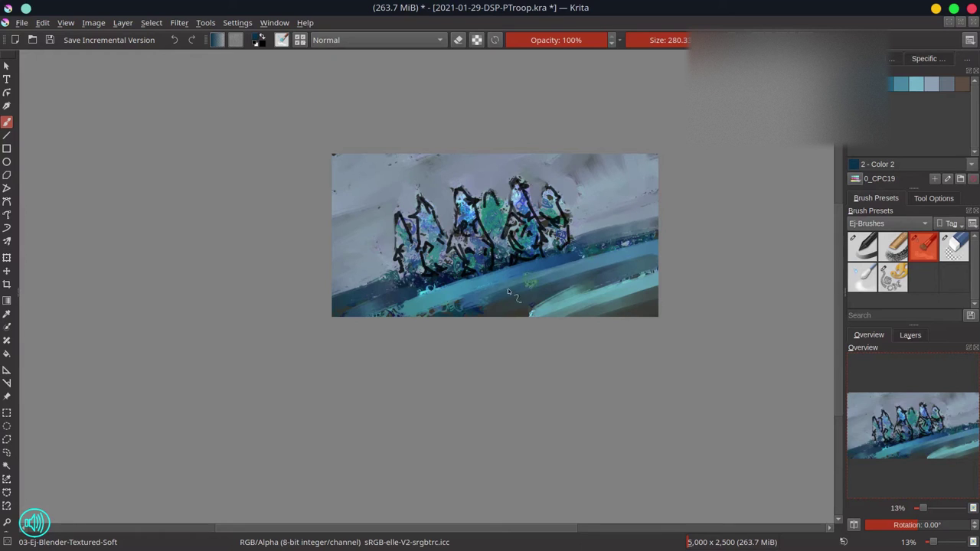
# Scatter Mecha shapes over the foreground, using Color 5 in Color Dodge and Normal modes and Color 6 in Normal mode.
pyautogui.click(916, 85)
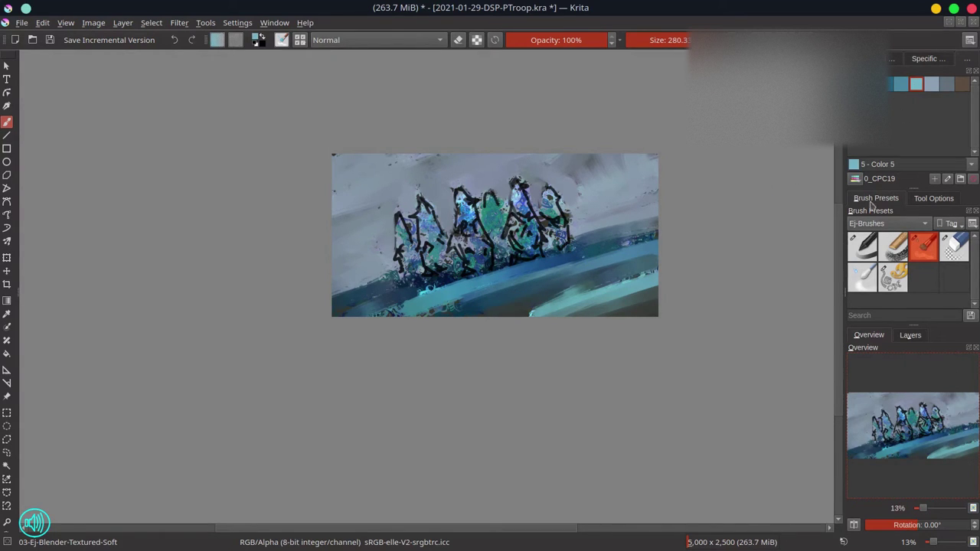
pyautogui.click(893, 278)
pyautogui.moveTo(647, 277); pyautogui.dragTo(457, 311)
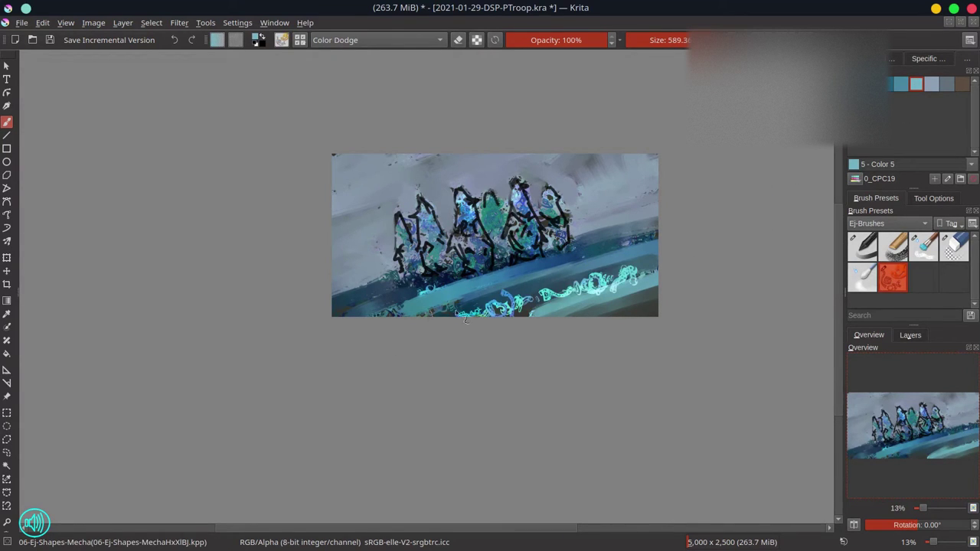
pyautogui.click(431, 42)
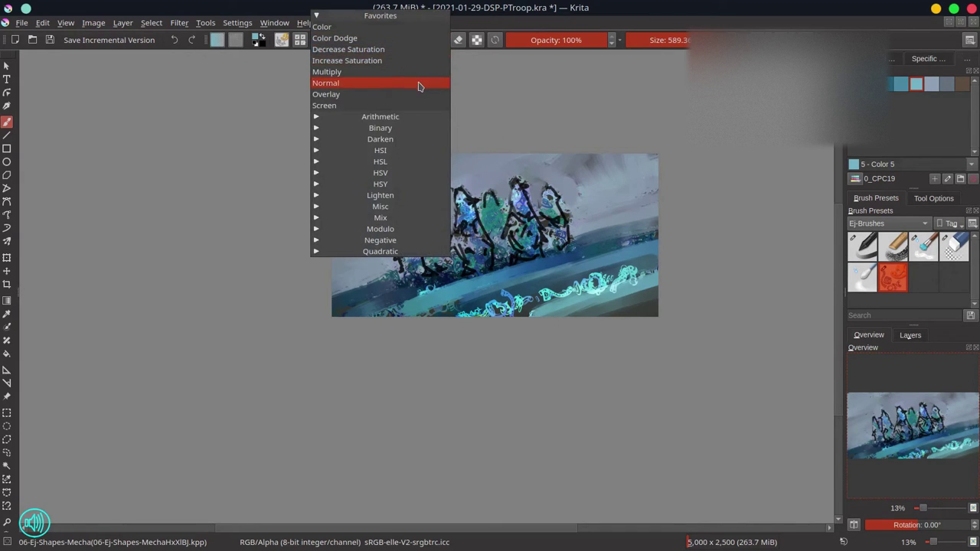
pyautogui.click(418, 81)
pyautogui.moveTo(550, 335)
pyautogui.mouseDown()
pyautogui.moveTo(619, 303)
pyautogui.moveTo(704, 283)
pyautogui.mouseUp()
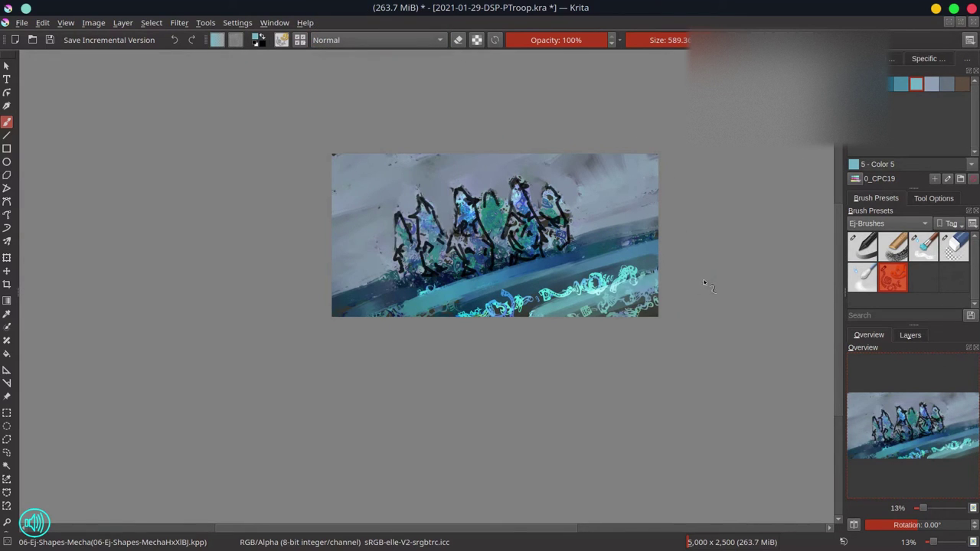
pyautogui.moveTo(396, 331)
pyautogui.mouseDown()
pyautogui.moveTo(714, 219)
pyautogui.moveTo(859, 159)
pyautogui.mouseUp()
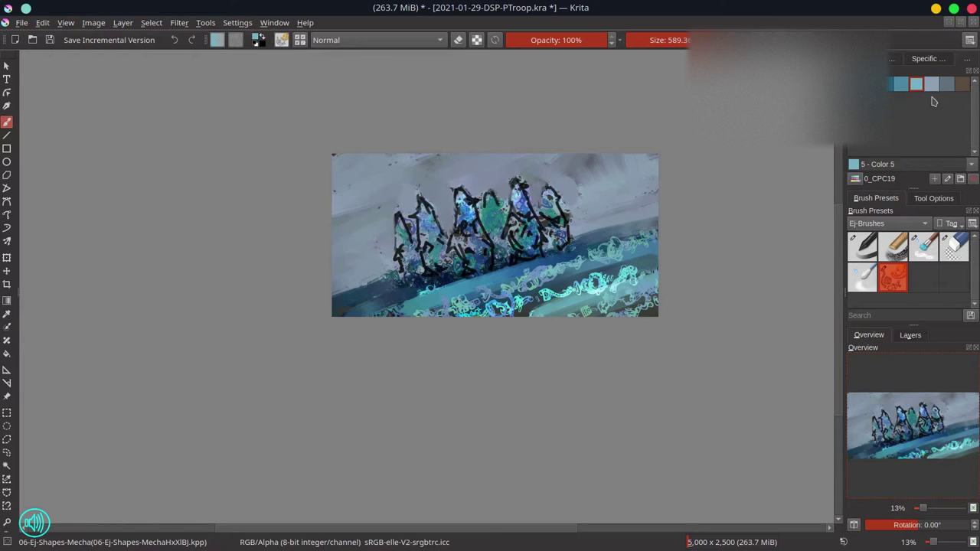
pyautogui.click(931, 84)
pyautogui.moveTo(555, 282); pyautogui.dragTo(648, 262)
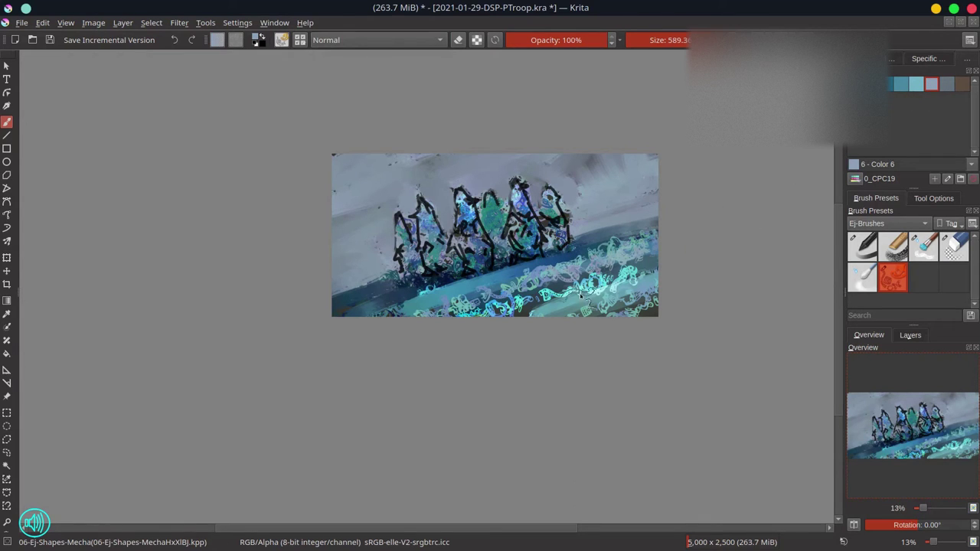
# Blend the foreground shapes into smooth diagonal strokes with the 03-Ej-Blender-Textured-Soft brush at about 280 px.
pyautogui.click(917, 258)
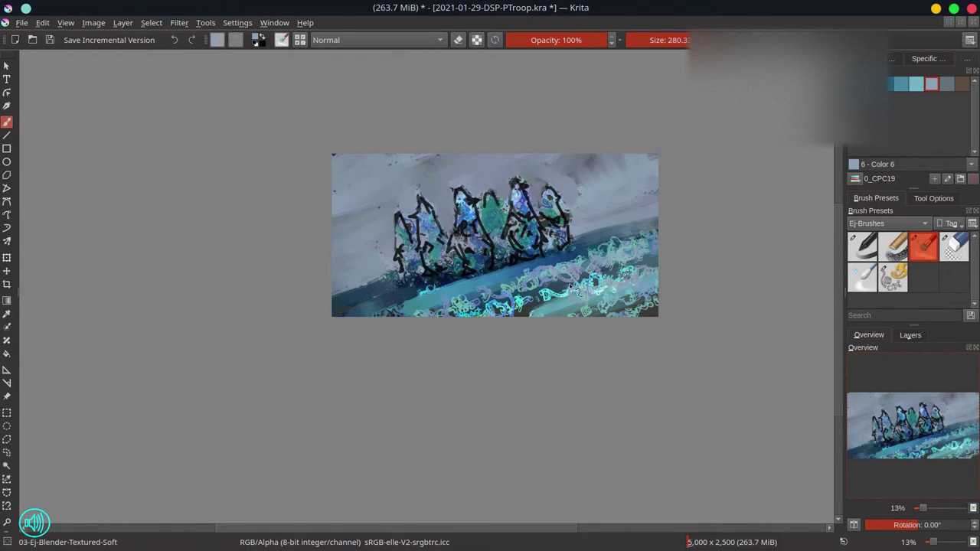
pyautogui.moveTo(430, 312); pyautogui.dragTo(570, 270)
pyautogui.moveTo(417, 313)
pyautogui.mouseDown()
pyautogui.moveTo(648, 240)
pyautogui.moveTo(498, 288)
pyautogui.moveTo(571, 247)
pyautogui.mouseUp()
pyautogui.moveTo(462, 300); pyautogui.dragTo(613, 259)
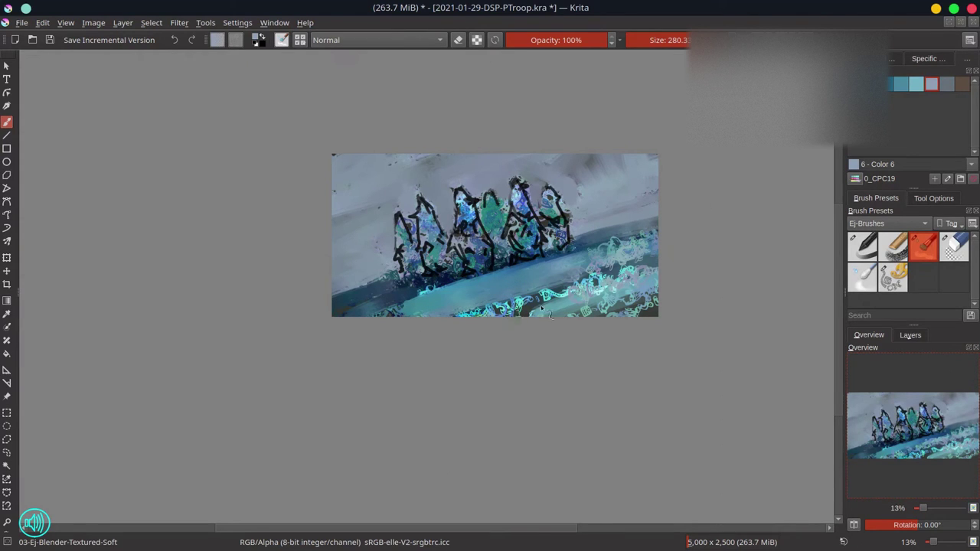
pyautogui.moveTo(547, 260); pyautogui.dragTo(657, 232)
pyautogui.moveTo(565, 243); pyautogui.dragTo(657, 212)
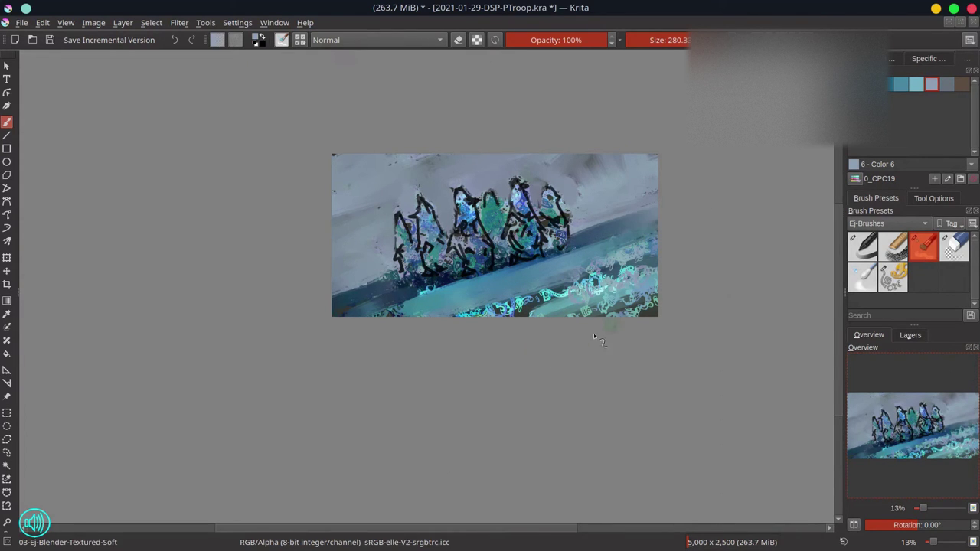
pyautogui.moveTo(506, 303)
pyautogui.mouseDown()
pyautogui.moveTo(620, 257)
pyautogui.moveTo(505, 302)
pyautogui.moveTo(393, 293)
pyautogui.moveTo(612, 272)
pyautogui.moveTo(515, 310)
pyautogui.moveTo(597, 285)
pyautogui.mouseUp()
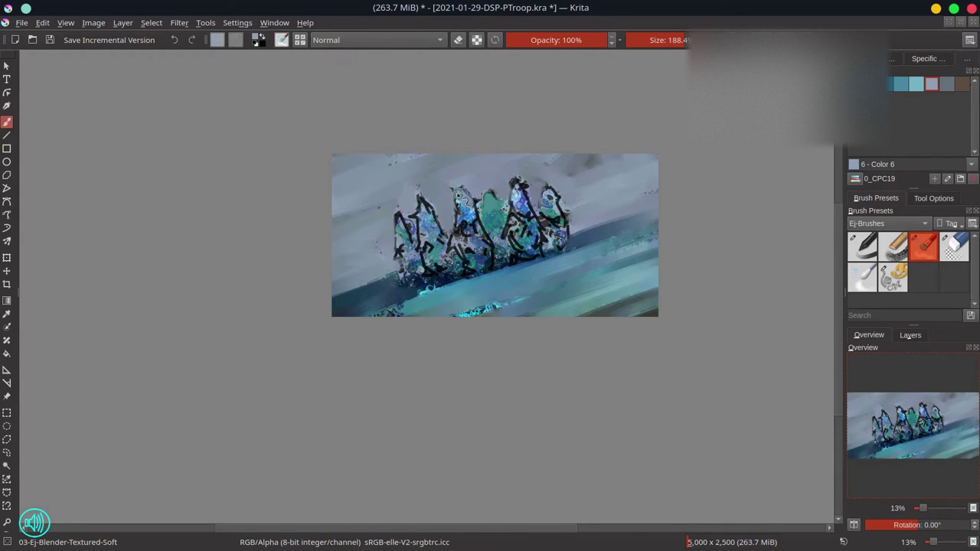
# Blend the hooded figures and their black outlines into soft painted shapes with the textured soft blender at about 188 px.
pyautogui.moveTo(454, 188)
pyautogui.mouseDown()
pyautogui.moveTo(465, 228)
pyautogui.moveTo(474, 204)
pyautogui.moveTo(486, 238)
pyautogui.moveTo(476, 227)
pyautogui.moveTo(460, 242)
pyautogui.moveTo(462, 230)
pyautogui.moveTo(469, 260)
pyautogui.moveTo(482, 247)
pyautogui.moveTo(476, 237)
pyautogui.moveTo(493, 269)
pyautogui.mouseUp()
pyautogui.moveTo(428, 297); pyautogui.dragTo(426, 273)
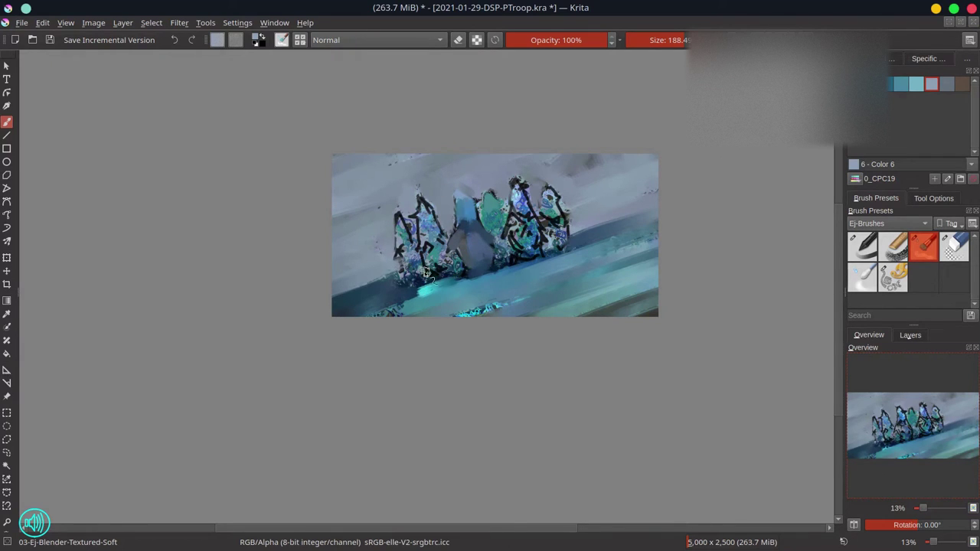
pyautogui.moveTo(429, 237)
pyautogui.mouseDown()
pyautogui.moveTo(424, 207)
pyautogui.moveTo(421, 222)
pyautogui.moveTo(401, 203)
pyautogui.moveTo(407, 218)
pyautogui.moveTo(412, 202)
pyautogui.moveTo(440, 208)
pyautogui.moveTo(449, 231)
pyautogui.moveTo(452, 221)
pyautogui.moveTo(492, 211)
pyautogui.moveTo(479, 182)
pyautogui.moveTo(485, 206)
pyautogui.moveTo(498, 191)
pyautogui.moveTo(506, 220)
pyautogui.moveTo(536, 195)
pyautogui.moveTo(515, 182)
pyautogui.moveTo(527, 198)
pyautogui.moveTo(501, 222)
pyautogui.moveTo(510, 248)
pyautogui.moveTo(524, 219)
pyautogui.moveTo(550, 211)
pyautogui.moveTo(550, 196)
pyautogui.moveTo(552, 220)
pyautogui.moveTo(567, 231)
pyautogui.moveTo(552, 219)
pyautogui.moveTo(551, 201)
pyautogui.moveTo(567, 224)
pyautogui.moveTo(562, 239)
pyautogui.moveTo(573, 240)
pyautogui.moveTo(554, 250)
pyautogui.moveTo(577, 230)
pyautogui.moveTo(566, 227)
pyautogui.moveTo(574, 215)
pyautogui.moveTo(566, 234)
pyautogui.moveTo(521, 222)
pyautogui.moveTo(515, 197)
pyautogui.moveTo(540, 237)
pyautogui.moveTo(523, 228)
pyautogui.moveTo(530, 244)
pyautogui.moveTo(517, 242)
pyautogui.moveTo(535, 234)
pyautogui.moveTo(522, 240)
pyautogui.moveTo(512, 226)
pyautogui.moveTo(515, 264)
pyautogui.mouseUp()
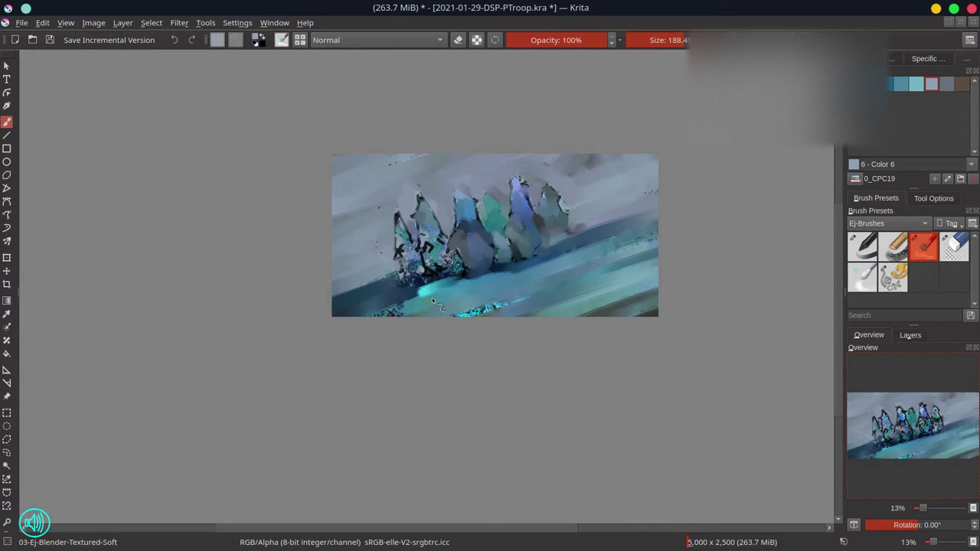
pyautogui.moveTo(458, 218)
pyautogui.mouseDown()
pyautogui.moveTo(453, 249)
pyautogui.moveTo(464, 224)
pyautogui.moveTo(425, 221)
pyautogui.moveTo(419, 199)
pyautogui.moveTo(433, 220)
pyautogui.moveTo(400, 216)
pyautogui.moveTo(410, 249)
pyautogui.moveTo(400, 232)
pyautogui.moveTo(403, 243)
pyautogui.moveTo(423, 233)
pyautogui.moveTo(399, 226)
pyautogui.moveTo(410, 280)
pyautogui.moveTo(423, 278)
pyautogui.moveTo(413, 257)
pyautogui.moveTo(424, 266)
pyautogui.moveTo(425, 233)
pyautogui.moveTo(447, 245)
pyautogui.moveTo(437, 270)
pyautogui.moveTo(465, 272)
pyautogui.moveTo(438, 254)
pyautogui.moveTo(455, 259)
pyautogui.moveTo(440, 273)
pyautogui.moveTo(446, 283)
pyautogui.moveTo(418, 282)
pyautogui.mouseUp()
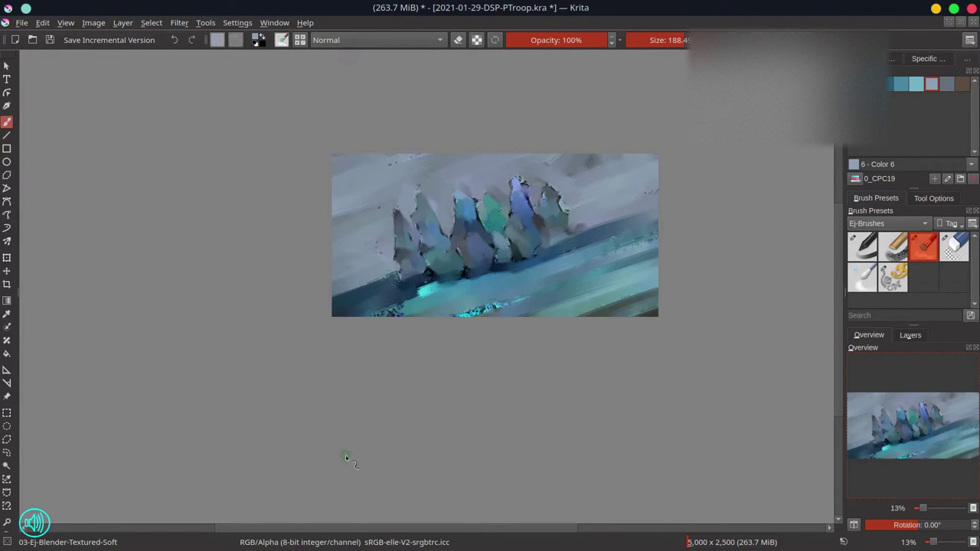
# Paint pale blue chalk strokes over the sky beside the leftmost figure using 02-Ej-Chalk-Grainy at about 171 px.
pyautogui.click(898, 255)
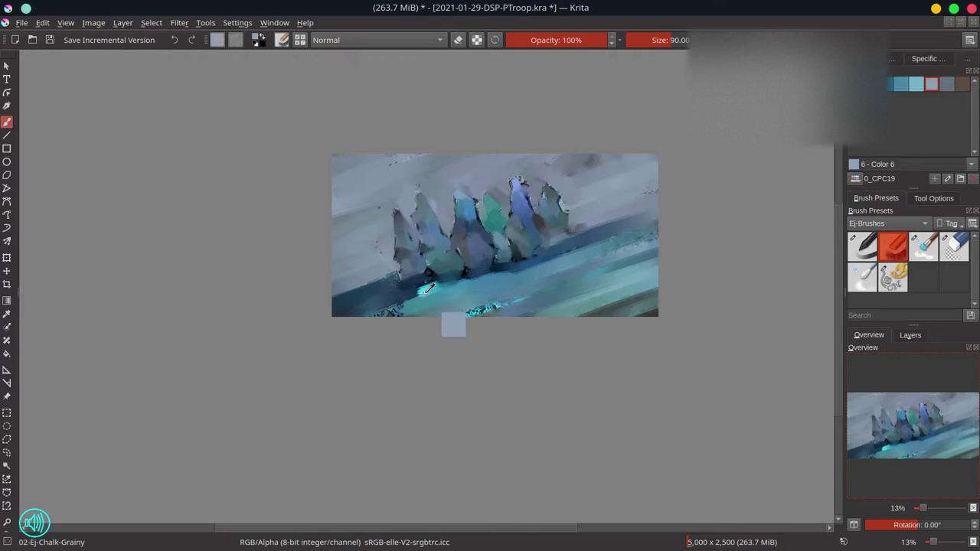
pyautogui.keyDown('ctrl'); pyautogui.click(386, 274); pyautogui.keyUp('ctrl')
pyautogui.keyDown('shift'); pyautogui.moveTo(338, 286); pyautogui.dragTo(378, 287); pyautogui.keyUp('shift')
pyautogui.moveTo(337, 299)
pyautogui.mouseDown()
pyautogui.moveTo(381, 279)
pyautogui.moveTo(374, 282)
pyautogui.mouseUp()
pyautogui.click(865, 59)
pyautogui.click(895, 103)
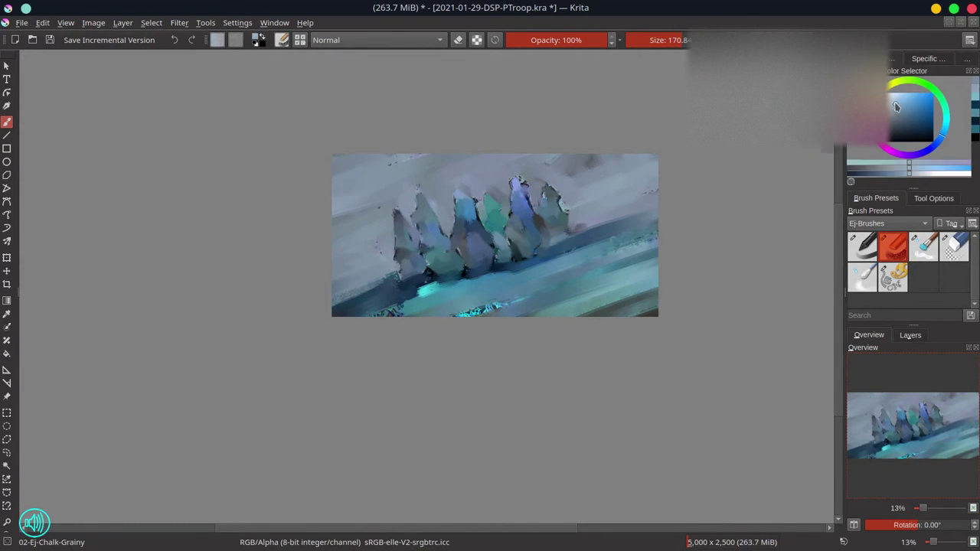
pyautogui.moveTo(375, 273)
pyautogui.mouseDown()
pyautogui.moveTo(335, 305)
pyautogui.moveTo(395, 280)
pyautogui.moveTo(323, 309)
pyautogui.moveTo(392, 264)
pyautogui.moveTo(301, 287)
pyautogui.moveTo(395, 233)
pyautogui.moveTo(367, 244)
pyautogui.moveTo(399, 213)
pyautogui.mouseUp()
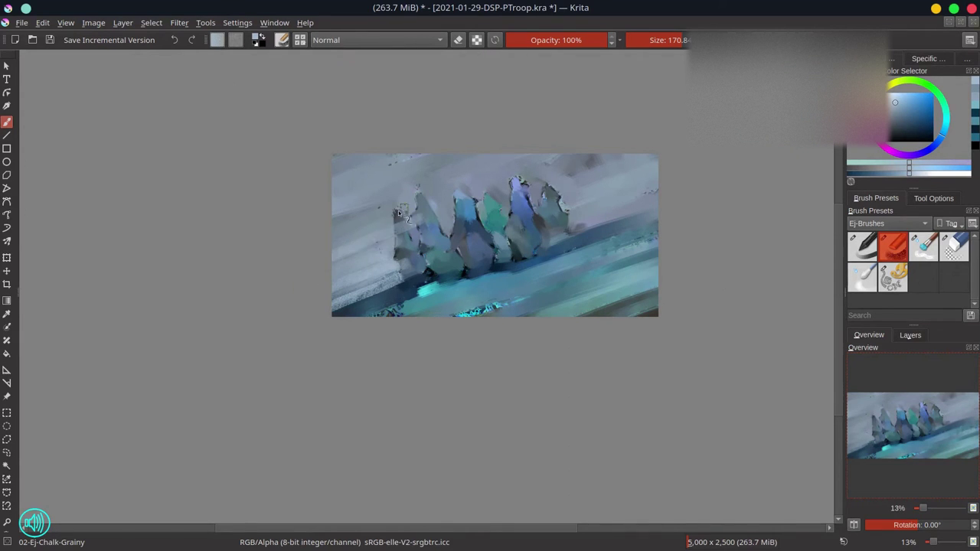
# Sample green from the middle figure and add small green background figures between and beside the troop at about 98 px.
pyautogui.keyDown('ctrl'); pyautogui.click(500, 210); pyautogui.keyUp('ctrl')
pyautogui.press('[')
pyautogui.press('[')
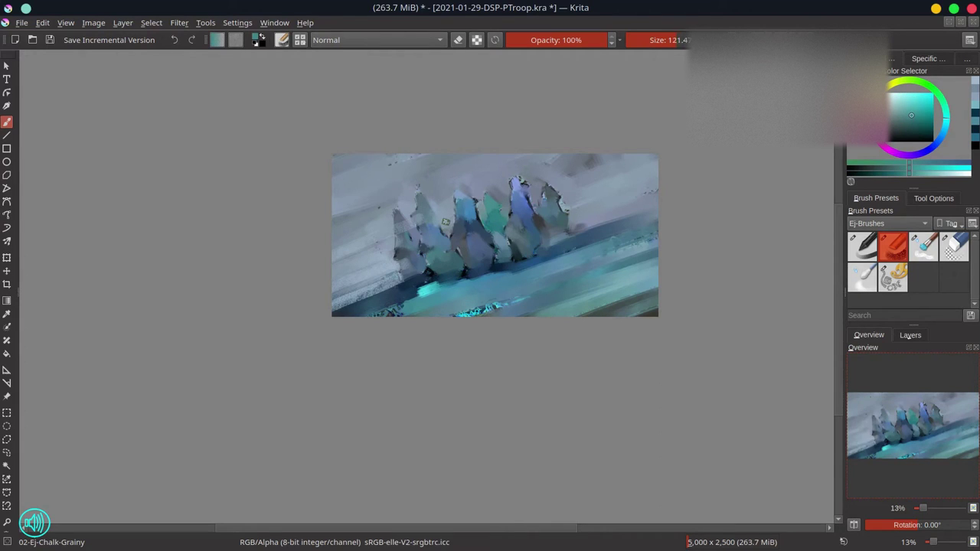
pyautogui.moveTo(448, 216); pyautogui.dragTo(446, 215)
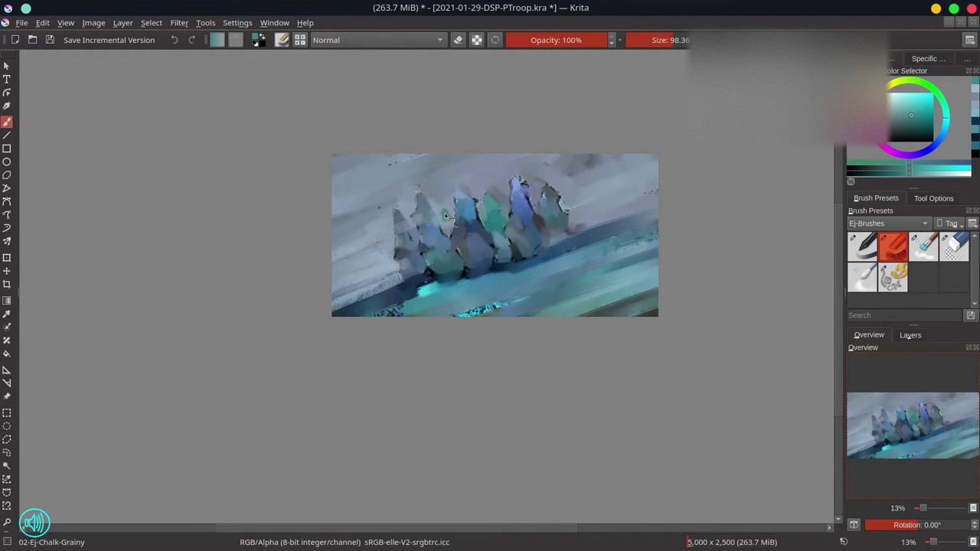
pyautogui.keyDown('ctrl'); pyautogui.click(489, 192); pyautogui.keyUp('ctrl')
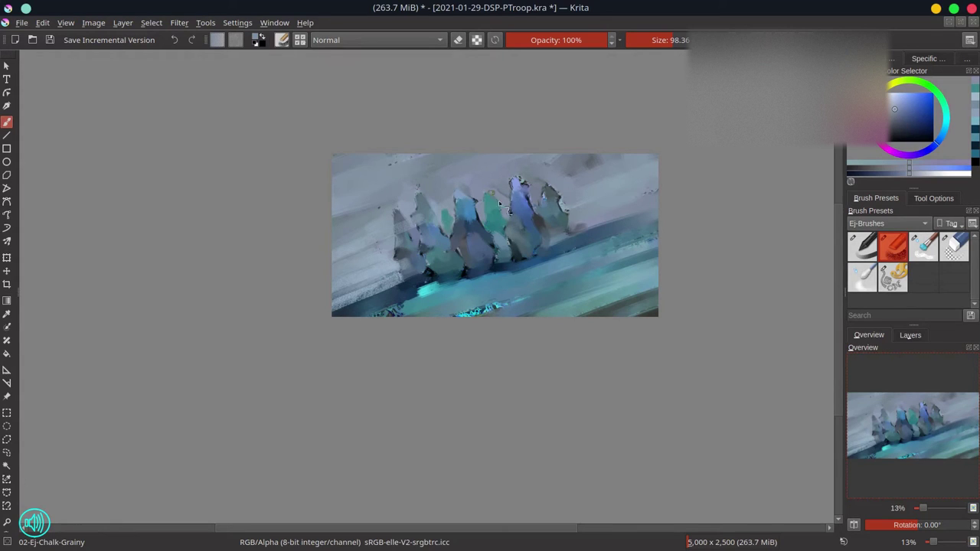
pyautogui.keyDown('ctrl'); pyautogui.click(496, 220); pyautogui.keyUp('ctrl')
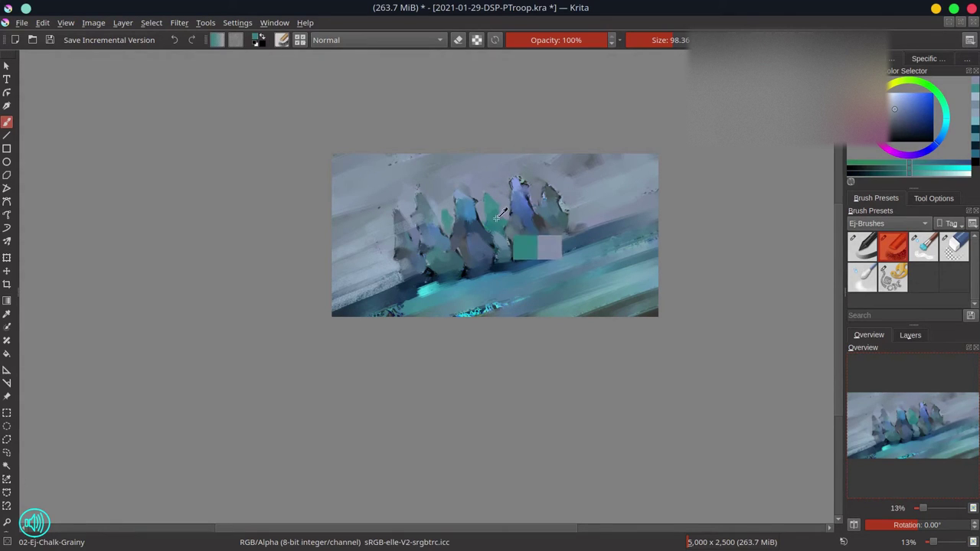
pyautogui.moveTo(395, 253); pyautogui.dragTo(381, 241)
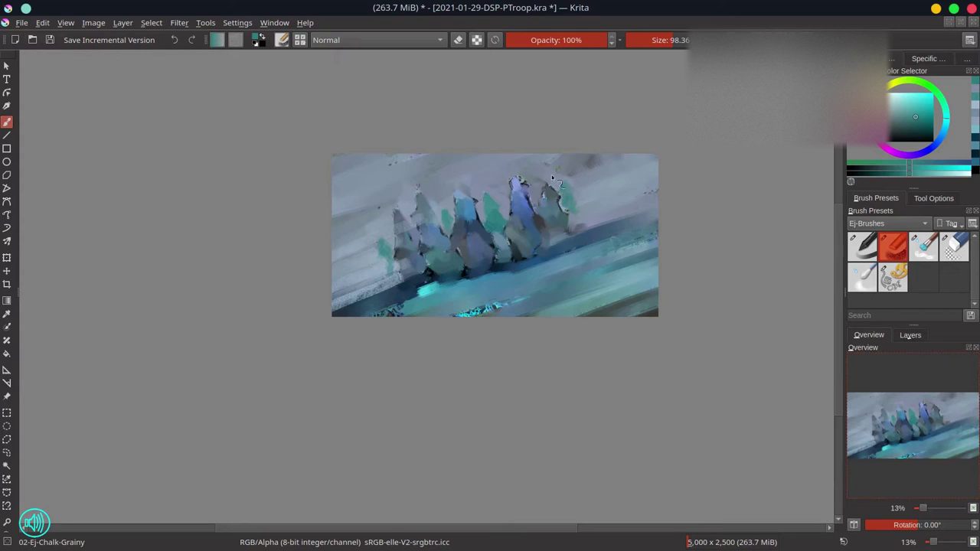
# Sample the pale blue sky and soften the new green background figures with the chalk brush at about 156 px.
pyautogui.keyDown('ctrl'); pyautogui.click(375, 272); pyautogui.keyUp('ctrl')
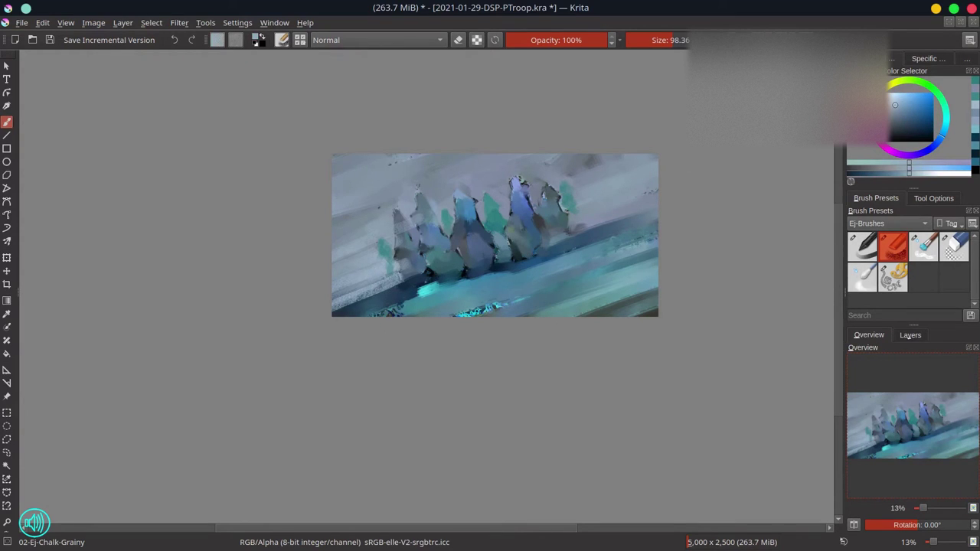
pyautogui.moveTo(371, 295)
pyautogui.mouseDown()
pyautogui.moveTo(390, 311)
pyautogui.moveTo(360, 294)
pyautogui.mouseUp()
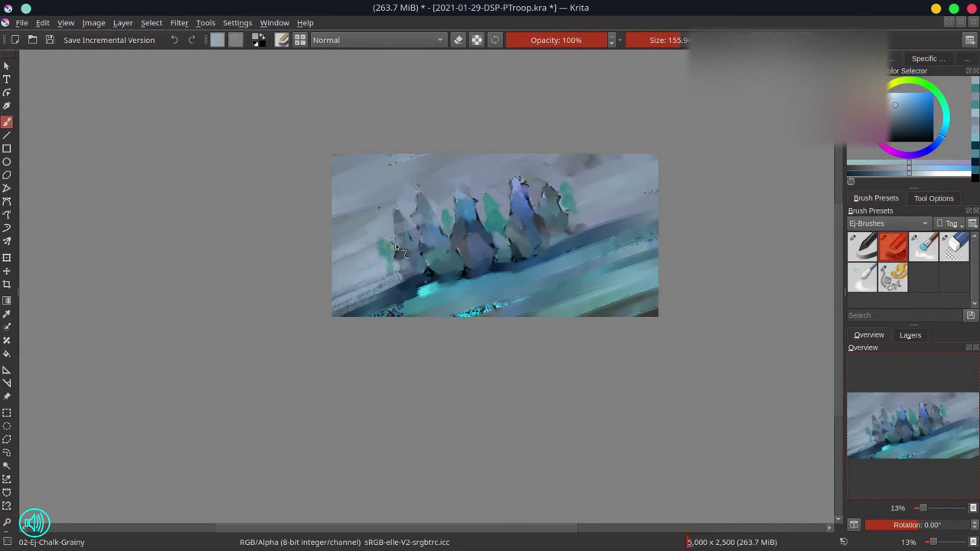
pyautogui.moveTo(441, 202); pyautogui.dragTo(452, 216)
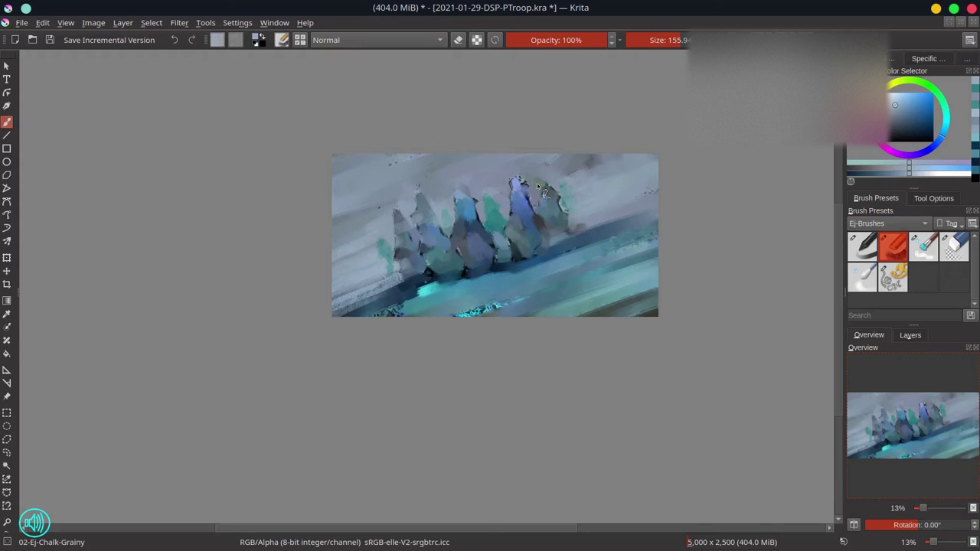
# Sweep pale blue diagonal chalk strokes across the sky, the ground edge and the foreground at about 156 px.
pyautogui.moveTo(538, 187)
pyautogui.mouseDown()
pyautogui.moveTo(539, 197)
pyautogui.moveTo(619, 160)
pyautogui.moveTo(660, 159)
pyautogui.mouseUp()
pyautogui.moveTo(582, 230); pyautogui.dragTo(666, 198)
pyautogui.moveTo(511, 271); pyautogui.dragTo(674, 212)
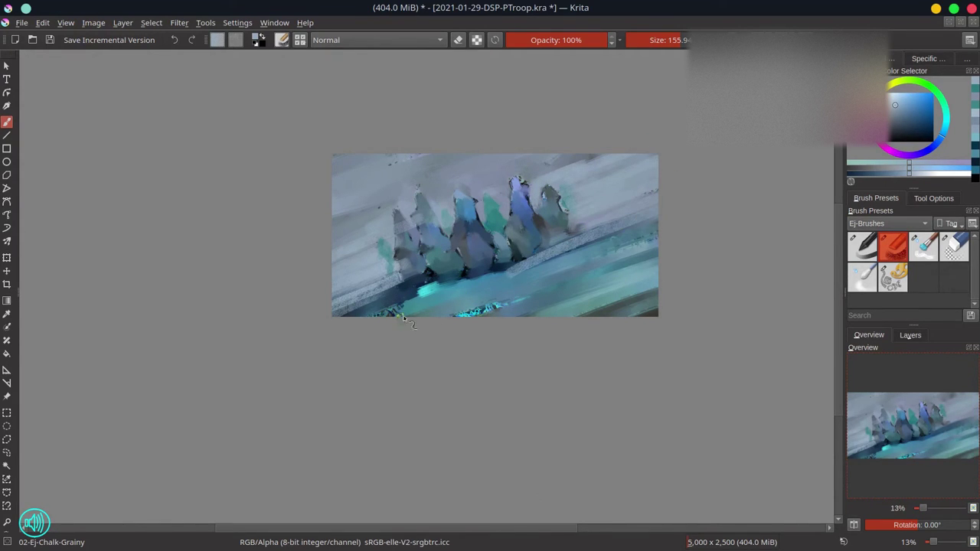
pyautogui.moveTo(403, 318)
pyautogui.mouseDown()
pyautogui.moveTo(356, 320)
pyautogui.moveTo(536, 303)
pyautogui.moveTo(490, 311)
pyautogui.mouseUp()
pyautogui.moveTo(417, 327)
pyautogui.mouseDown()
pyautogui.moveTo(665, 242)
pyautogui.moveTo(497, 336)
pyautogui.moveTo(678, 259)
pyautogui.moveTo(569, 320)
pyautogui.moveTo(601, 335)
pyautogui.moveTo(707, 296)
pyautogui.mouseUp()
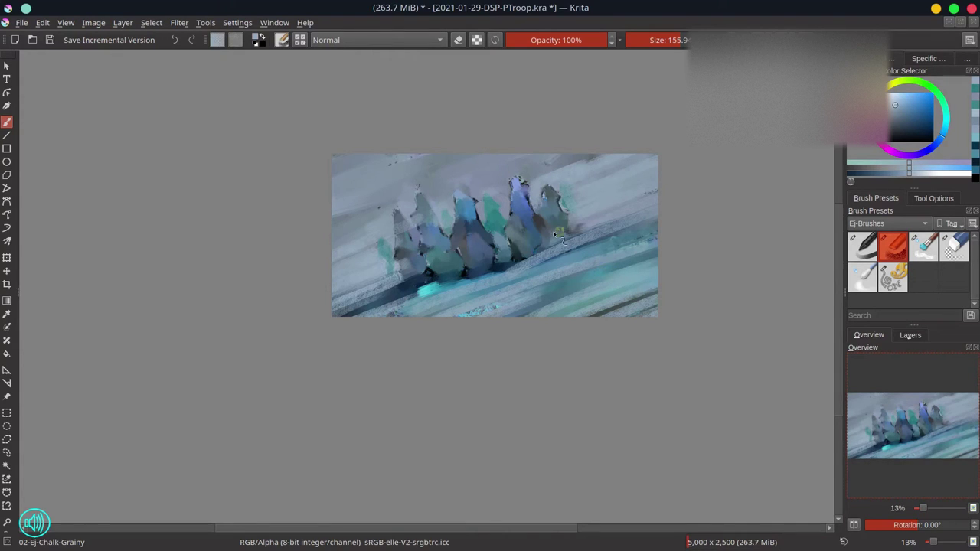
pyautogui.moveTo(346, 206)
pyautogui.mouseDown()
pyautogui.moveTo(464, 157)
pyautogui.moveTo(421, 153)
pyautogui.mouseUp()
pyautogui.moveTo(314, 193)
pyautogui.mouseDown()
pyautogui.moveTo(399, 153)
pyautogui.moveTo(481, 155)
pyautogui.mouseUp()
# Sample nearby sky tones and repaint the sky around the hood tips, reducing the chalk brush to about 129 px.
pyautogui.keyDown('ctrl'); pyautogui.click(463, 197); pyautogui.keyUp('ctrl')
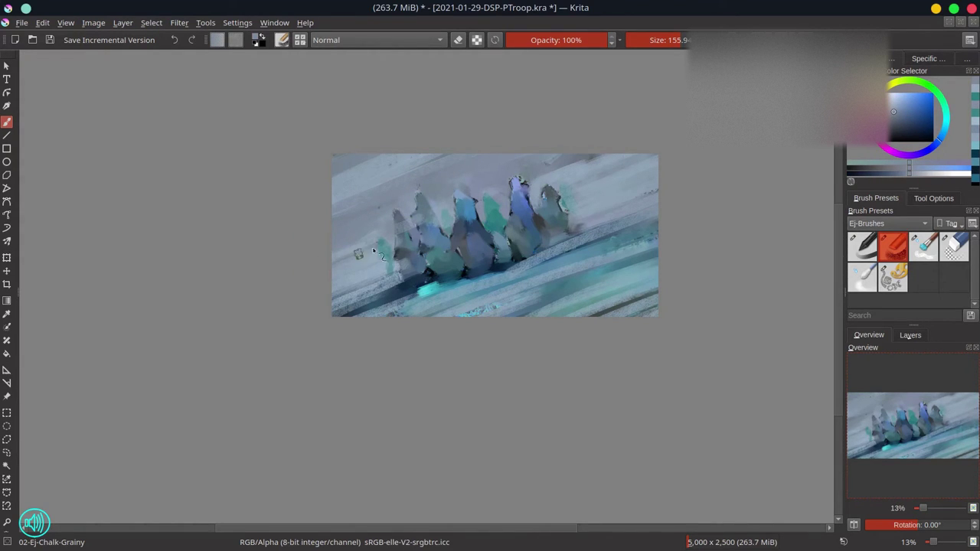
pyautogui.keyDown('ctrl'); pyautogui.click(367, 166); pyautogui.keyUp('ctrl')
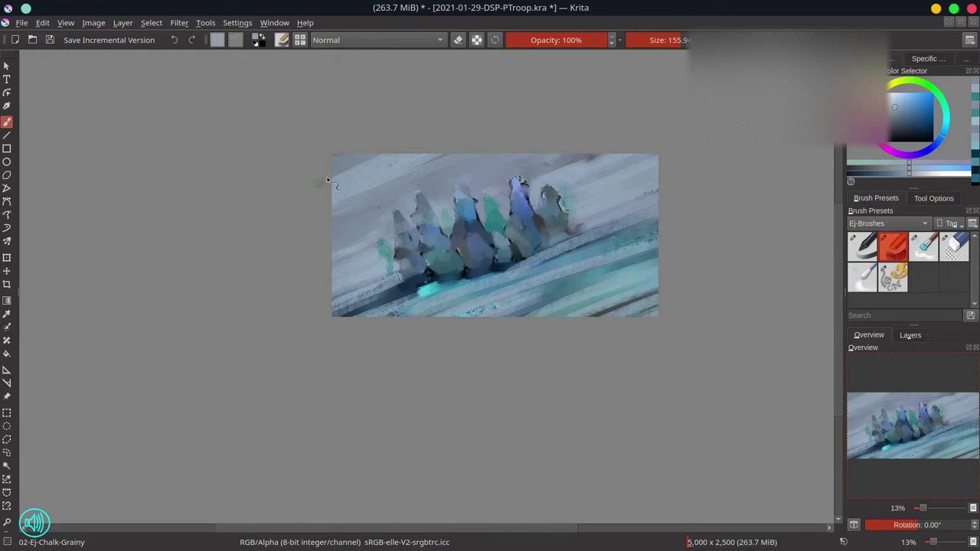
pyautogui.keyDown('ctrl'); pyautogui.click(550, 165); pyautogui.keyUp('ctrl')
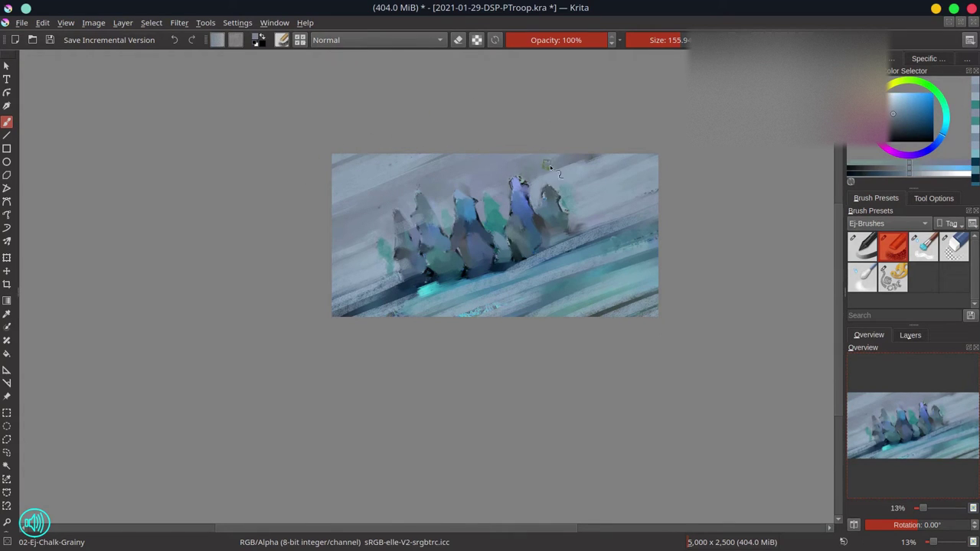
pyautogui.moveTo(561, 171); pyautogui.dragTo(596, 156)
pyautogui.keyDown('ctrl'); pyautogui.click(482, 183); pyautogui.keyUp('ctrl')
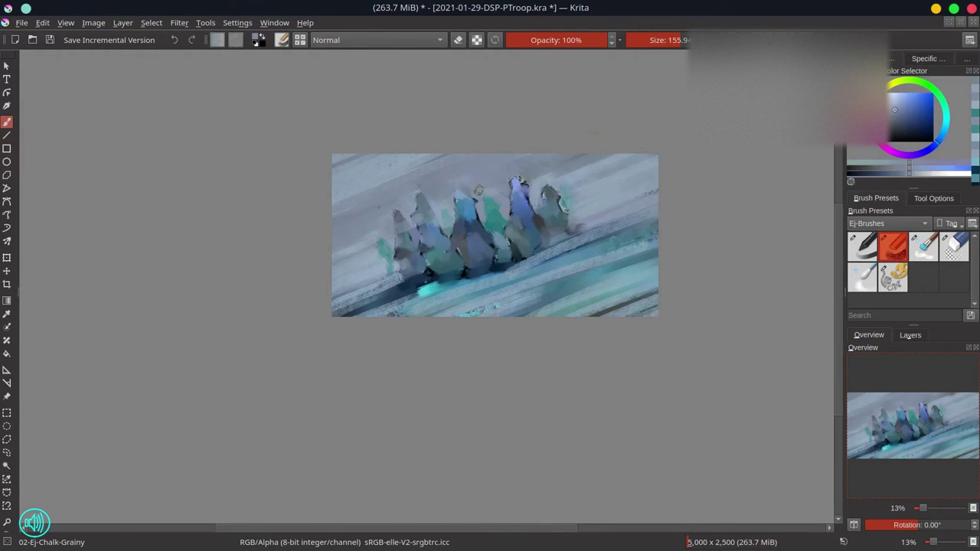
pyautogui.moveTo(477, 190); pyautogui.dragTo(468, 191)
pyautogui.keyDown('ctrl'); pyautogui.click(478, 195); pyautogui.keyUp('ctrl')
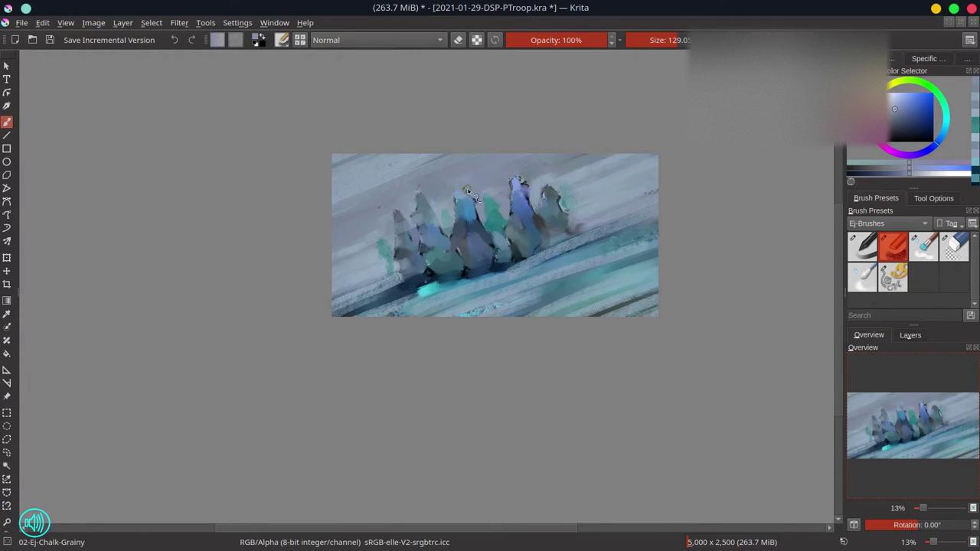
pyautogui.keyDown('ctrl'); pyautogui.click(413, 192); pyautogui.keyUp('ctrl')
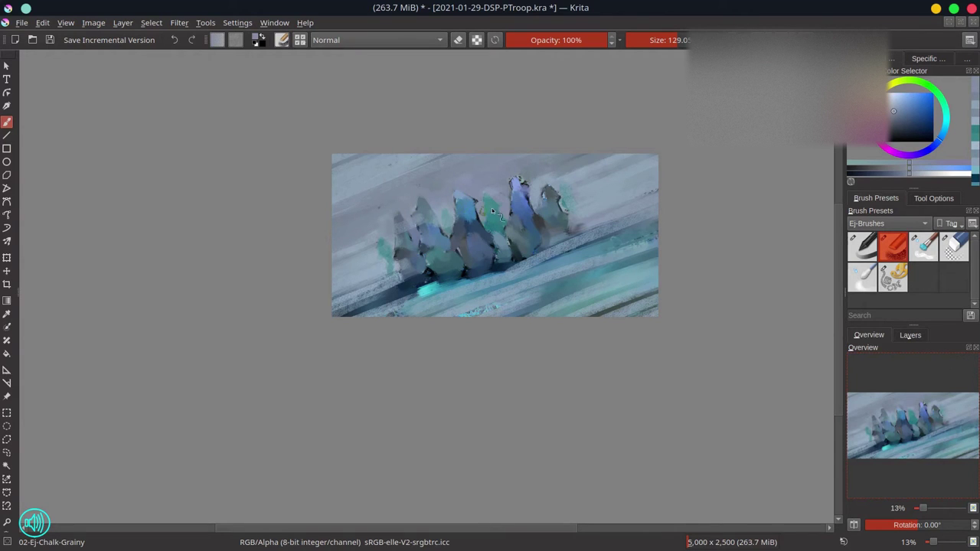
# Refine the two green figures flanking the blue-hooded figure with sampled green and sky tones, using the chalk brush at about 52 px.
pyautogui.moveTo(555, 249); pyautogui.dragTo(514, 293)
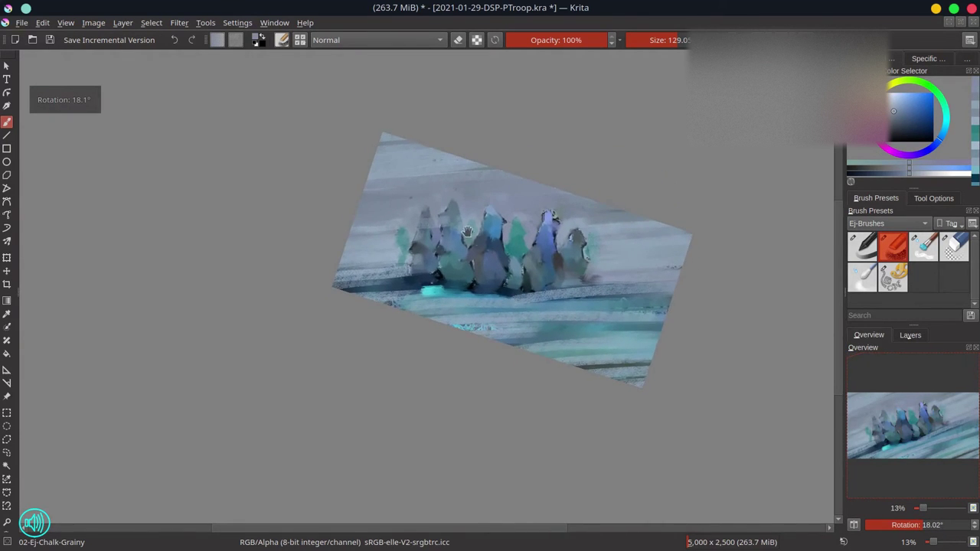
pyautogui.keyDown('ctrl'); pyautogui.moveTo(467, 231); pyautogui.dragTo(530, 232); pyautogui.keyUp('ctrl')
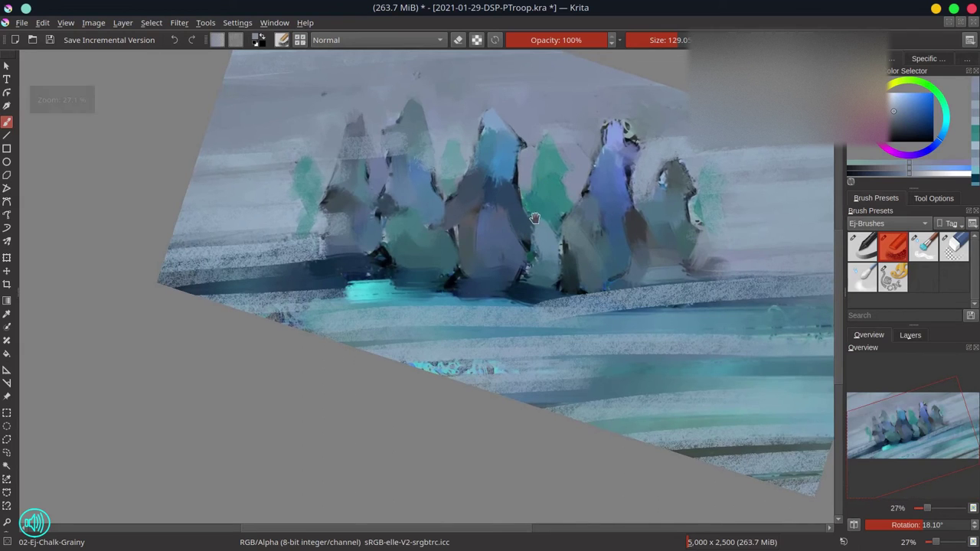
pyautogui.moveTo(537, 193); pyautogui.dragTo(480, 315)
pyautogui.keyDown('ctrl'); pyautogui.click(401, 279); pyautogui.keyUp('ctrl')
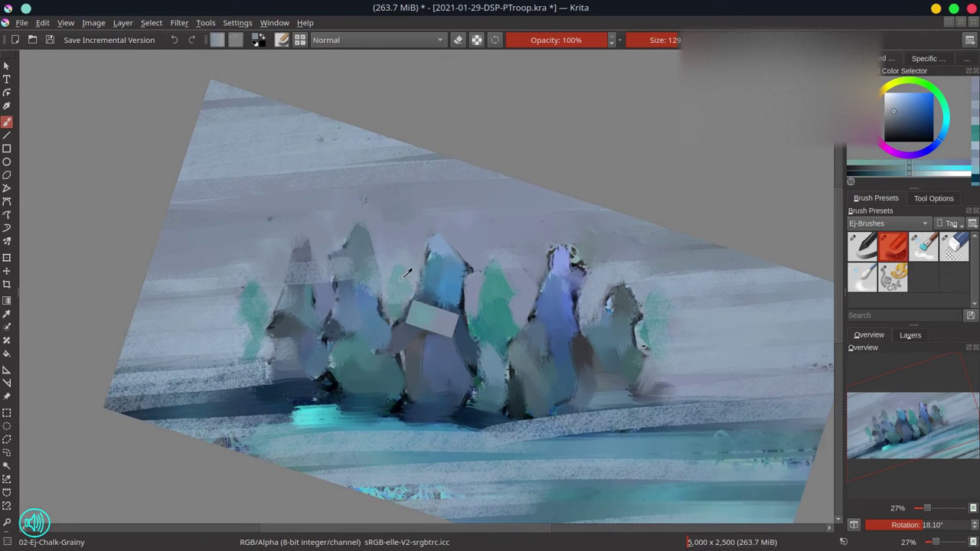
pyautogui.moveTo(406, 281)
pyautogui.keyDown('shift'); pyautogui.mouseDown()
pyautogui.moveTo(393, 266)
pyautogui.moveTo(408, 308)
pyautogui.mouseUp(); pyautogui.keyUp('shift')
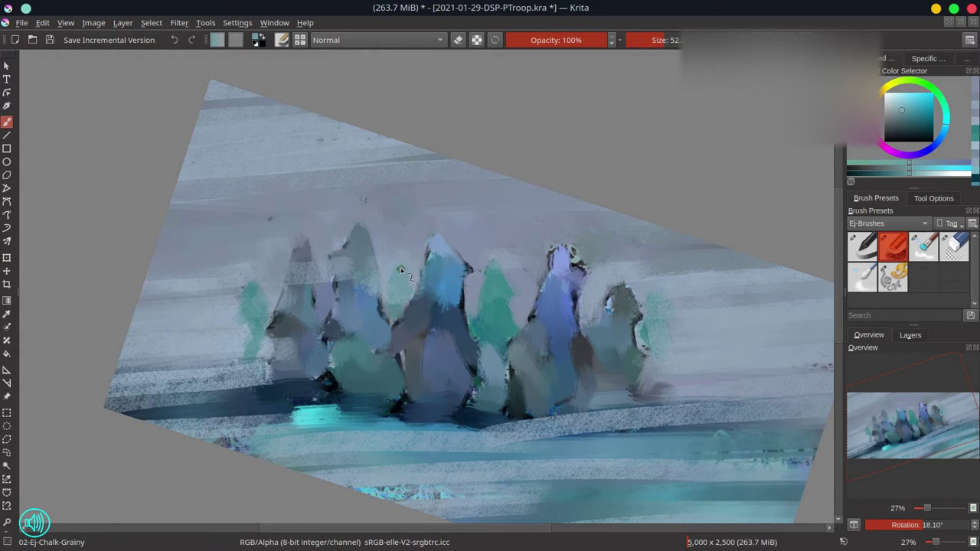
pyautogui.moveTo(400, 268)
pyautogui.mouseDown()
pyautogui.moveTo(391, 289)
pyautogui.moveTo(400, 316)
pyautogui.mouseUp()
pyautogui.keyDown('ctrl'); pyautogui.click(505, 327); pyautogui.keyUp('ctrl')
pyautogui.moveTo(485, 274); pyautogui.dragTo(503, 288)
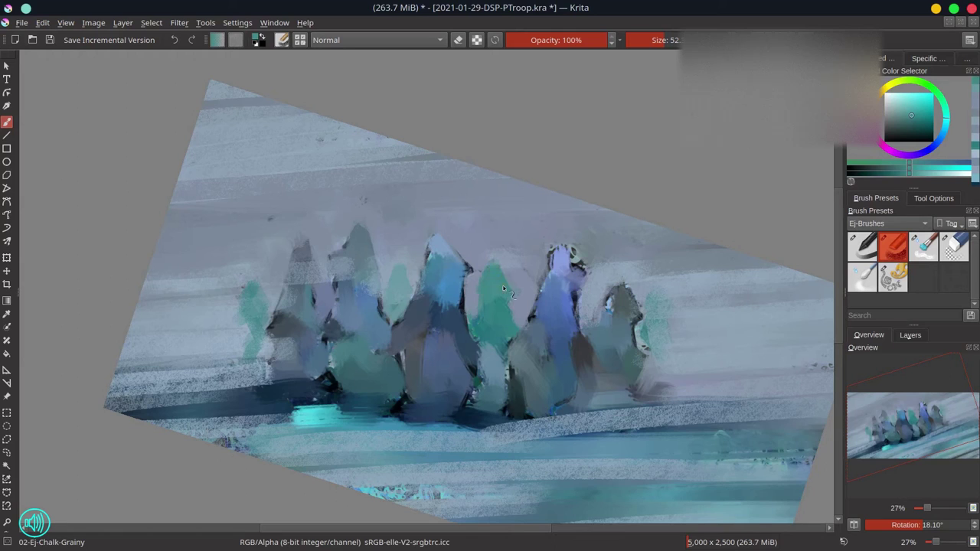
pyautogui.keyDown('ctrl'); pyautogui.click(520, 292); pyautogui.keyUp('ctrl')
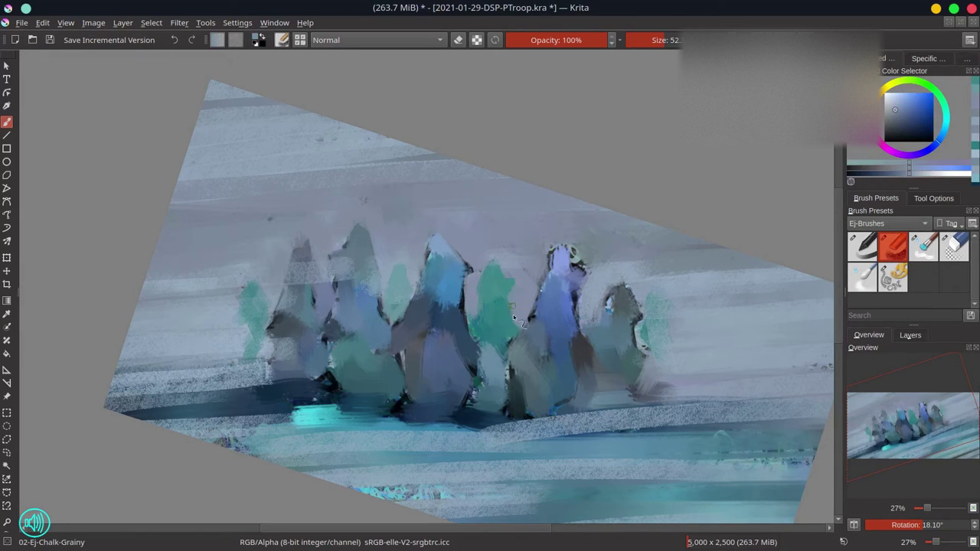
pyautogui.keyDown('ctrl'); pyautogui.click(489, 298); pyautogui.keyUp('ctrl')
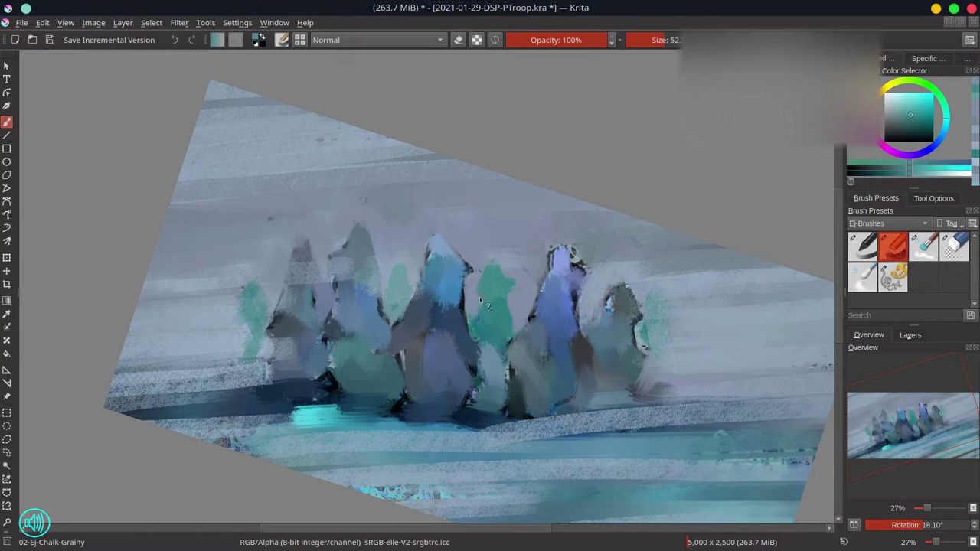
# Add limbs to the leftmost green figure and paint a pale green figure before the violet-hooded one.
pyautogui.keyDown('ctrl'); pyautogui.click(251, 293); pyautogui.keyUp('ctrl')
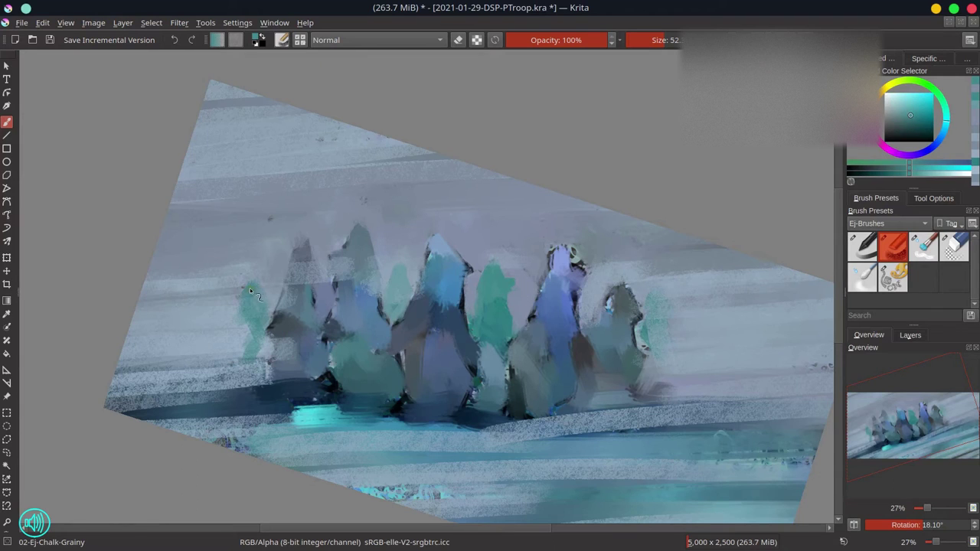
pyautogui.moveTo(239, 304); pyautogui.dragTo(252, 306)
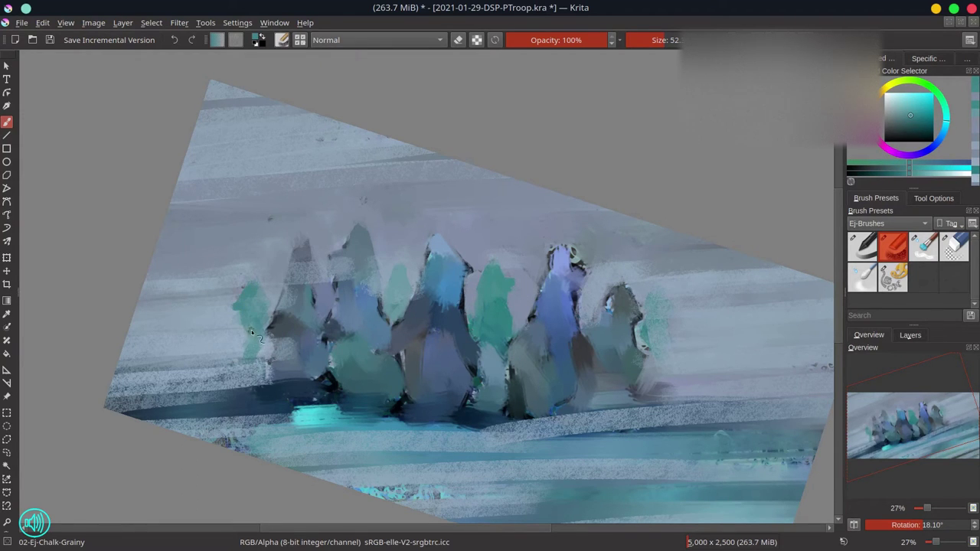
pyautogui.moveTo(251, 332)
pyautogui.mouseDown()
pyautogui.moveTo(239, 351)
pyautogui.moveTo(251, 337)
pyautogui.moveTo(268, 343)
pyautogui.moveTo(281, 319)
pyautogui.mouseUp()
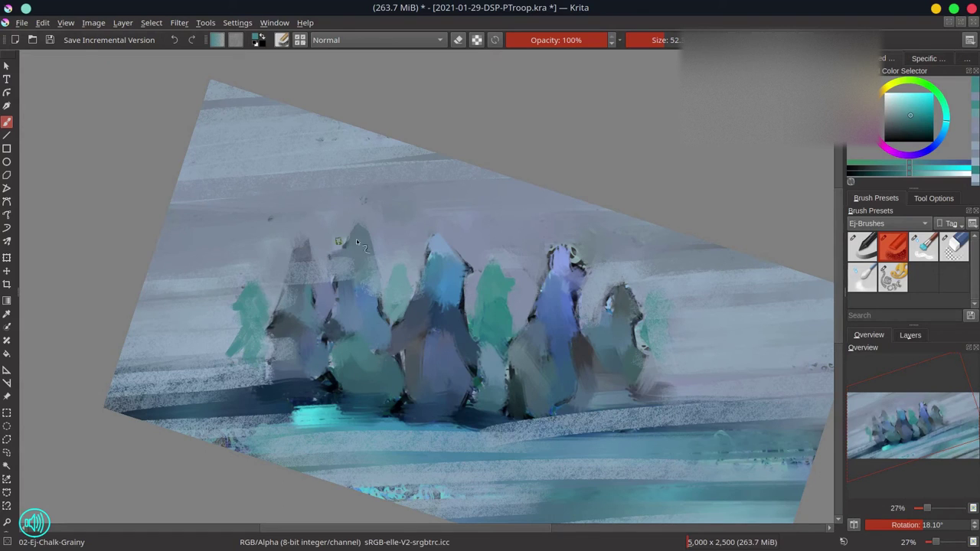
pyautogui.keyDown('ctrl'); pyautogui.click(517, 285); pyautogui.keyUp('ctrl')
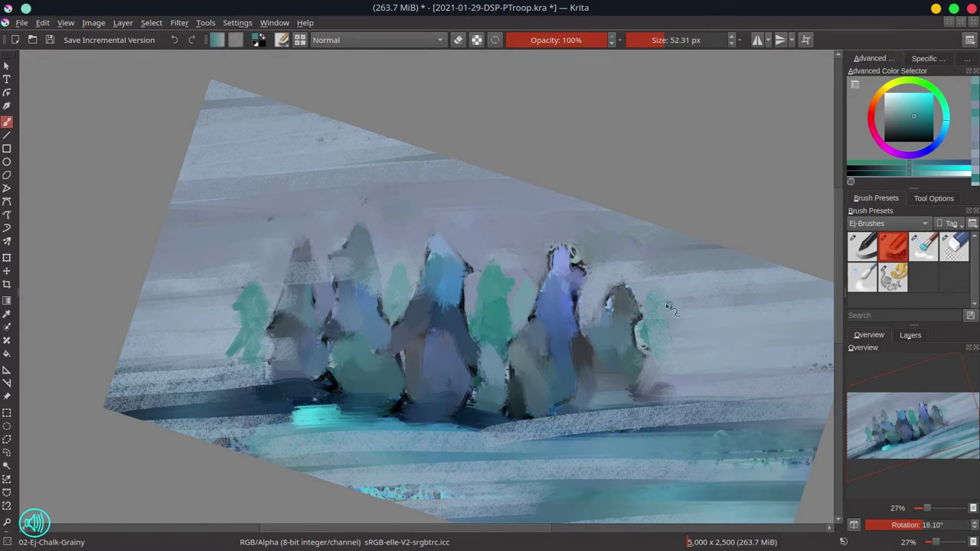
# Reshape the rightmost green figure and the dark hood beside it with sampled colours, using the chalk brush at about 39 px.
pyautogui.keyDown('ctrl'); pyautogui.click(661, 329); pyautogui.keyUp('ctrl')
pyautogui.moveTo(657, 293)
pyautogui.mouseDown()
pyautogui.moveTo(667, 303)
pyautogui.moveTo(623, 283)
pyautogui.mouseUp()
pyautogui.keyDown('ctrl'); pyautogui.click(622, 301); pyautogui.keyUp('ctrl')
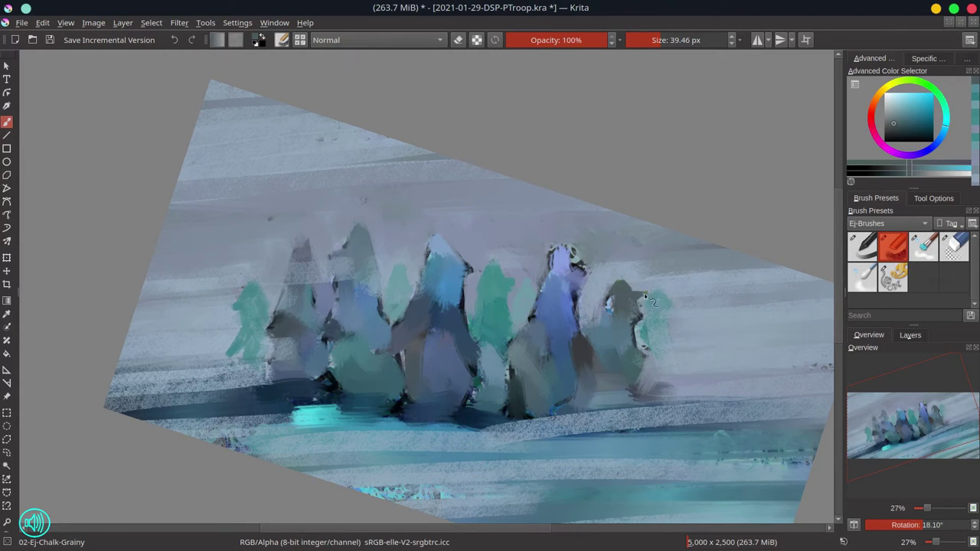
pyautogui.keyDown('ctrl'); pyautogui.click(670, 307); pyautogui.keyUp('ctrl')
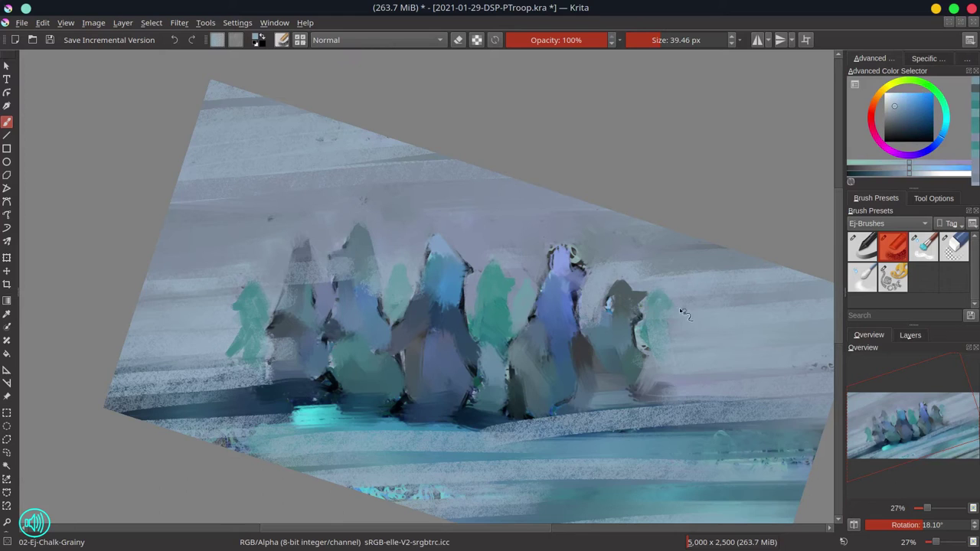
# Clean up the rightmost dark figure's edges and body with sampled tones, then dot its dark eye using the chalk brush at about 32 px.
pyautogui.moveTo(642, 309); pyautogui.dragTo(642, 326)
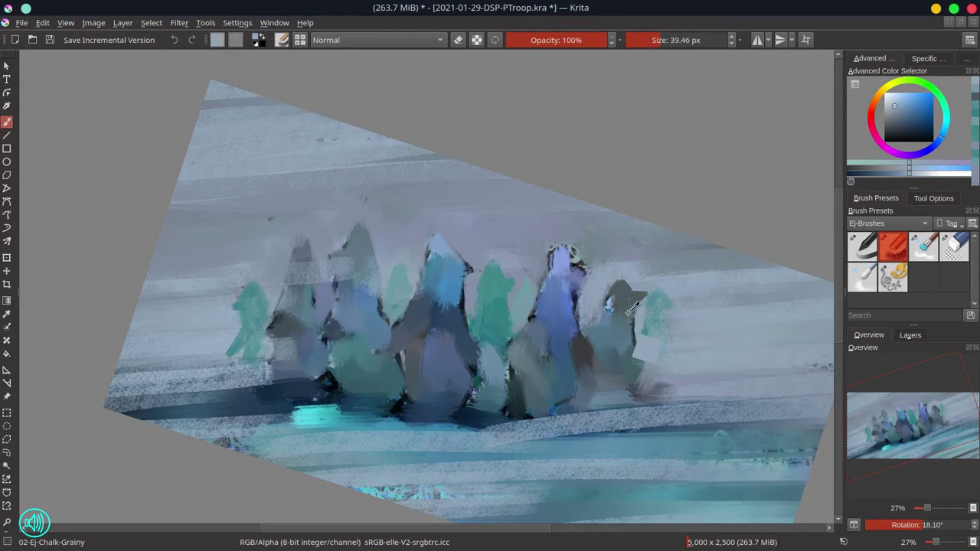
pyautogui.keyDown('ctrl'); pyautogui.click(633, 308); pyautogui.keyUp('ctrl')
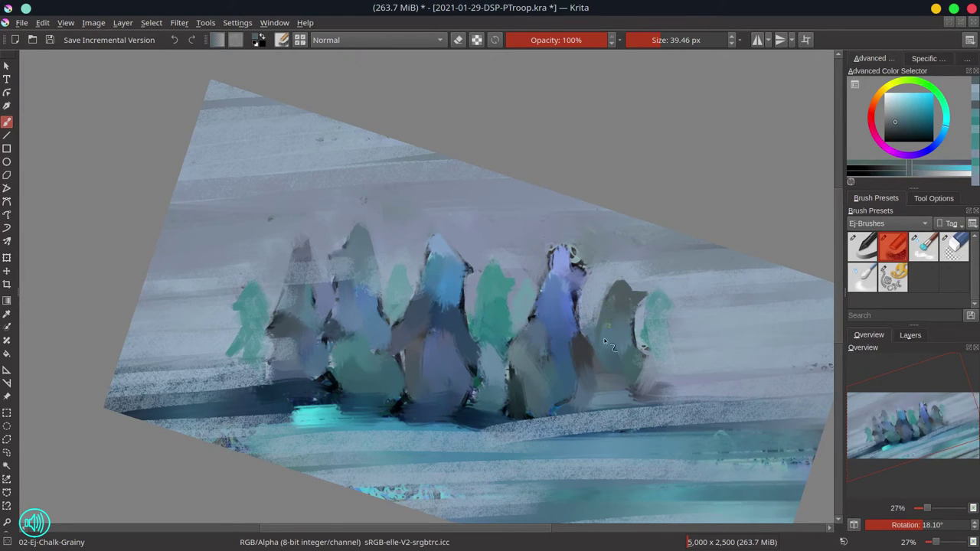
pyautogui.keyDown('ctrl'); pyautogui.click(619, 305); pyautogui.keyUp('ctrl')
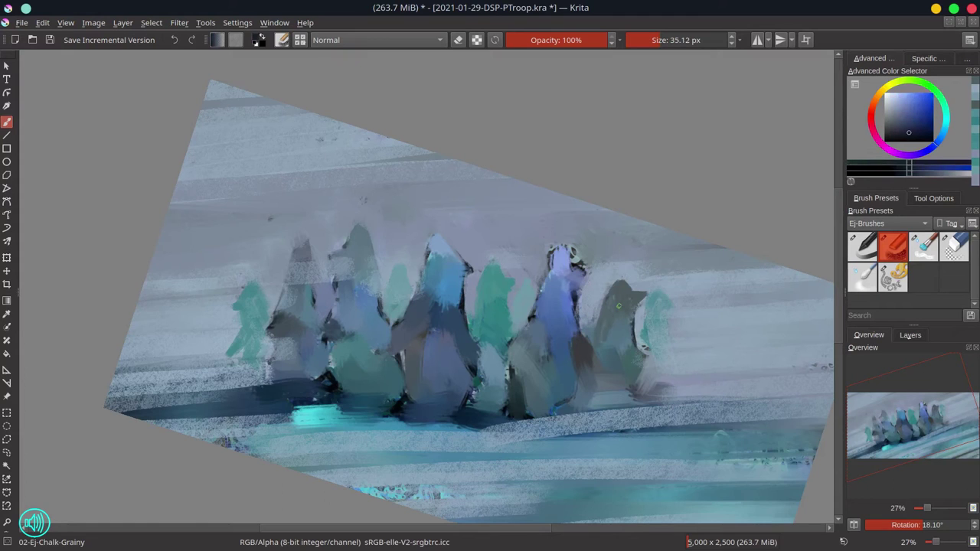
pyautogui.click(619, 295)
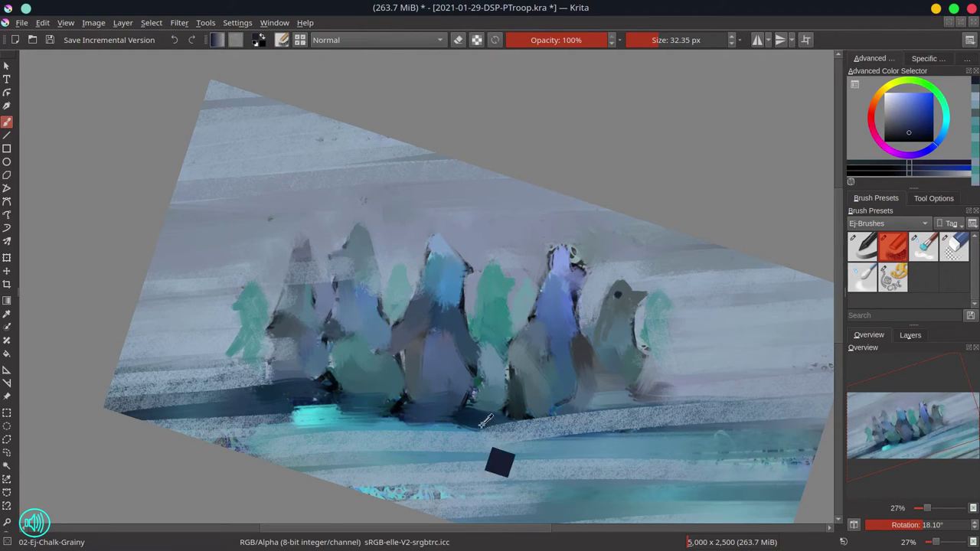
# Repaint the ground and lower bodies around the pale and violet-hooded figures with sampled tones, using the chalk brush at about 92 px.
pyautogui.keyDown('ctrl'); pyautogui.click(509, 433); pyautogui.keyUp('ctrl')
pyautogui.moveTo(510, 447)
pyautogui.mouseDown()
pyautogui.moveTo(533, 447)
pyautogui.moveTo(516, 448)
pyautogui.mouseUp()
pyautogui.moveTo(472, 435)
pyautogui.mouseDown()
pyautogui.moveTo(541, 424)
pyautogui.moveTo(478, 423)
pyautogui.moveTo(486, 412)
pyautogui.moveTo(516, 415)
pyautogui.mouseUp()
pyautogui.keyDown('ctrl'); pyautogui.click(499, 387); pyautogui.keyUp('ctrl')
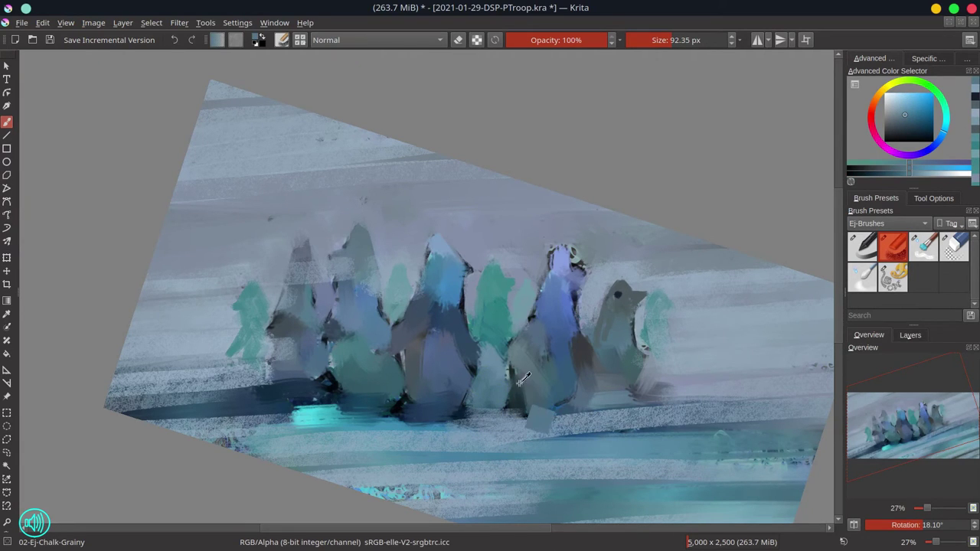
pyautogui.keyDown('ctrl'); pyautogui.click(530, 413); pyautogui.keyUp('ctrl')
pyautogui.moveTo(511, 360)
pyautogui.mouseDown()
pyautogui.moveTo(521, 400)
pyautogui.moveTo(573, 392)
pyautogui.mouseUp()
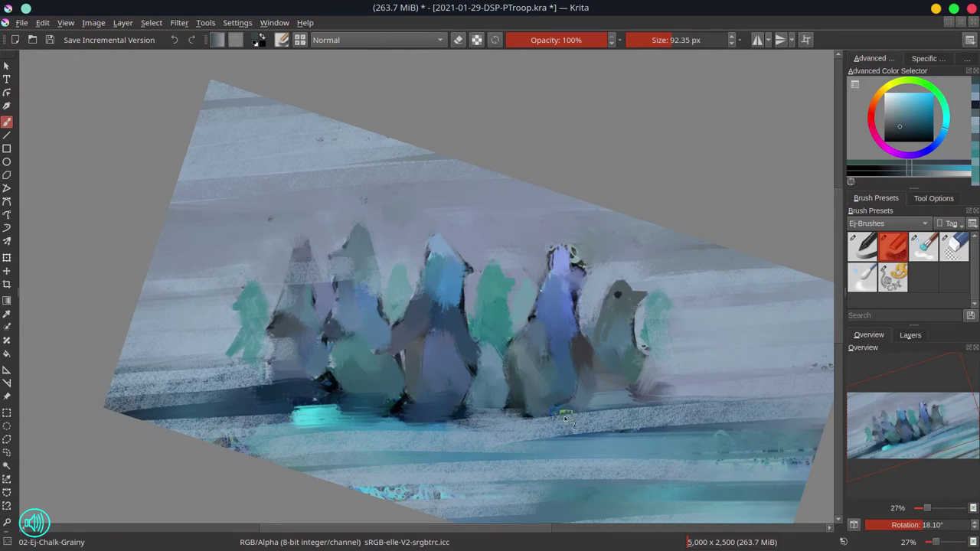
pyautogui.keyDown('ctrl'); pyautogui.click(417, 394); pyautogui.keyUp('ctrl')
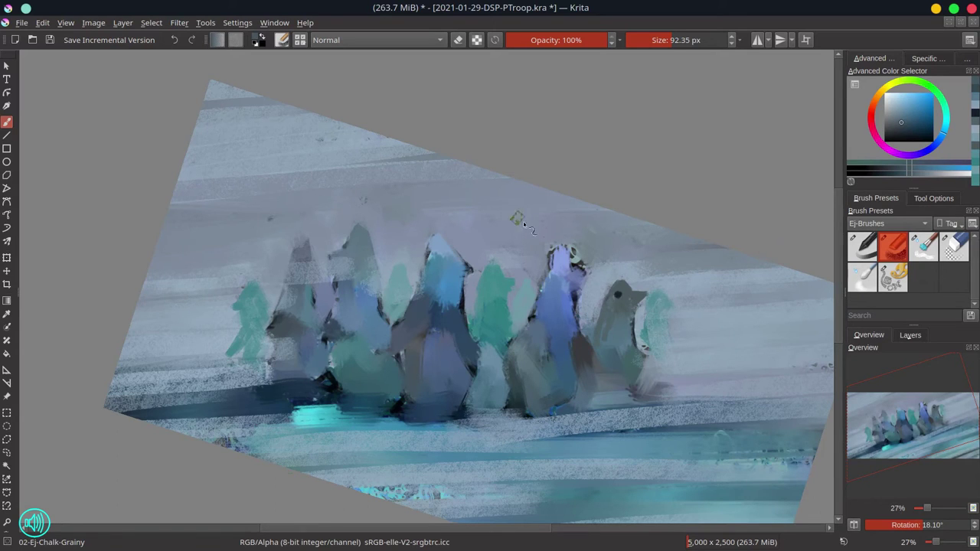
# Shape the violet figure's head and open beak at about 38 px, trim the surrounding sky with sampled tones, and dot a dark eye.
pyautogui.keyDown('ctrl'); pyautogui.click(565, 257); pyautogui.keyUp('ctrl')
pyautogui.moveTo(559, 263)
pyautogui.keyDown('shift'); pyautogui.mouseDown()
pyautogui.moveTo(545, 263)
pyautogui.moveTo(565, 247)
pyautogui.moveTo(591, 277)
pyautogui.moveTo(578, 277)
pyautogui.mouseUp(); pyautogui.keyUp('shift')
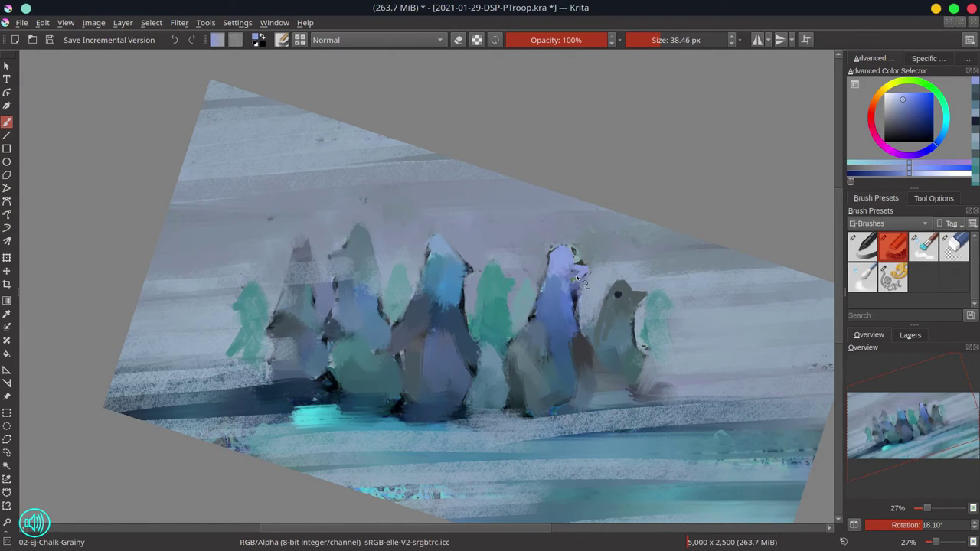
pyautogui.keyDown('ctrl'); pyautogui.click(592, 250); pyautogui.keyUp('ctrl')
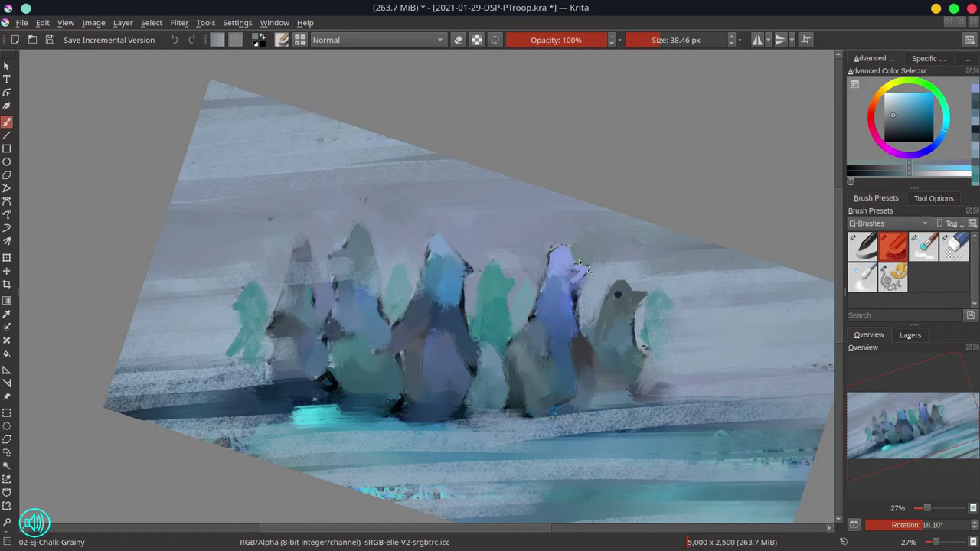
pyautogui.moveTo(573, 249); pyautogui.dragTo(549, 248)
pyautogui.keyDown('ctrl'); pyautogui.click(587, 283); pyautogui.keyUp('ctrl')
pyautogui.moveTo(576, 286)
pyautogui.mouseDown()
pyautogui.moveTo(581, 304)
pyautogui.moveTo(576, 292)
pyautogui.mouseUp()
pyautogui.keyDown('ctrl'); pyautogui.click(618, 294); pyautogui.keyUp('ctrl')
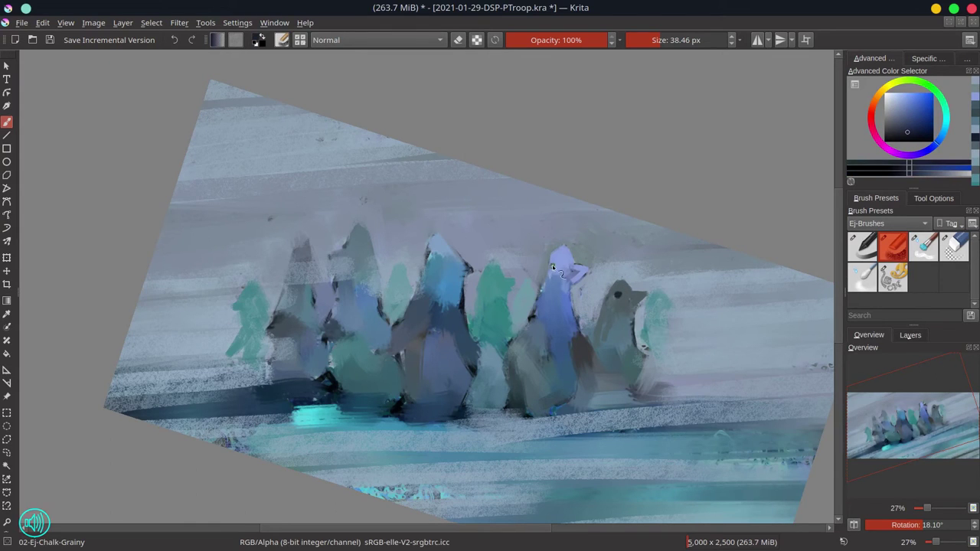
pyautogui.click(556, 265)
# Repaint the violet figure's blue neck and its near grey flipper with colours sampled from its body.
pyautogui.keyDown('ctrl'); pyautogui.click(546, 299); pyautogui.keyUp('ctrl')
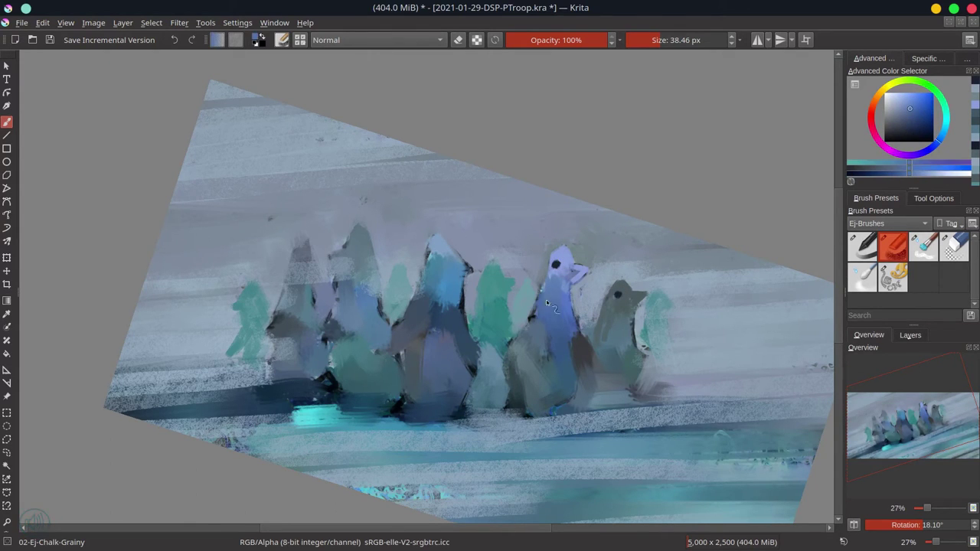
pyautogui.keyDown('ctrl'); pyautogui.click(532, 335); pyautogui.keyUp('ctrl')
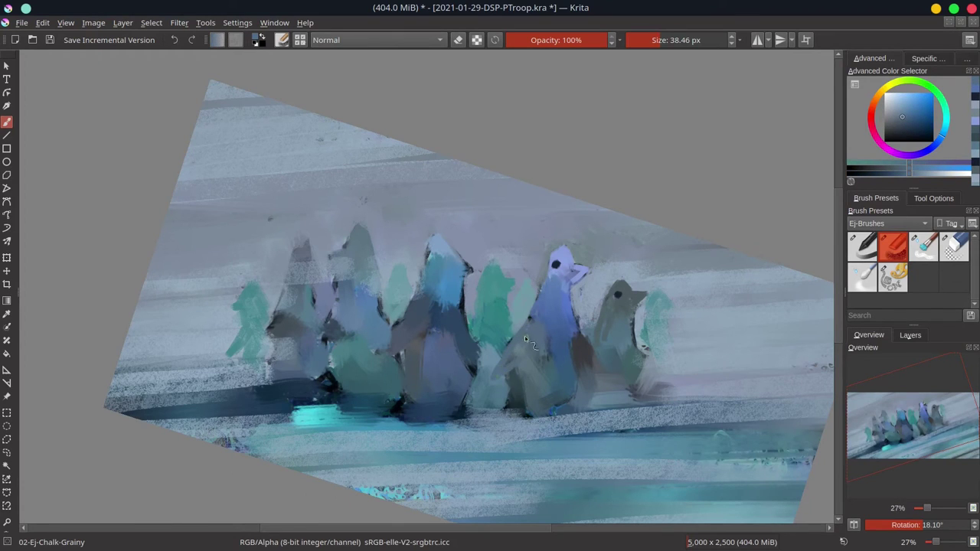
pyautogui.keyDown('ctrl'); pyautogui.click(515, 379); pyautogui.keyUp('ctrl')
pyautogui.moveTo(513, 367); pyautogui.dragTo(524, 368)
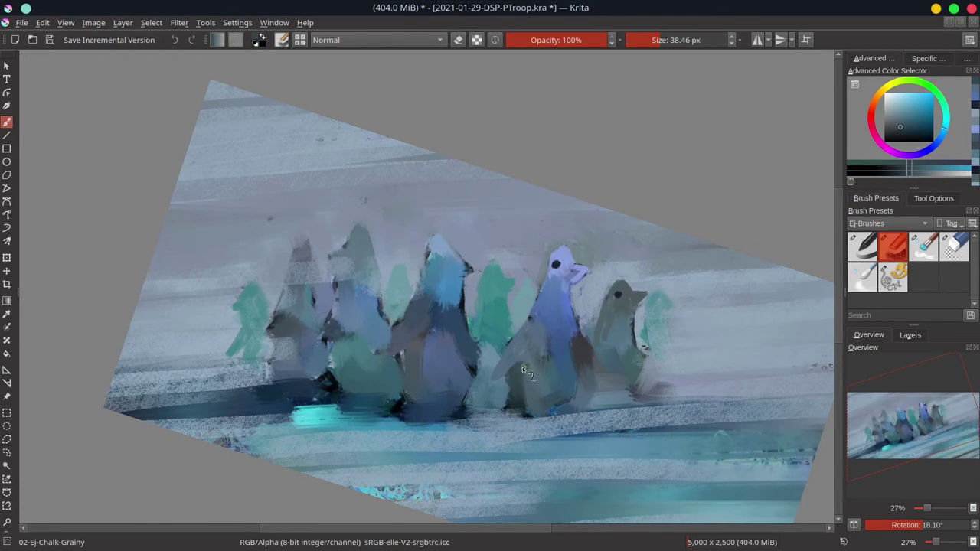
pyautogui.keyDown('ctrl'); pyautogui.click(513, 363); pyautogui.keyUp('ctrl')
pyautogui.keyDown('ctrl'); pyautogui.click(515, 358); pyautogui.keyUp('ctrl')
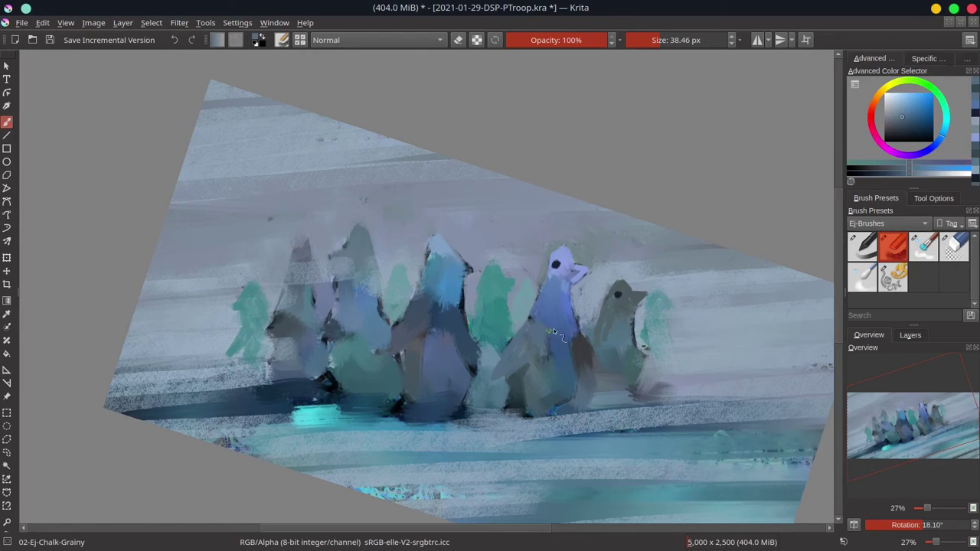
# Extend blue down the violet figure's belly and paint its dark lower body and first foot.
pyautogui.keyDown('ctrl'); pyautogui.click(552, 382); pyautogui.keyUp('ctrl')
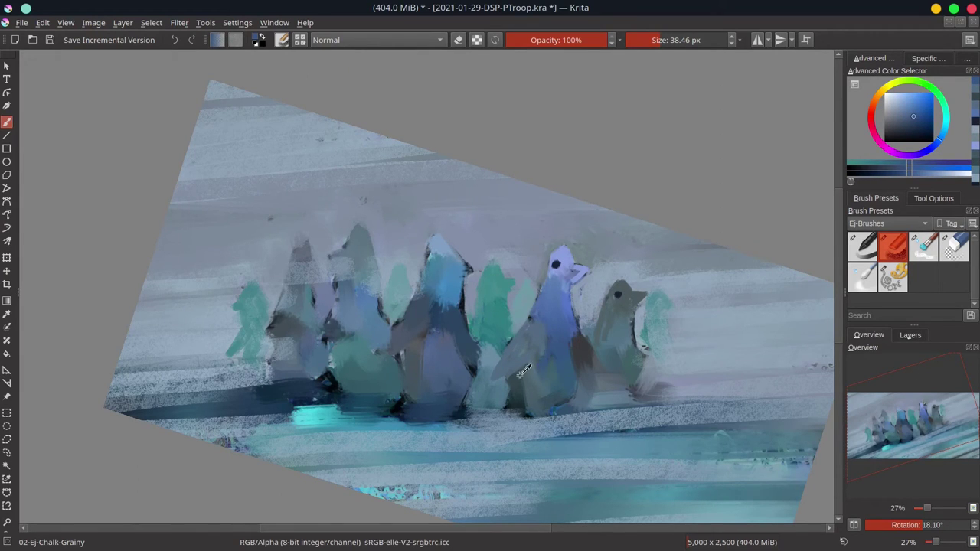
pyautogui.keyDown('ctrl'); pyautogui.click(521, 386); pyautogui.keyUp('ctrl')
pyautogui.moveTo(534, 395)
pyautogui.mouseDown()
pyautogui.moveTo(519, 406)
pyautogui.moveTo(536, 419)
pyautogui.mouseUp()
pyautogui.keyDown('ctrl'); pyautogui.click(513, 402); pyautogui.keyUp('ctrl')
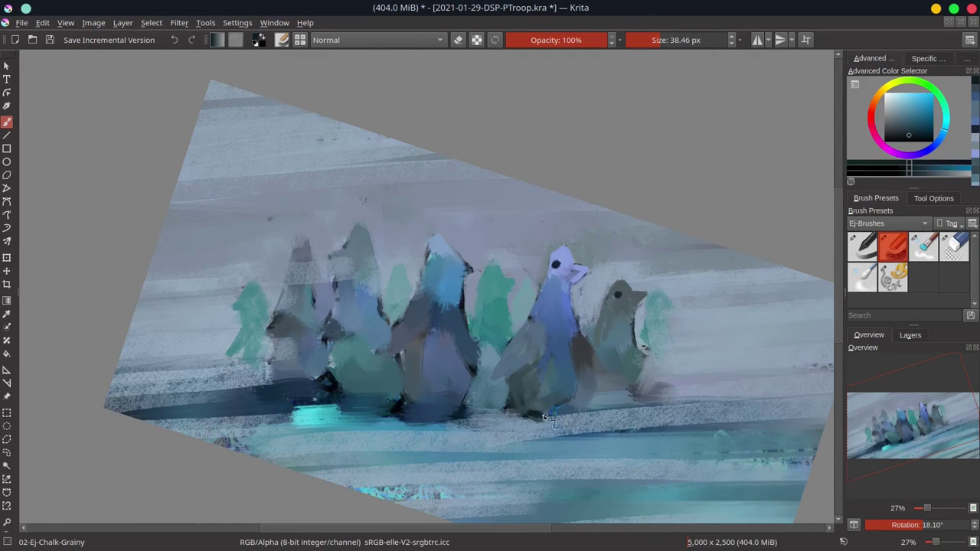
# Define the violet figure's far flipper in dark brown-grey and shape both dark feet with sampled tones.
pyautogui.keyDown('ctrl'); pyautogui.click(562, 396); pyautogui.keyUp('ctrl')
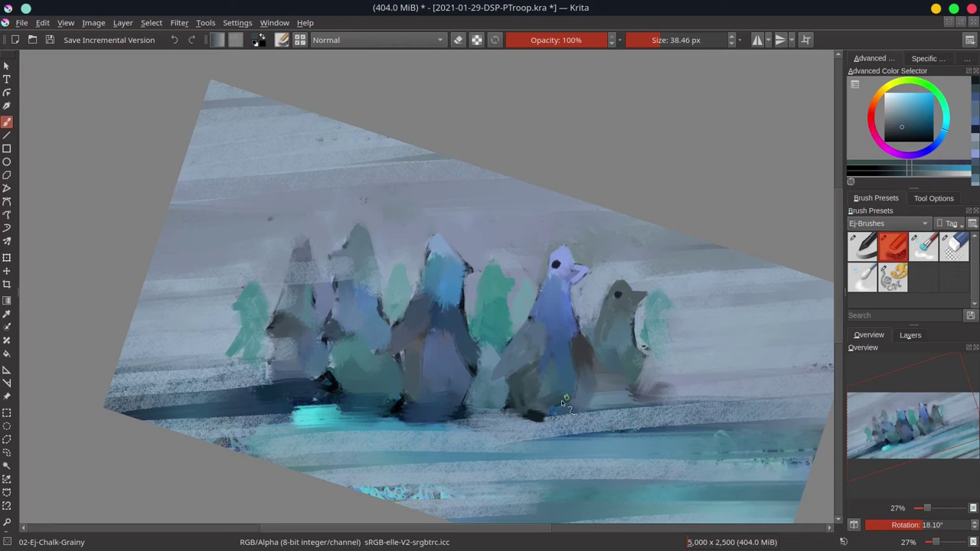
pyautogui.keyDown('ctrl'); pyautogui.click(585, 370); pyautogui.keyUp('ctrl')
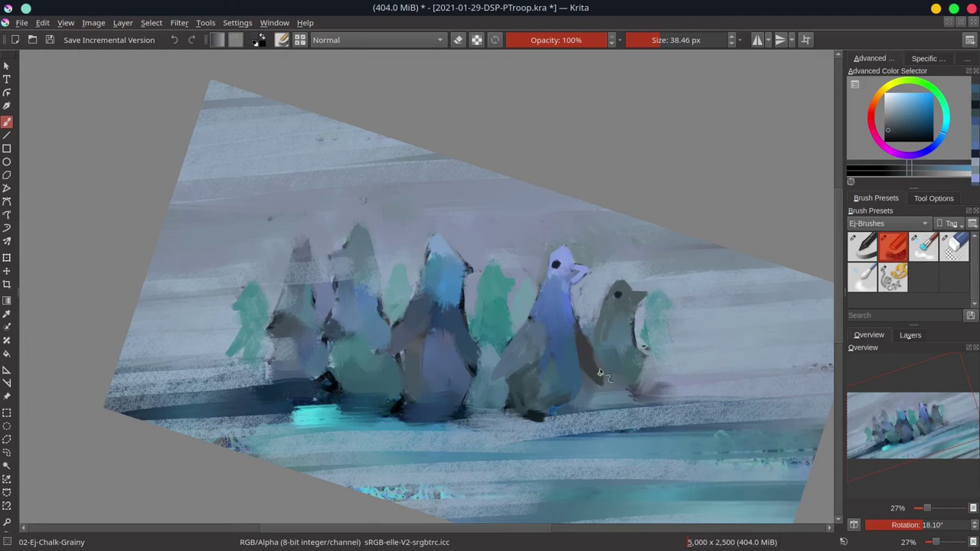
pyautogui.keyDown('ctrl'); pyautogui.click(565, 416); pyautogui.keyUp('ctrl')
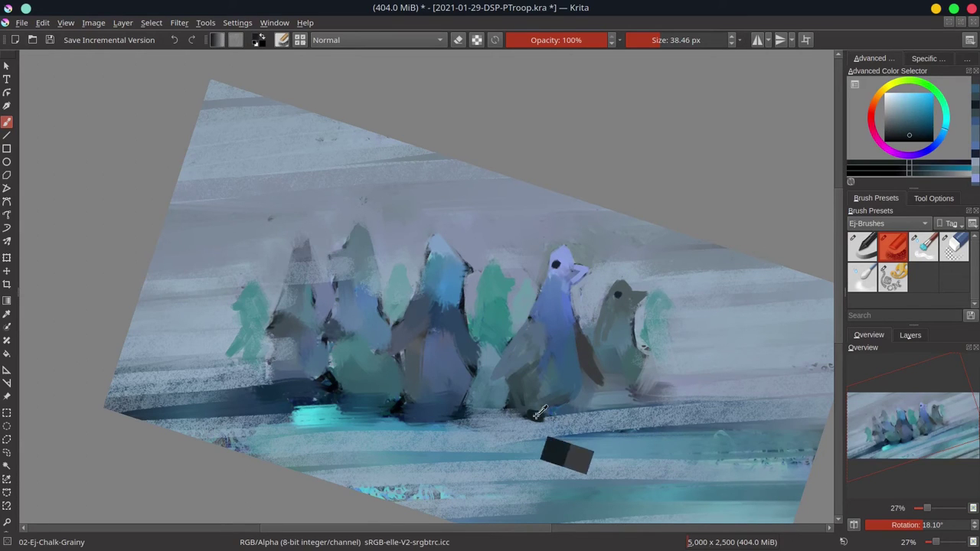
pyautogui.keyDown('ctrl'); pyautogui.click(575, 414); pyautogui.keyUp('ctrl')
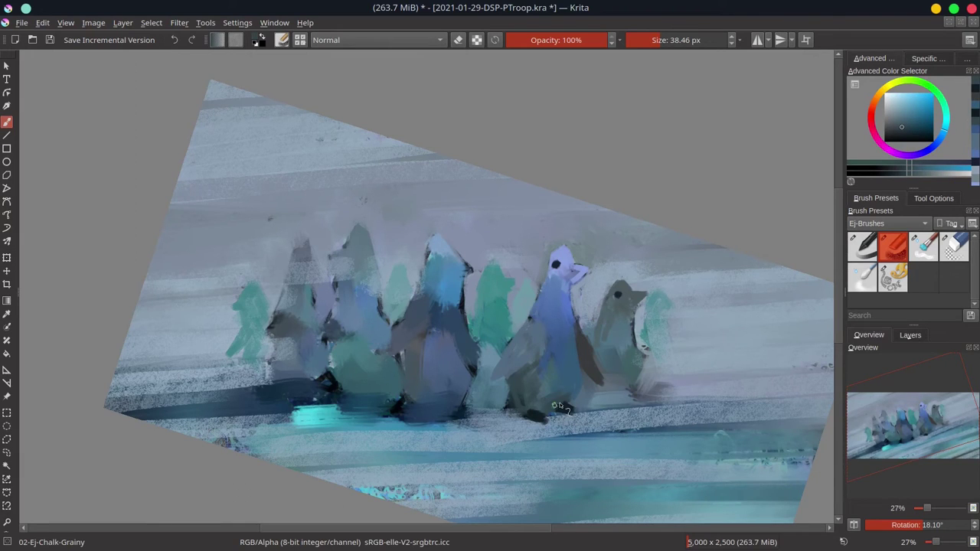
pyautogui.moveTo(532, 410); pyautogui.dragTo(544, 436)
pyautogui.hotkey('ctrl', 'z')
pyautogui.keyDown('ctrl'); pyautogui.click(512, 402); pyautogui.keyUp('ctrl')
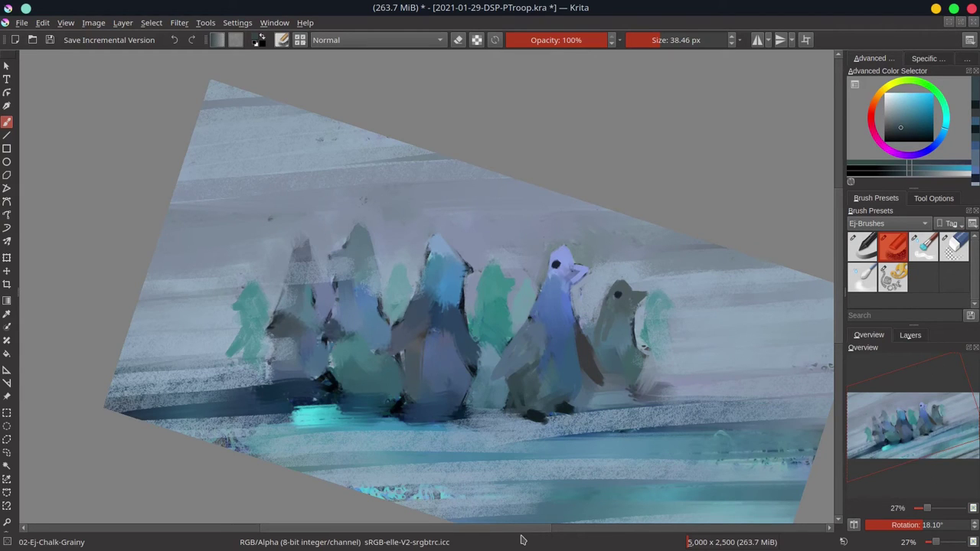
pyautogui.keyDown('ctrl'); pyautogui.click(539, 412); pyautogui.keyUp('ctrl')
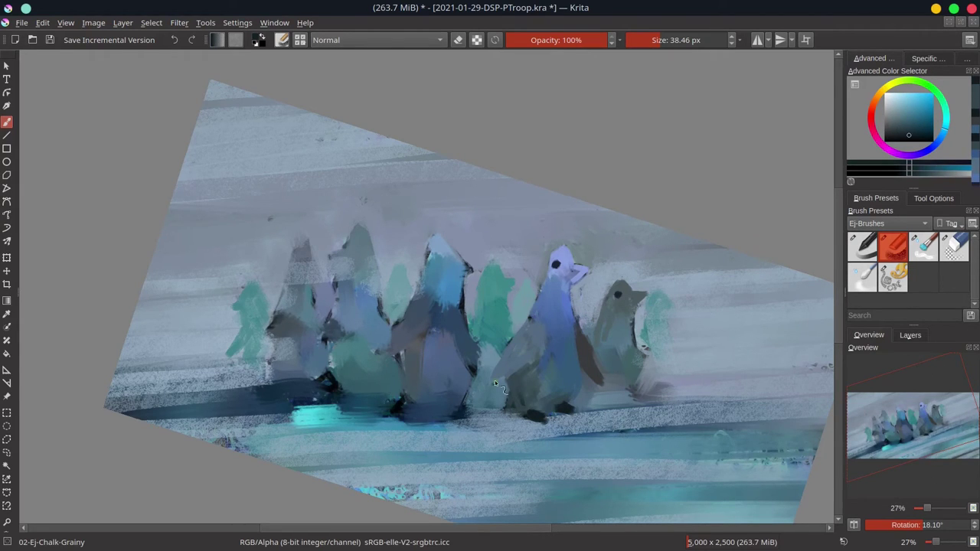
# Add a dark underside to the violet figure's near flipper and blend the flipper and belly with sampled greys and blues.
pyautogui.moveTo(528, 366)
pyautogui.mouseDown()
pyautogui.moveTo(493, 382)
pyautogui.moveTo(541, 357)
pyautogui.mouseUp()
pyautogui.keyDown('ctrl'); pyautogui.click(527, 339); pyautogui.keyUp('ctrl')
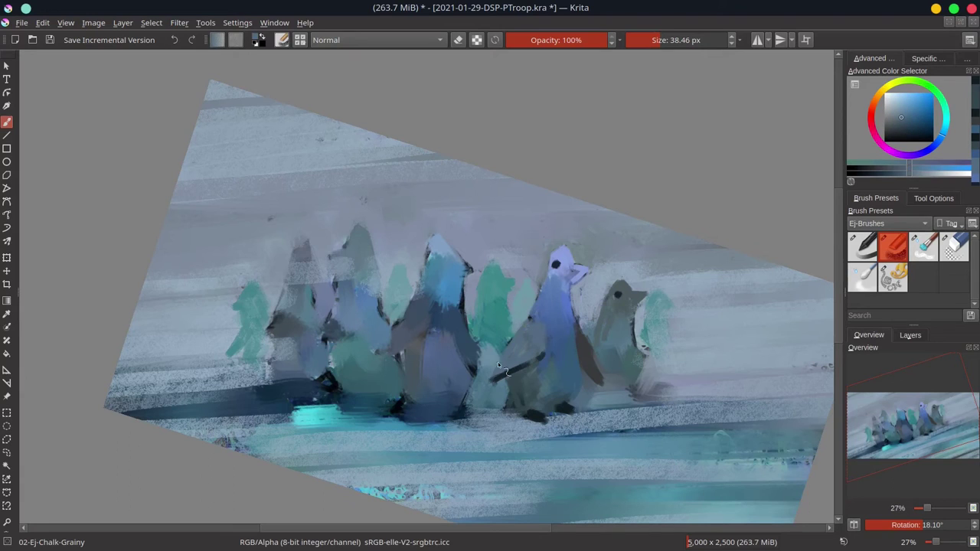
pyautogui.moveTo(591, 381); pyautogui.dragTo(568, 380)
pyautogui.keyDown('ctrl'); pyautogui.click(575, 347); pyautogui.keyUp('ctrl')
# Paint sampled background tones over the pale form between the violet and blue-headed figures, cleaning up their edges and the ground.
pyautogui.keyDown('ctrl'); pyautogui.click(512, 396); pyautogui.keyUp('ctrl')
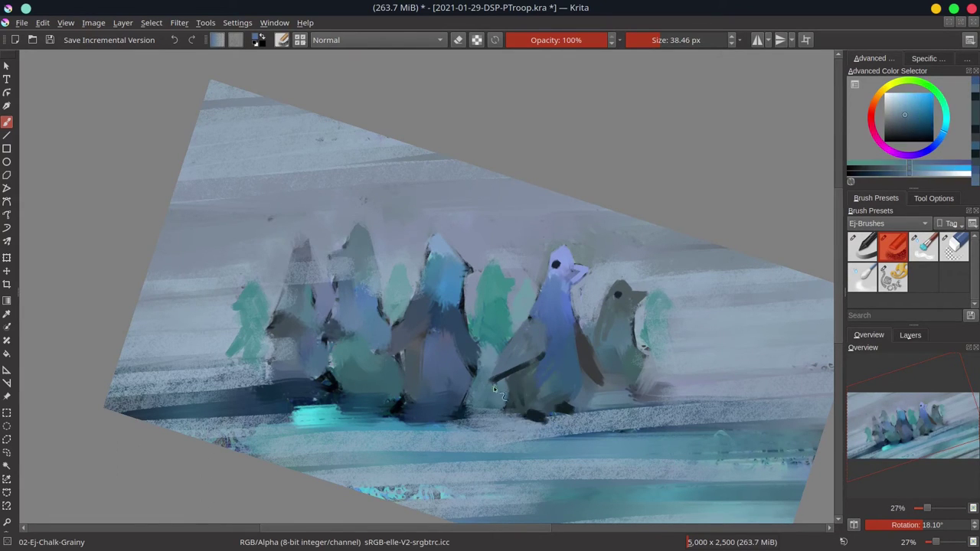
pyautogui.moveTo(509, 383); pyautogui.dragTo(475, 411)
pyautogui.keyDown('ctrl'); pyautogui.click(505, 426); pyautogui.keyUp('ctrl')
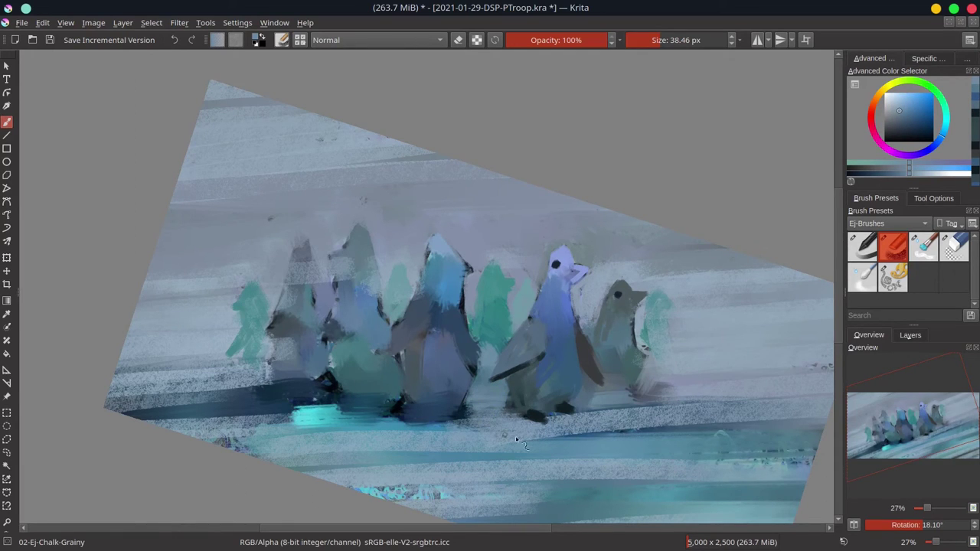
pyautogui.keyDown('ctrl'); pyautogui.click(486, 360); pyautogui.keyUp('ctrl')
pyautogui.moveTo(483, 352); pyautogui.dragTo(478, 343)
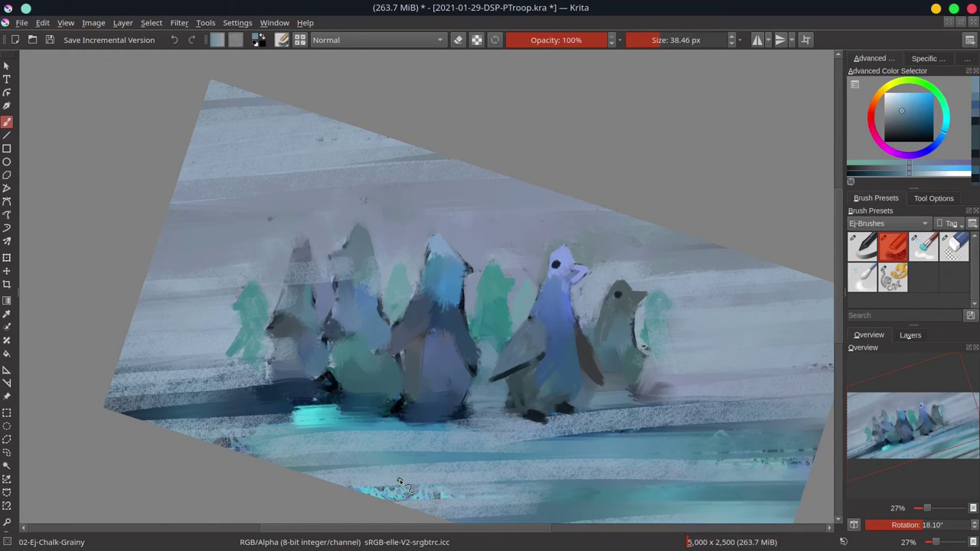
# Save the painting and mirror the canvas view horizontally.
pyautogui.hotkey('ctrl', 's')
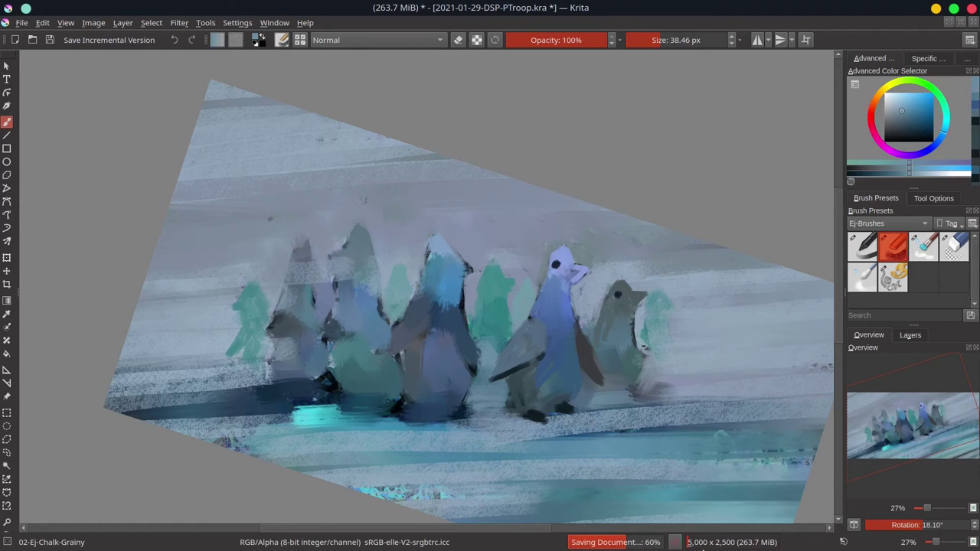
pyautogui.click(854, 525)
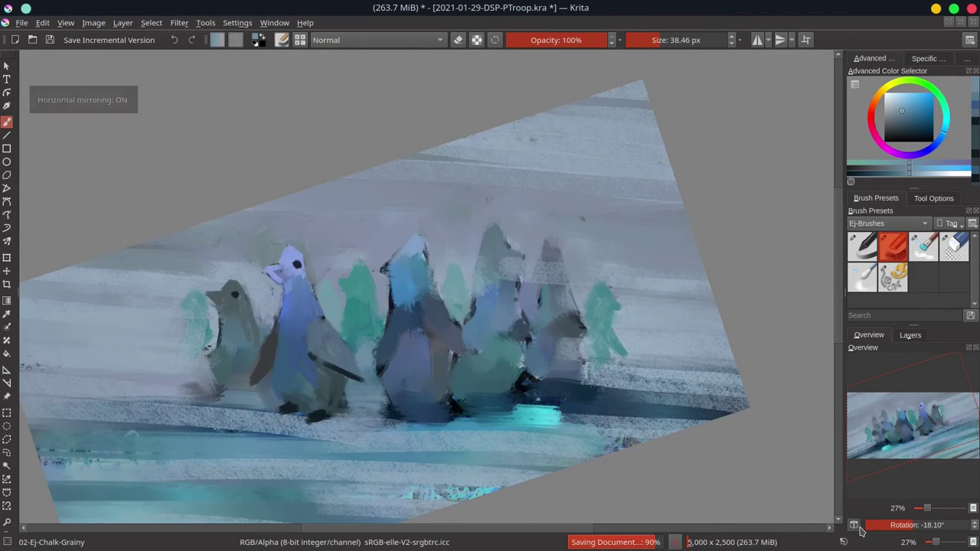
# Give the blue-headed figure a pointed beak and rounded crown, trimming the hood with sampled sky colour and repainting its neck in blue.
pyautogui.keyDown('ctrl'); pyautogui.click(408, 265); pyautogui.keyUp('ctrl')
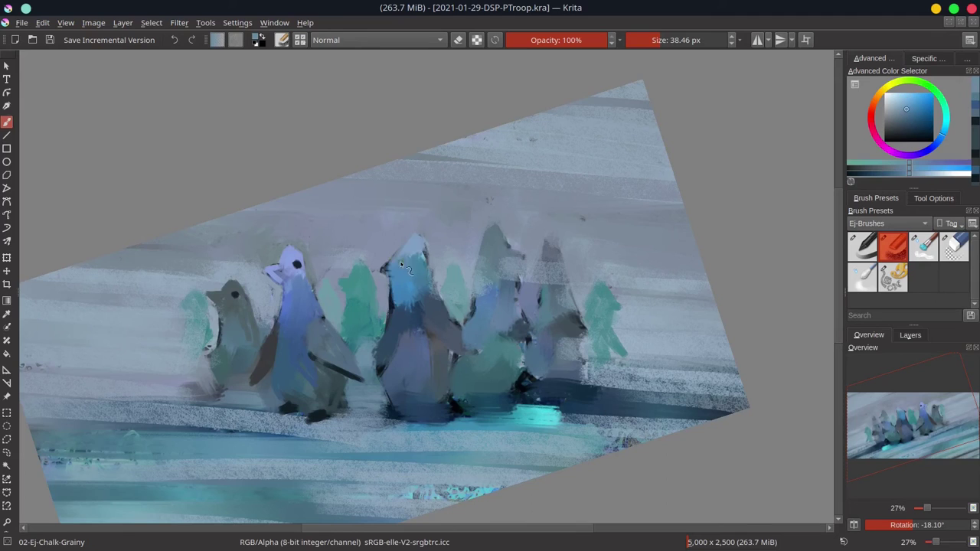
pyautogui.moveTo(396, 267); pyautogui.dragTo(382, 271)
pyautogui.keyDown('ctrl'); pyautogui.click(396, 270); pyautogui.keyUp('ctrl')
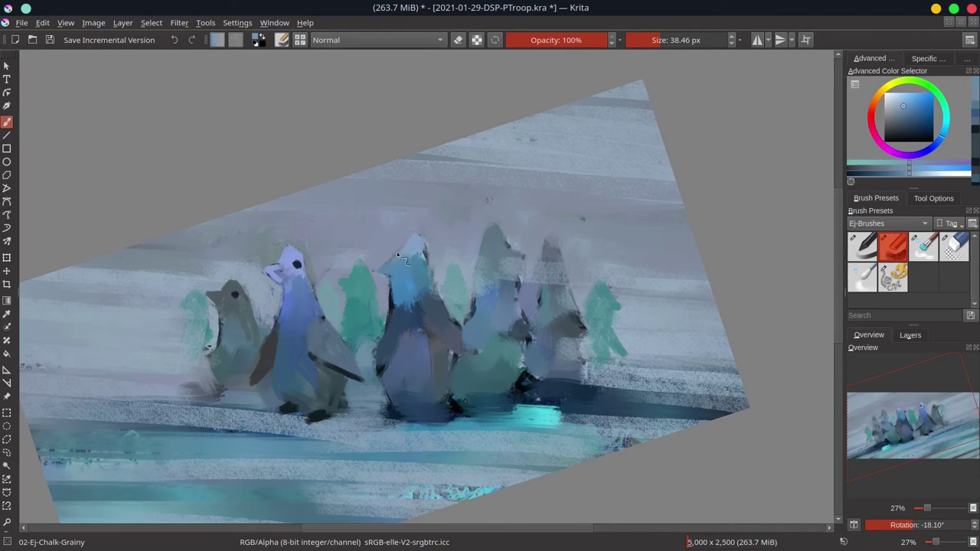
pyautogui.keyDown('ctrl'); pyautogui.click(433, 239); pyautogui.keyUp('ctrl')
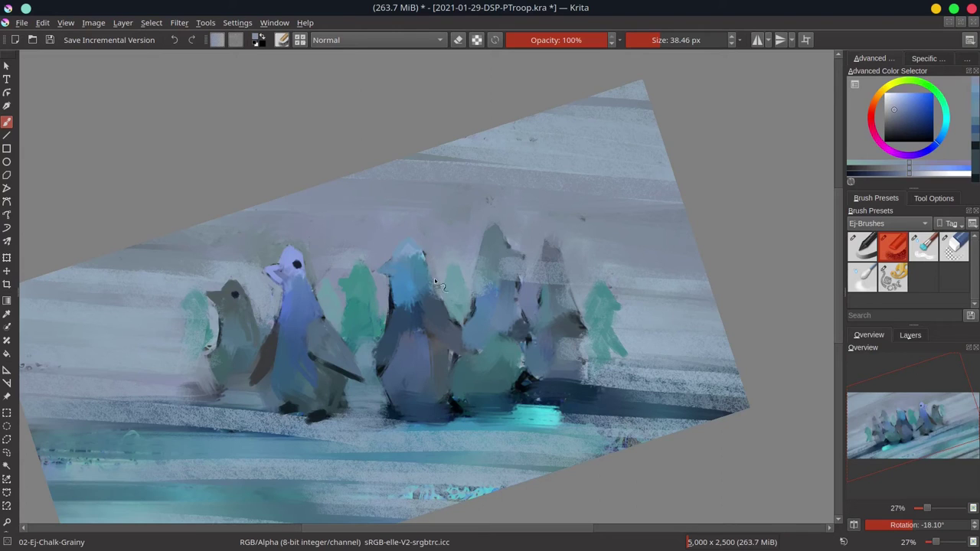
pyautogui.keyDown('ctrl'); pyautogui.click(406, 285); pyautogui.keyUp('ctrl')
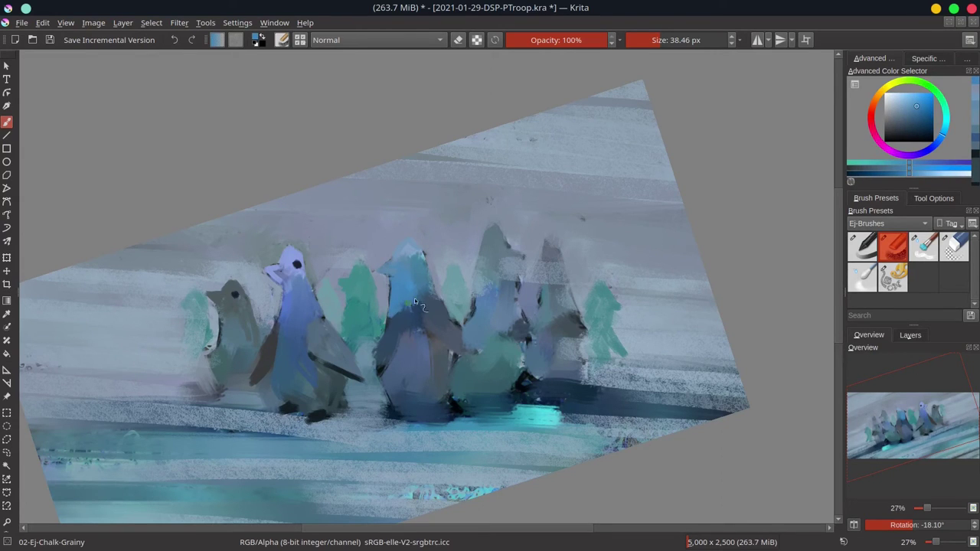
# Repaint the blue-headed figure's dark chest and paint a bright blue flipper along its side with the chalk brush at about 45 px.
pyautogui.keyDown('ctrl'); pyautogui.click(414, 303); pyautogui.keyUp('ctrl')
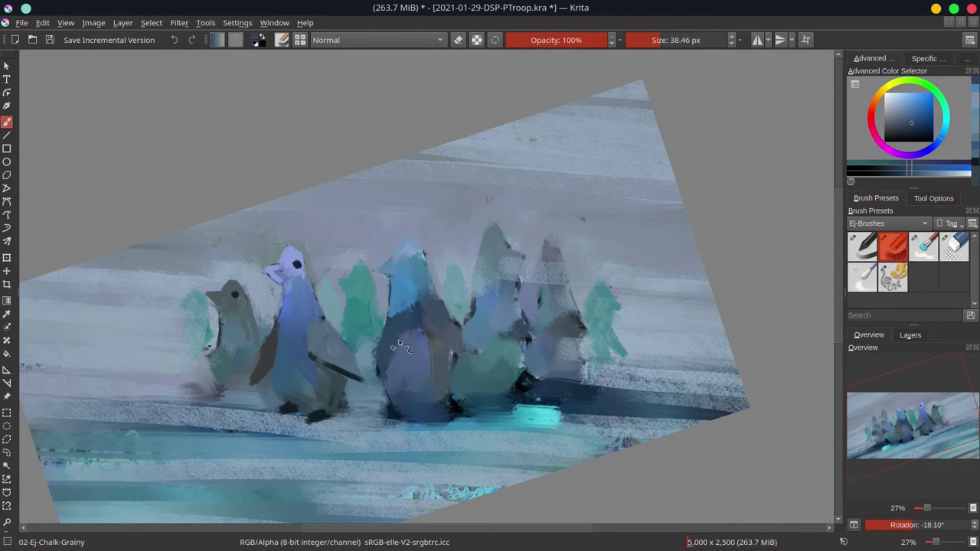
pyautogui.moveTo(399, 342); pyautogui.dragTo(393, 359)
pyautogui.keyDown('ctrl'); pyautogui.click(422, 313); pyautogui.keyUp('ctrl')
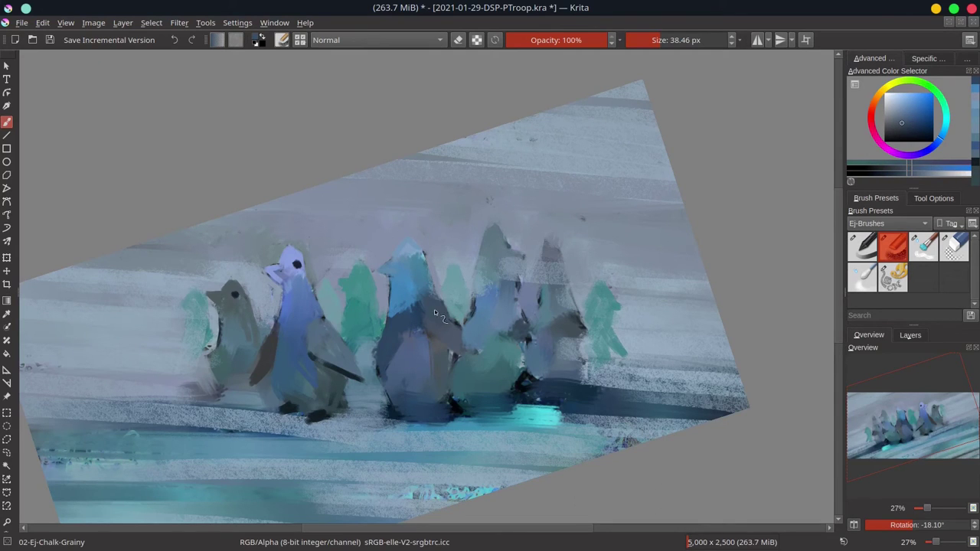
pyautogui.keyDown('ctrl'); pyautogui.click(410, 293); pyautogui.keyUp('ctrl')
pyautogui.moveTo(426, 315); pyautogui.dragTo(429, 316)
pyautogui.moveTo(426, 315)
pyautogui.mouseDown()
pyautogui.moveTo(459, 368)
pyautogui.moveTo(445, 314)
pyautogui.moveTo(469, 375)
pyautogui.moveTo(433, 313)
pyautogui.moveTo(435, 331)
pyautogui.moveTo(451, 340)
pyautogui.moveTo(447, 355)
pyautogui.moveTo(468, 354)
pyautogui.moveTo(452, 337)
pyautogui.mouseUp()
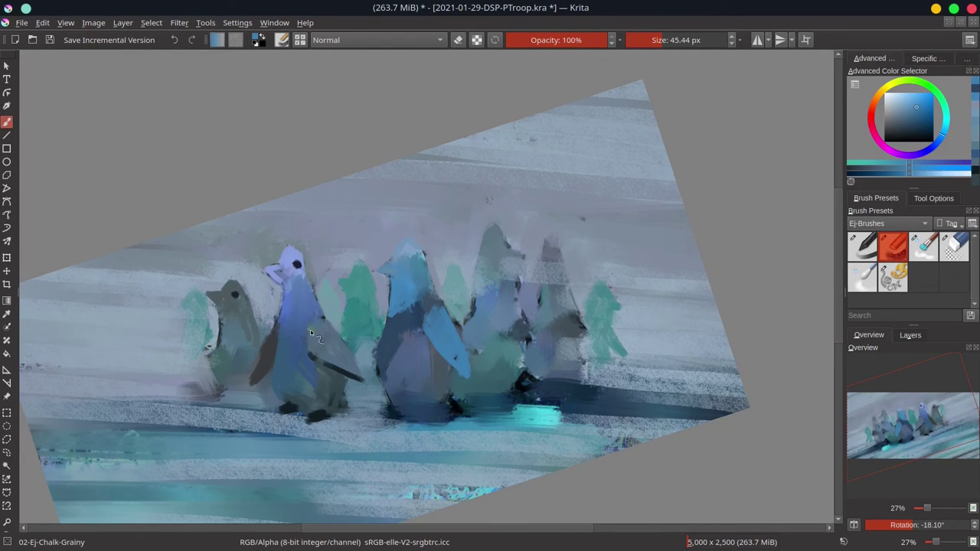
# Paint a bright blue flipper on the violet figure and clean up the blue-headed figure's neck and nape with sampled tones.
pyautogui.moveTo(312, 344); pyautogui.dragTo(324, 338)
pyautogui.moveTo(405, 346)
pyautogui.mouseDown()
pyautogui.moveTo(427, 326)
pyautogui.moveTo(428, 296)
pyautogui.mouseUp()
pyautogui.keyDown('ctrl'); pyautogui.click(435, 301); pyautogui.keyUp('ctrl')
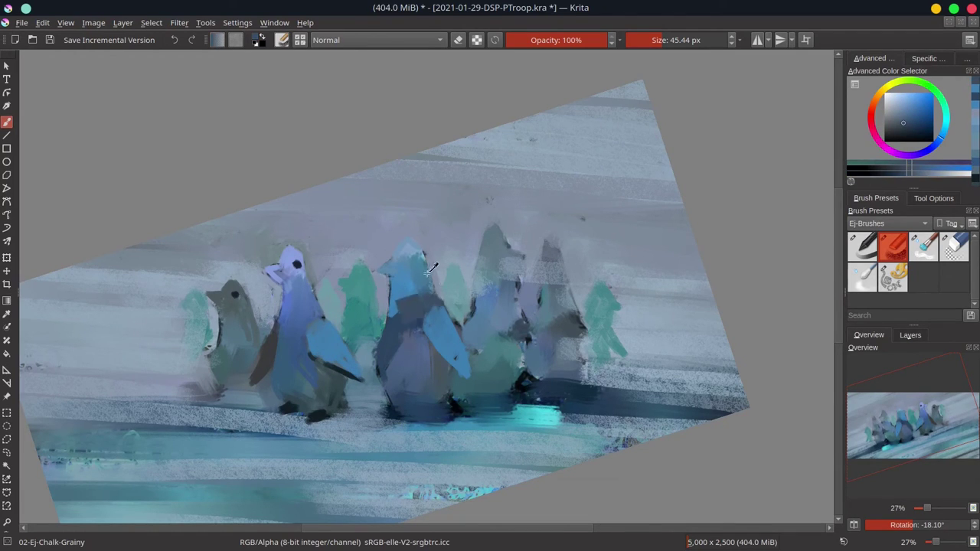
pyautogui.keyDown('ctrl'); pyautogui.click(428, 274); pyautogui.keyUp('ctrl')
pyautogui.moveTo(420, 259); pyautogui.dragTo(423, 254)
pyautogui.keyDown('ctrl'); pyautogui.click(434, 253); pyautogui.keyUp('ctrl')
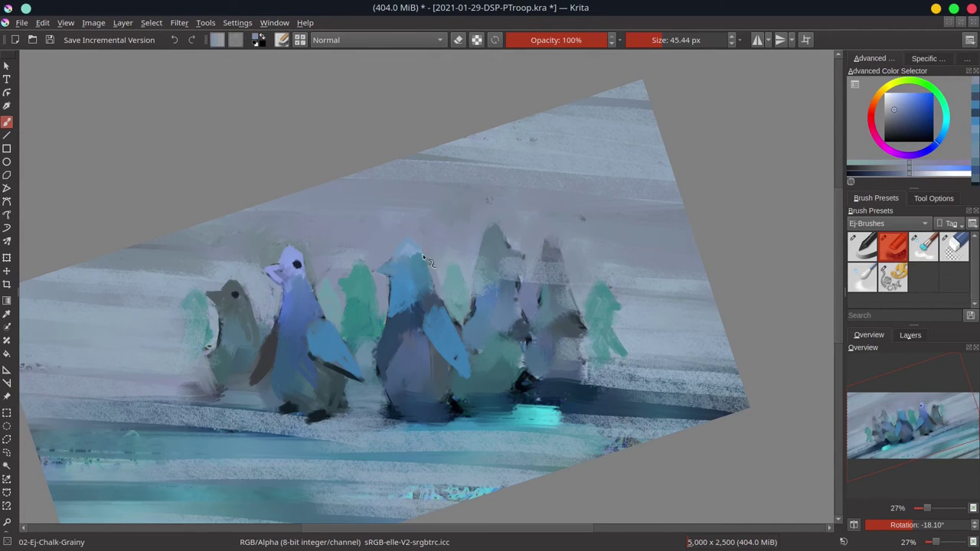
# Add a dark round eye to the blue-headed figure and widen its body's dark edge with sampled blue-grey.
pyautogui.keyDown('ctrl'); pyautogui.click(298, 264); pyautogui.keyUp('ctrl')
pyautogui.click(411, 259)
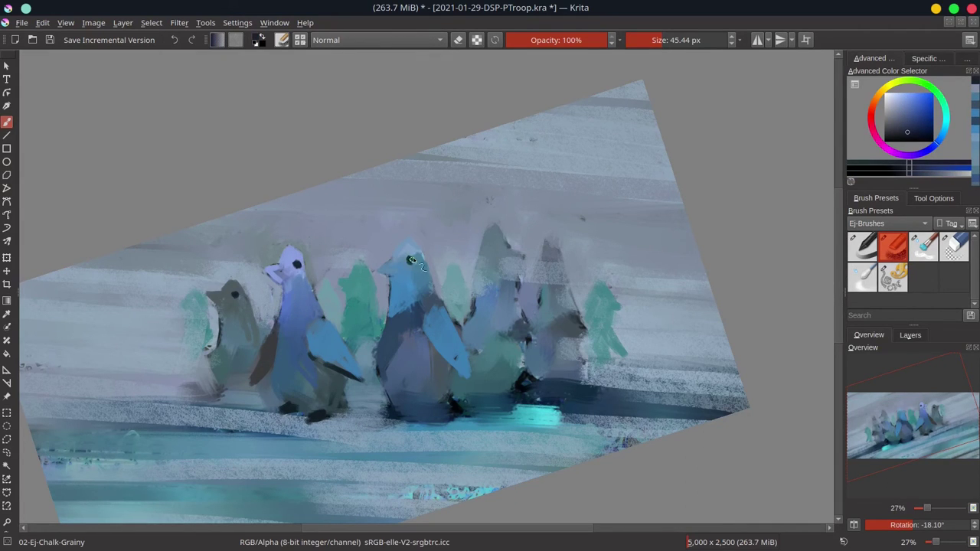
pyautogui.keyDown('ctrl'); pyautogui.click(393, 360); pyautogui.keyUp('ctrl')
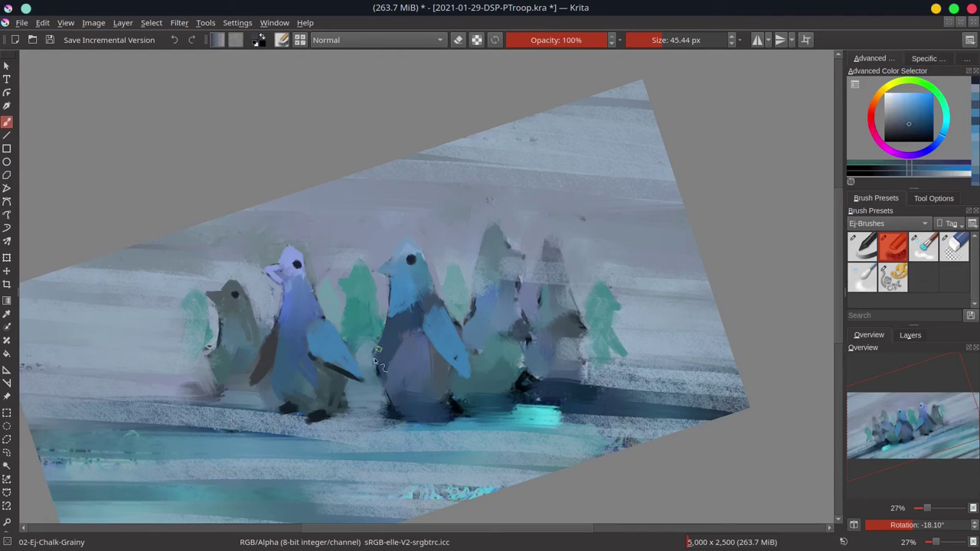
pyautogui.moveTo(381, 348); pyautogui.dragTo(376, 374)
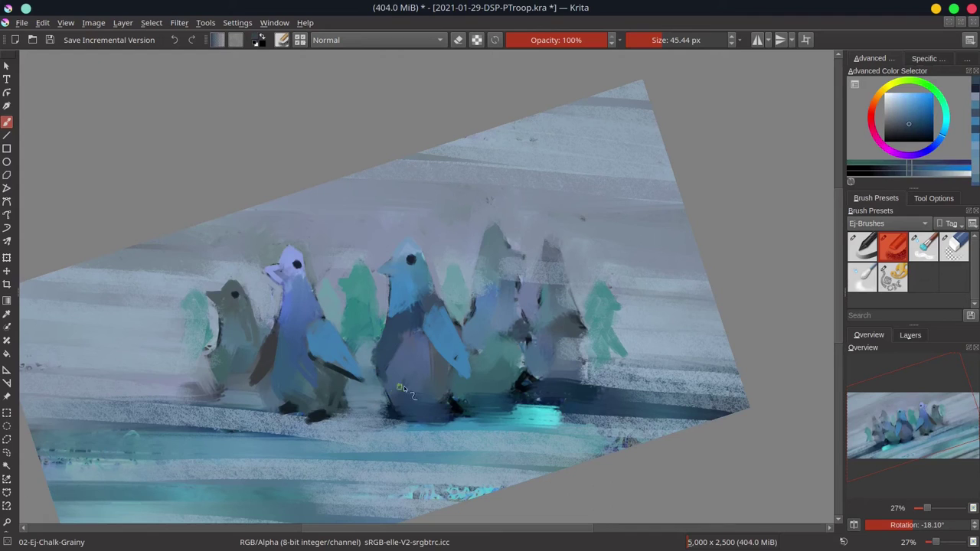
# Retouch the ground beneath the blue-headed figure and paint its two dark feet with the chalk brush at about 64 px.
pyautogui.keyDown('ctrl'); pyautogui.click(464, 380); pyautogui.keyUp('ctrl')
pyautogui.keyDown('ctrl'); pyautogui.click(452, 438); pyautogui.keyUp('ctrl')
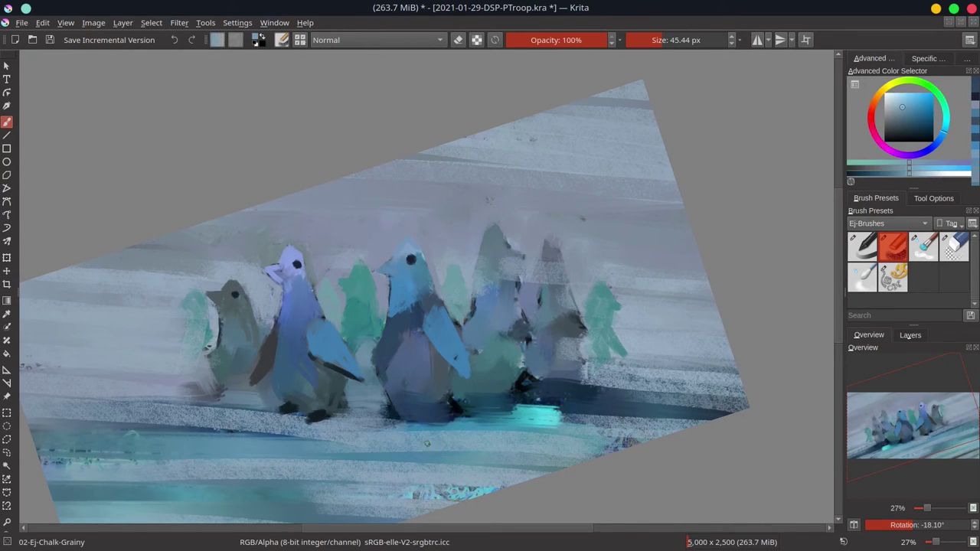
pyautogui.keyDown('ctrl'); pyautogui.click(431, 443); pyautogui.keyUp('ctrl')
pyautogui.moveTo(406, 439); pyautogui.dragTo(415, 439)
pyautogui.keyDown('ctrl'); pyautogui.click(403, 418); pyautogui.keyUp('ctrl')
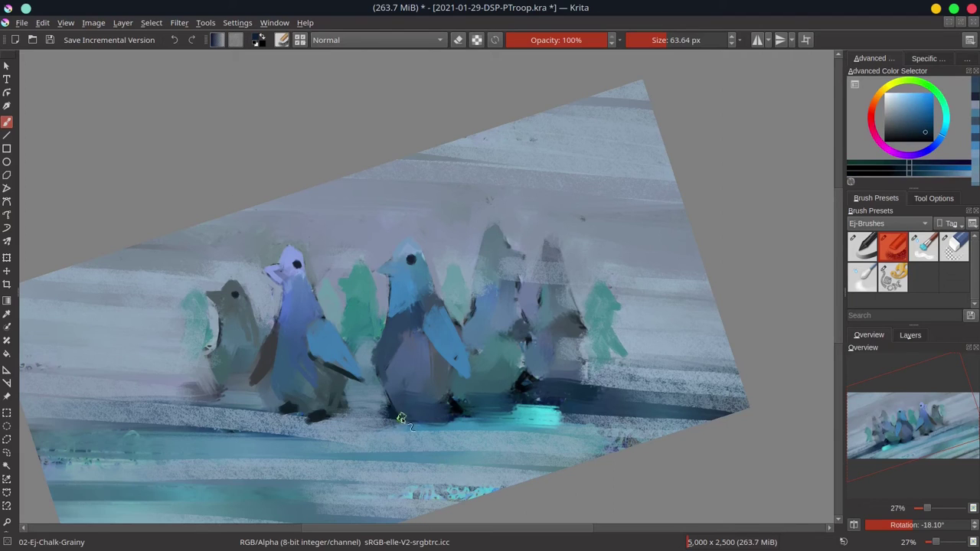
pyautogui.keyDown('ctrl'); pyautogui.click(392, 416); pyautogui.keyUp('ctrl')
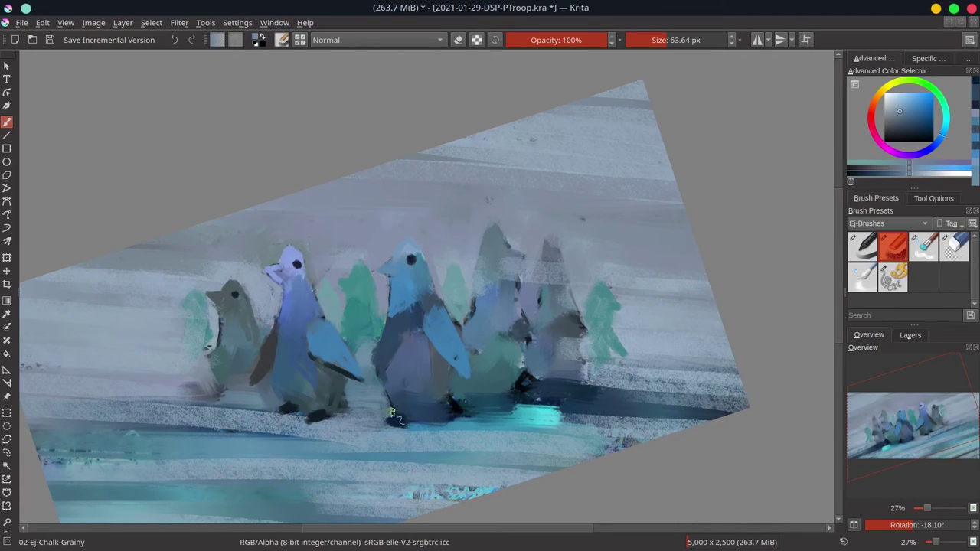
pyautogui.keyDown('ctrl'); pyautogui.click(433, 419); pyautogui.keyUp('ctrl')
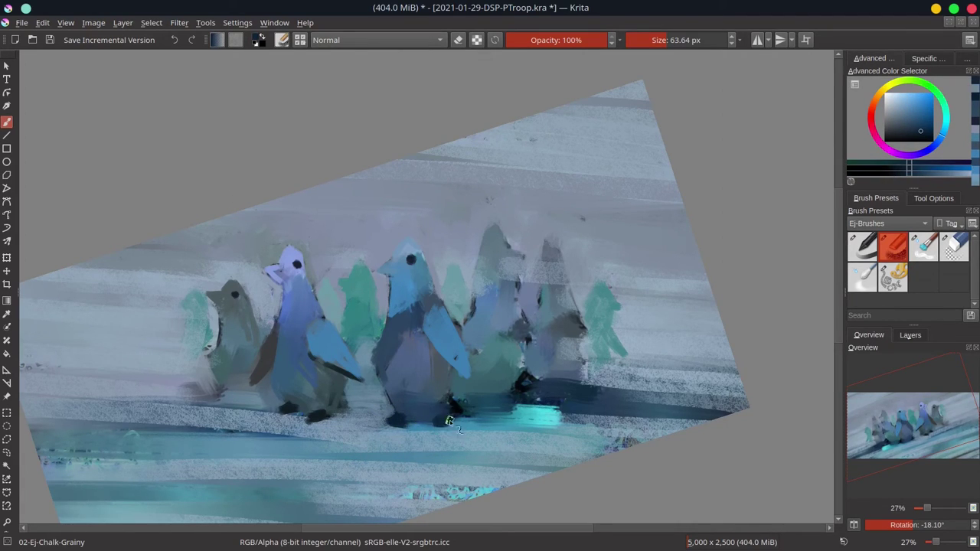
# Round out the blue-headed figure's lower flank with sampled grey and paint a dark tail down to its foot.
pyautogui.keyDown('ctrl'); pyautogui.click(449, 386); pyautogui.keyUp('ctrl')
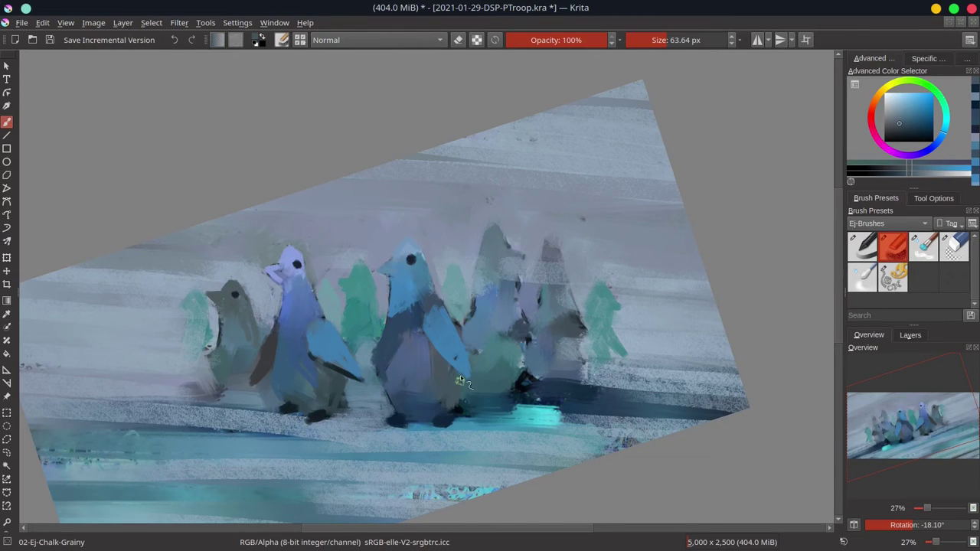
pyautogui.keyDown('ctrl'); pyautogui.click(445, 414); pyautogui.keyUp('ctrl')
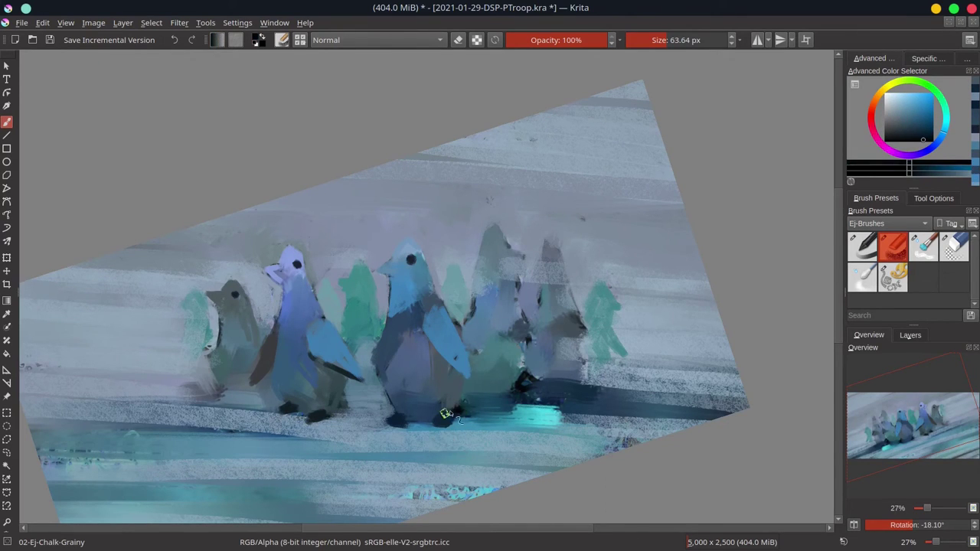
pyautogui.moveTo(448, 417)
pyautogui.mouseDown()
pyautogui.moveTo(465, 383)
pyautogui.moveTo(453, 420)
pyautogui.mouseUp()
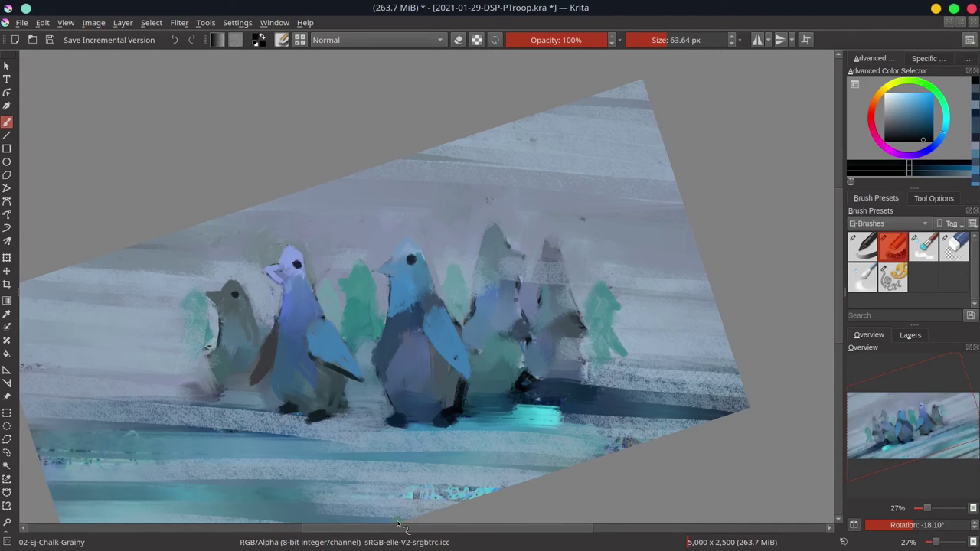
# Repaint the tall green-headed figure beside the blue-headed one with sampled tones, shaping its beak, blue chest and rounded green belly.
pyautogui.keyDown('ctrl'); pyautogui.click(463, 307); pyautogui.keyUp('ctrl')
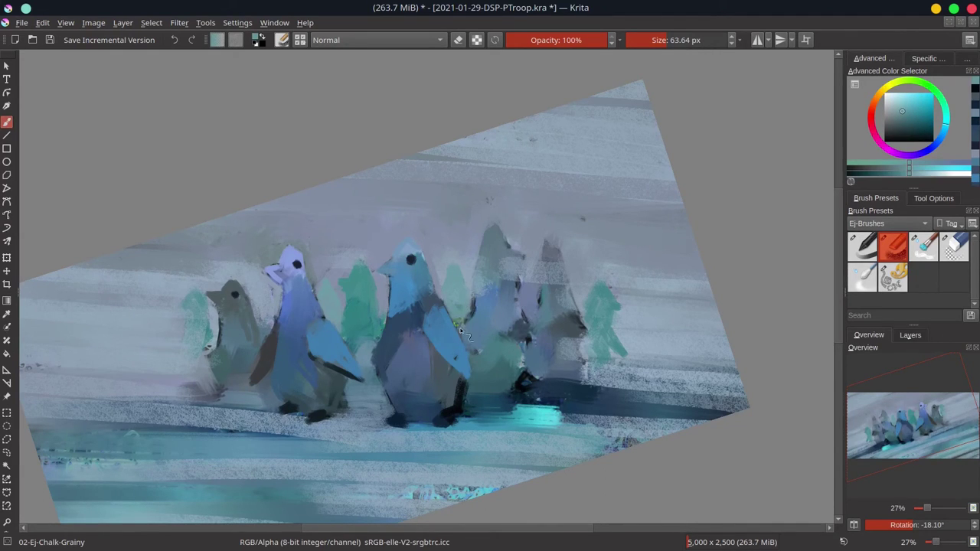
pyautogui.keyDown('ctrl'); pyautogui.click(467, 331); pyautogui.keyUp('ctrl')
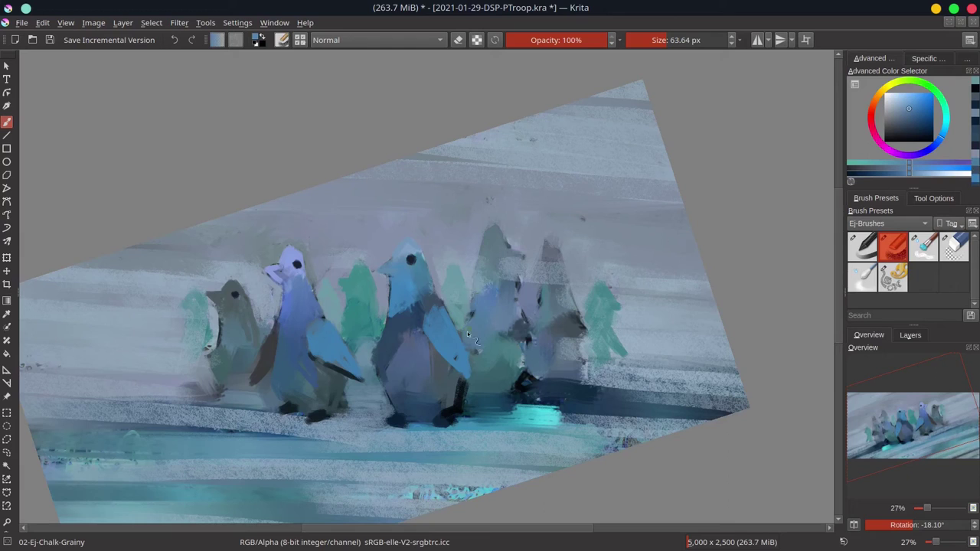
pyautogui.keyDown('ctrl'); pyautogui.click(498, 266); pyautogui.keyUp('ctrl')
pyautogui.moveTo(485, 251); pyautogui.dragTo(481, 286)
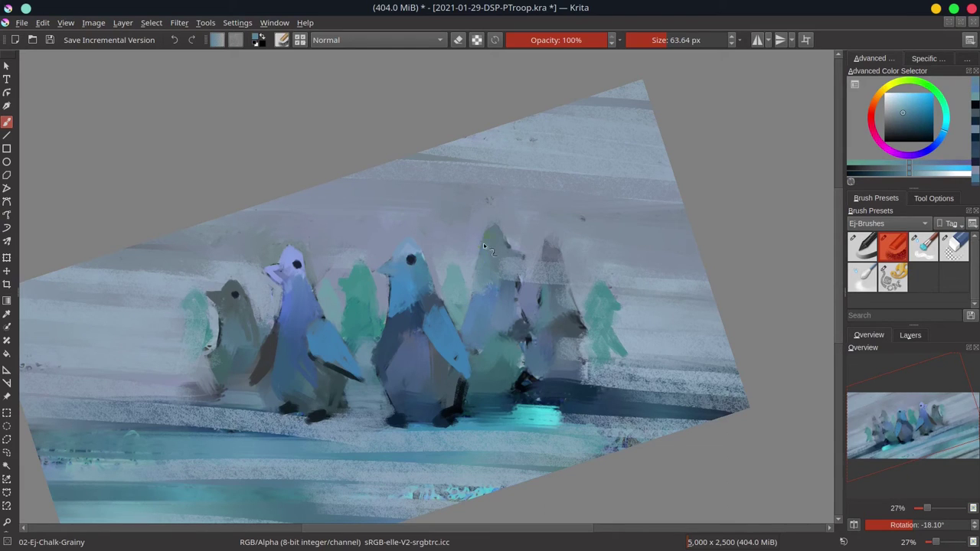
pyautogui.moveTo(515, 255)
pyautogui.mouseDown()
pyautogui.moveTo(513, 358)
pyautogui.moveTo(526, 374)
pyautogui.moveTo(523, 359)
pyautogui.mouseUp()
pyautogui.keyDown('ctrl'); pyautogui.click(521, 249); pyautogui.keyUp('ctrl')
pyautogui.keyDown('ctrl'); pyautogui.click(507, 287); pyautogui.keyUp('ctrl')
pyautogui.keyDown('ctrl'); pyautogui.click(508, 340); pyautogui.keyUp('ctrl')
pyautogui.moveTo(510, 393)
pyautogui.mouseDown()
pyautogui.moveTo(474, 396)
pyautogui.moveTo(514, 384)
pyautogui.moveTo(508, 396)
pyautogui.moveTo(522, 374)
pyautogui.moveTo(498, 418)
pyautogui.mouseUp()
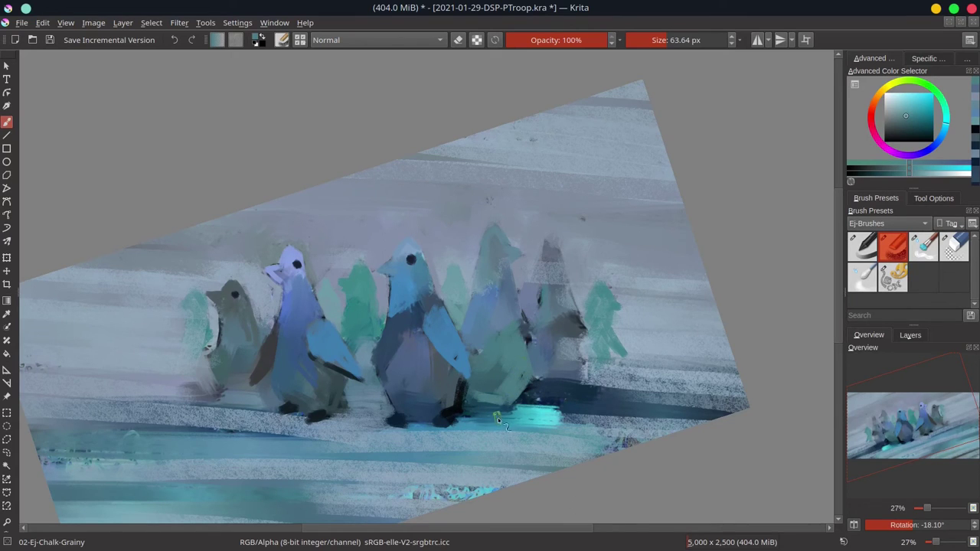
# Retouch the blue-headed figure's flipper and paint dark feet under the green-bellied figure, trimming the turquoise ground highlight.
pyautogui.keyDown('ctrl'); pyautogui.click(462, 364); pyautogui.keyUp('ctrl')
pyautogui.moveTo(462, 356); pyautogui.dragTo(468, 375)
pyautogui.keyDown('ctrl'); pyautogui.click(452, 417); pyautogui.keyUp('ctrl')
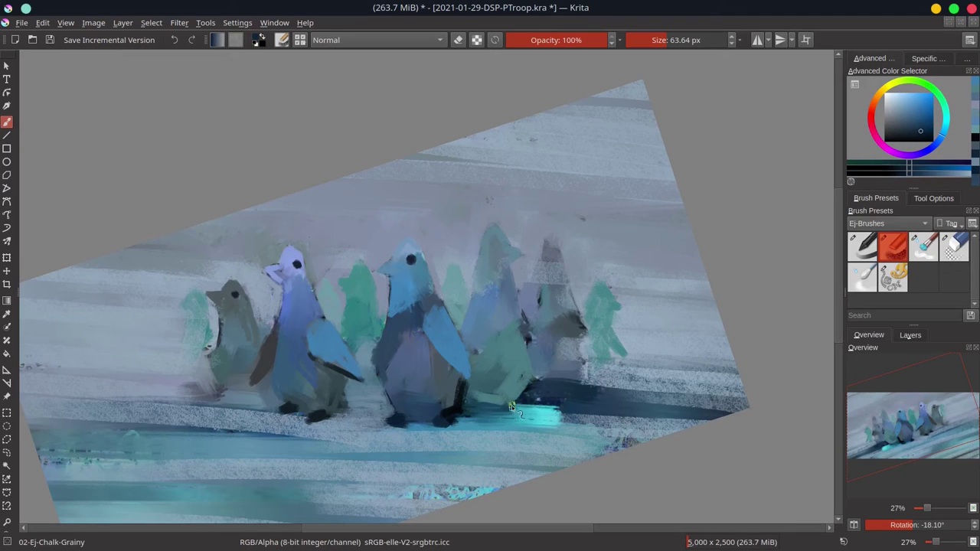
pyautogui.moveTo(476, 410)
pyautogui.mouseDown()
pyautogui.moveTo(525, 407)
pyautogui.moveTo(568, 433)
pyautogui.mouseUp()
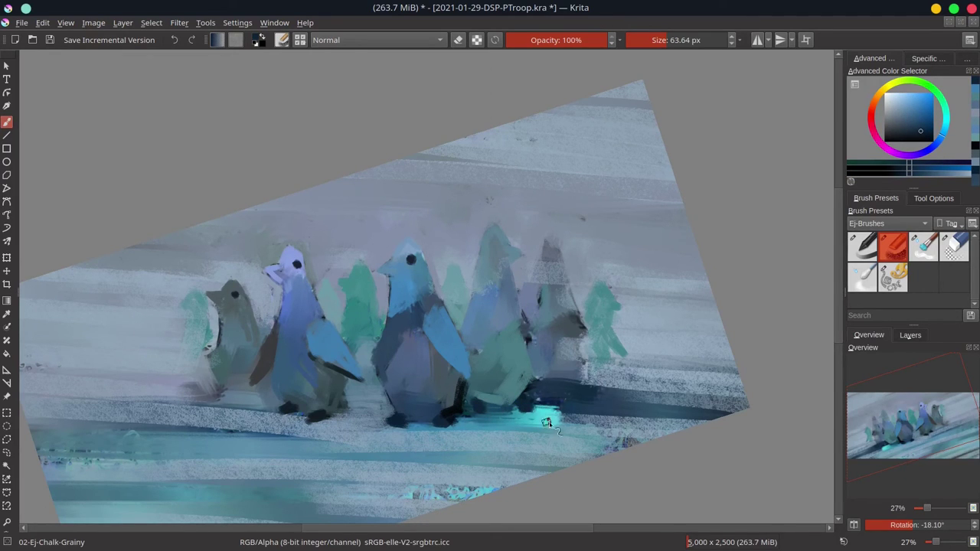
# Round out the grey figure's body and give it a beak and smoother neck with sampled greys, using a brush of about 40 px.
pyautogui.moveTo(617, 398)
pyautogui.mouseDown()
pyautogui.moveTo(654, 381)
pyautogui.moveTo(585, 361)
pyautogui.moveTo(532, 386)
pyautogui.moveTo(580, 366)
pyautogui.moveTo(564, 366)
pyautogui.moveTo(573, 344)
pyautogui.moveTo(561, 352)
pyautogui.moveTo(583, 330)
pyautogui.moveTo(587, 337)
pyautogui.moveTo(560, 352)
pyautogui.mouseUp()
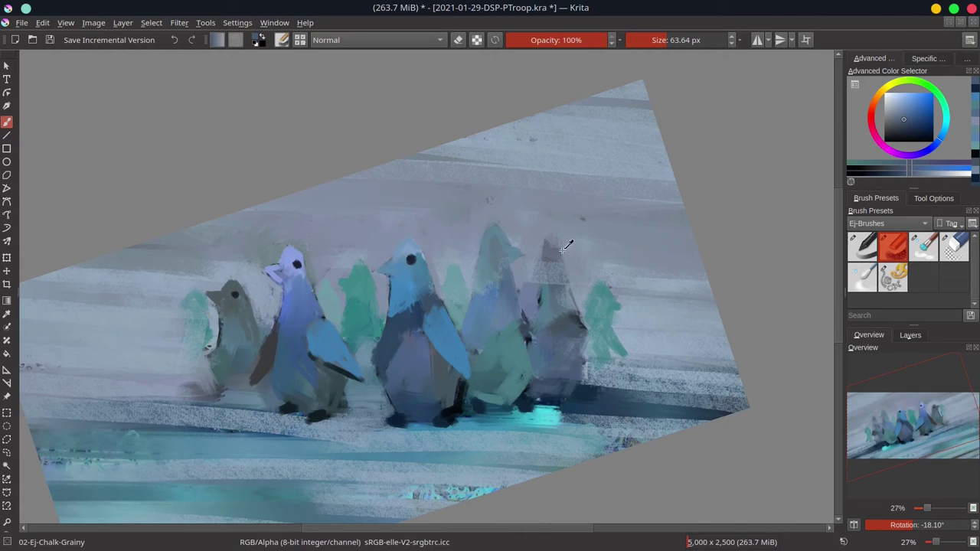
pyautogui.keyDown('ctrl'); pyautogui.click(532, 292); pyautogui.keyUp('ctrl')
pyautogui.moveTo(553, 270)
pyautogui.mouseDown()
pyautogui.moveTo(542, 269)
pyautogui.moveTo(571, 267)
pyautogui.moveTo(567, 256)
pyautogui.mouseUp()
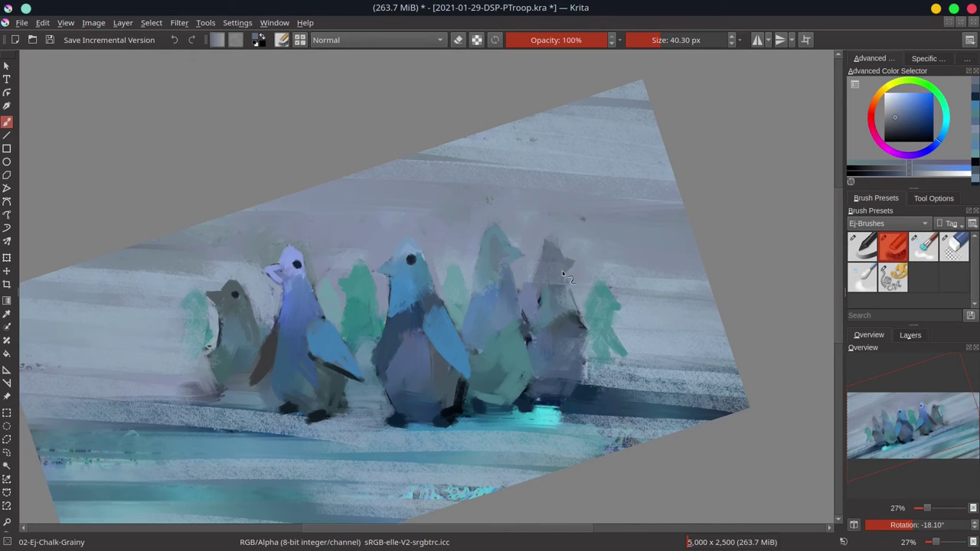
pyautogui.moveTo(573, 260); pyautogui.dragTo(572, 308)
pyautogui.keyDown('ctrl'); pyautogui.click(580, 290); pyautogui.keyUp('ctrl')
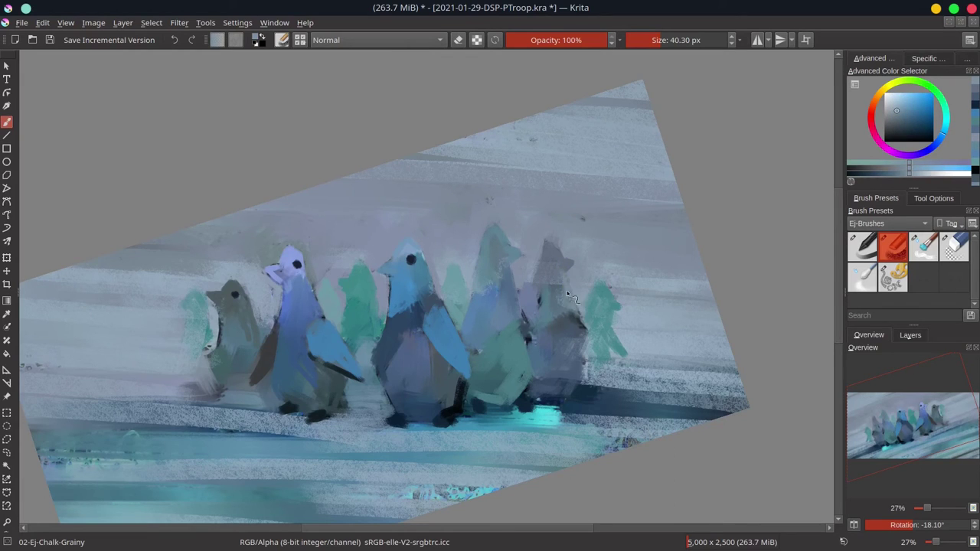
pyautogui.keyDown('ctrl'); pyautogui.click(552, 287); pyautogui.keyUp('ctrl')
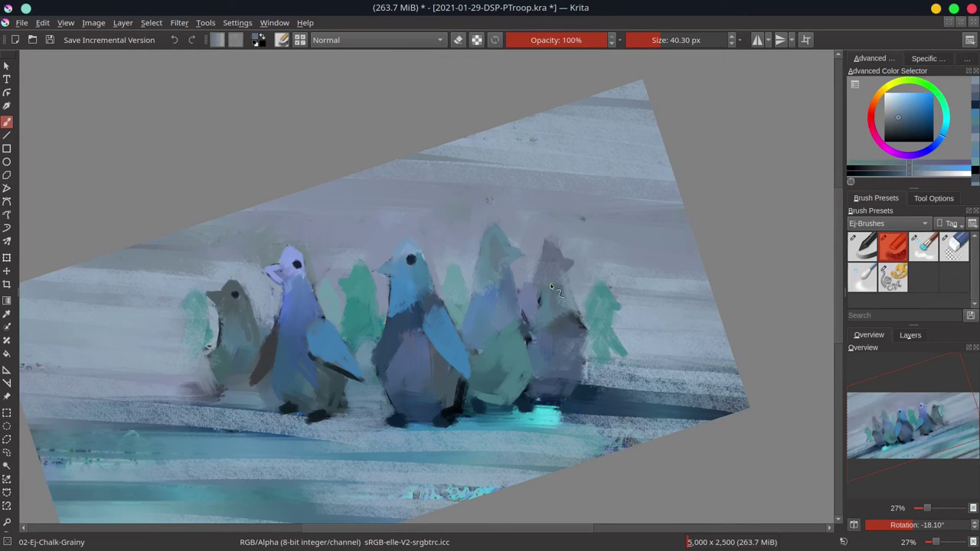
# Add dark eyes to the grey and green-headed figures and retouch the green belly's edge with its sampled colour.
pyautogui.keyDown('ctrl'); pyautogui.click(427, 265); pyautogui.keyUp('ctrl')
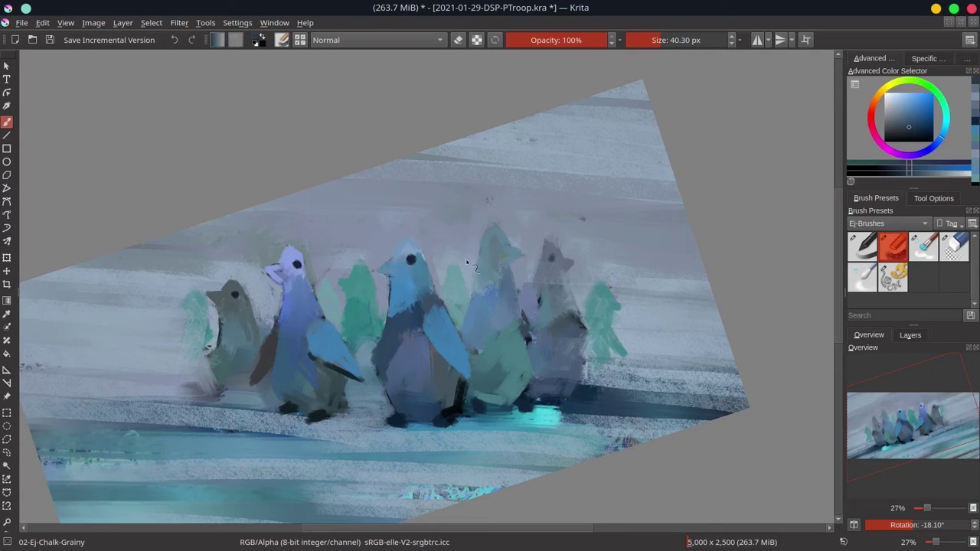
pyautogui.click(537, 295)
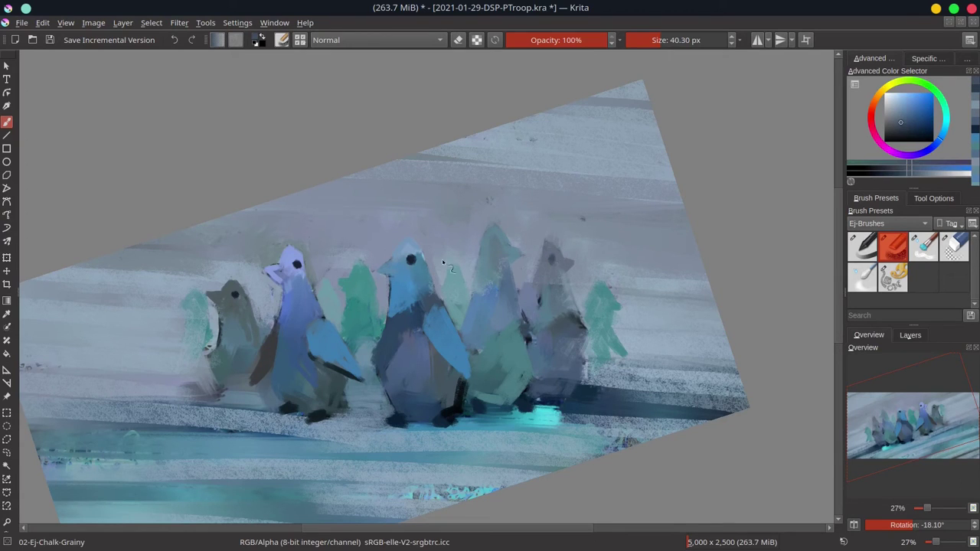
pyautogui.keyDown('ctrl'); pyautogui.click(426, 260); pyautogui.keyUp('ctrl')
pyautogui.keyDown('ctrl'); pyautogui.click(494, 250); pyautogui.keyUp('ctrl')
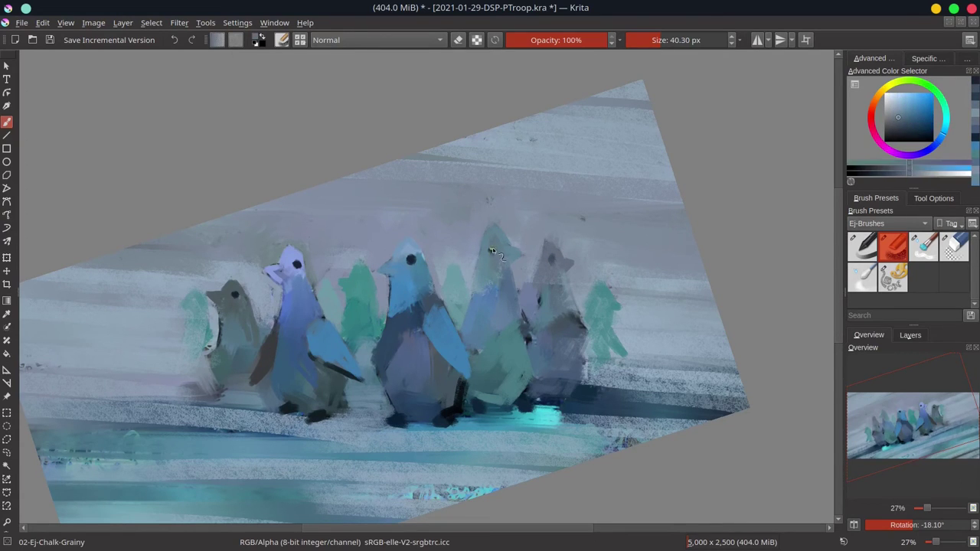
pyautogui.keyDown('ctrl'); pyautogui.click(395, 288); pyautogui.keyUp('ctrl')
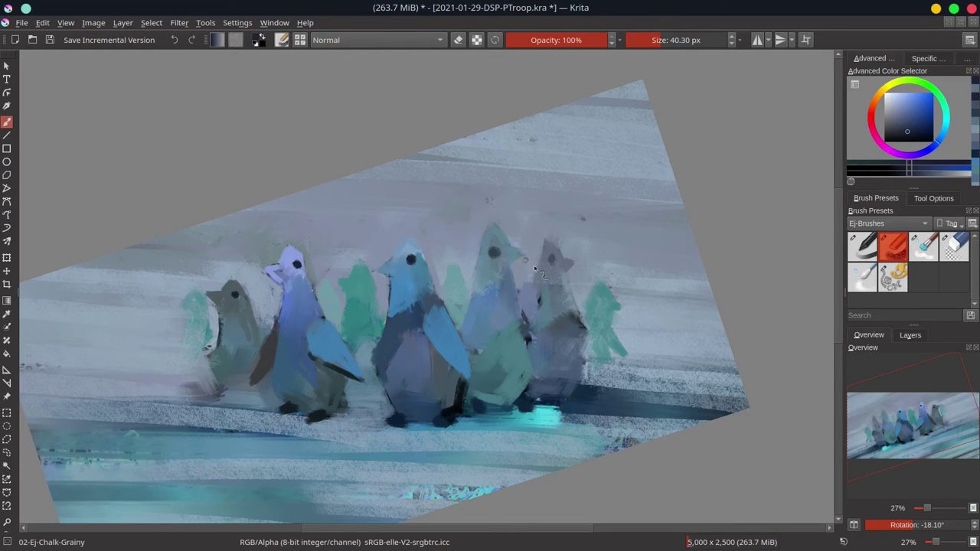
pyautogui.keyDown('ctrl'); pyautogui.click(525, 337); pyautogui.keyUp('ctrl')
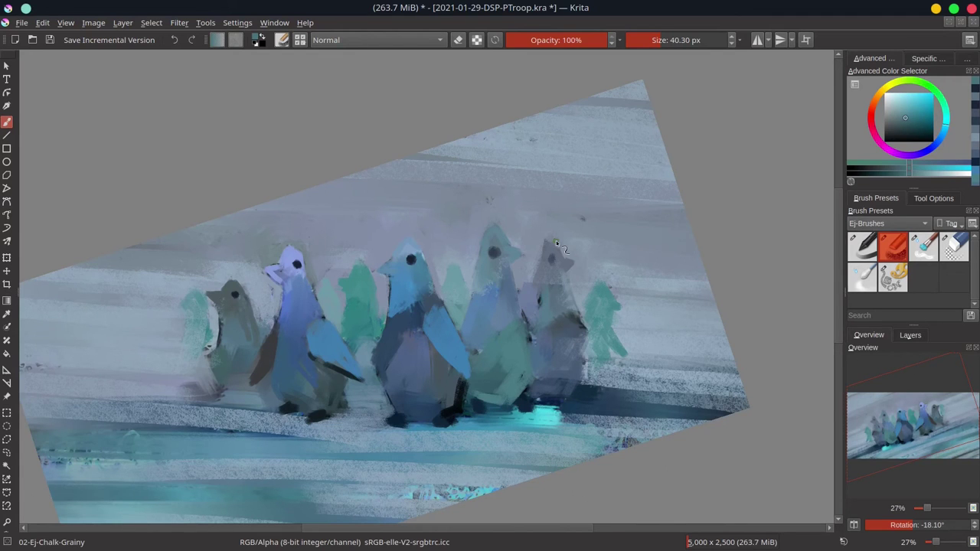
# Rotate the canvas view to about -43° and paint broad pale blue-grey streaks over the ground with a 202 px chalk brush.
pyautogui.press('5')
pyautogui.scroll(-5, 507, 334)
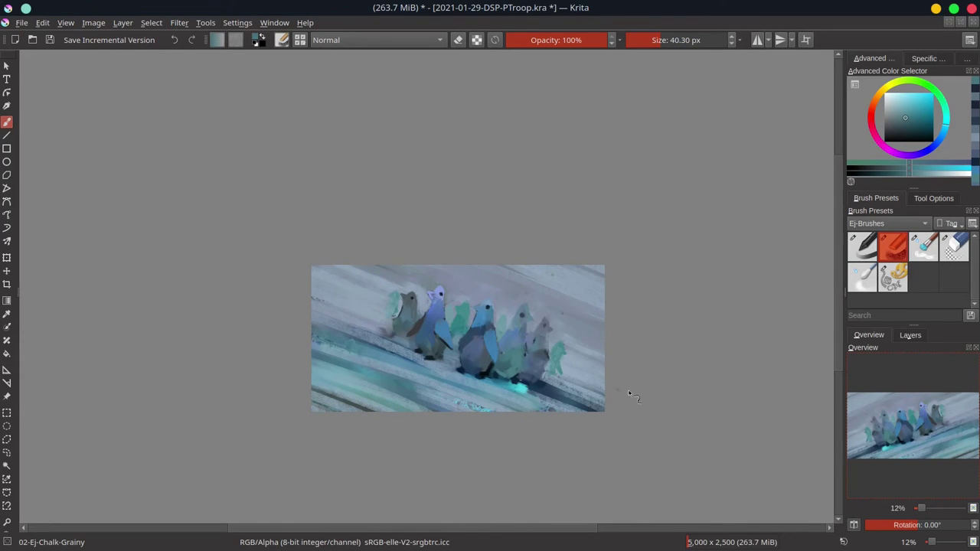
pyautogui.moveTo(630, 394); pyautogui.dragTo(622, 242)
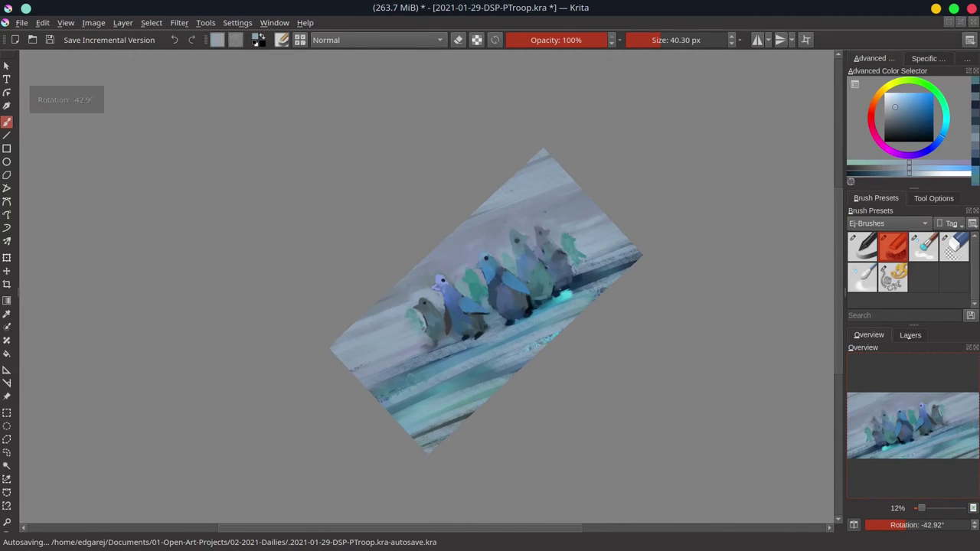
pyautogui.moveTo(486, 327)
pyautogui.mouseDown()
pyautogui.moveTo(566, 327)
pyautogui.moveTo(525, 354)
pyautogui.mouseUp()
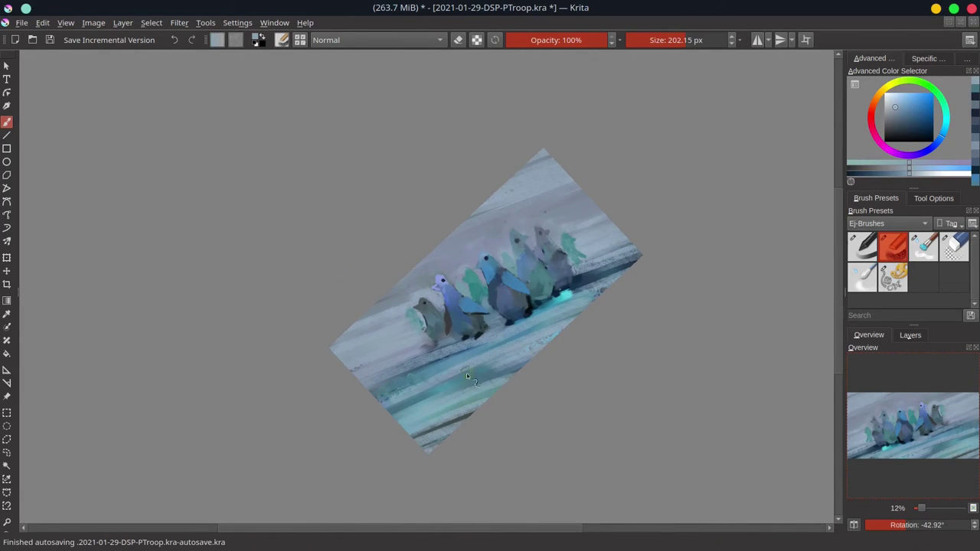
pyautogui.moveTo(421, 374)
pyautogui.mouseDown()
pyautogui.moveTo(442, 356)
pyautogui.moveTo(395, 371)
pyautogui.moveTo(468, 353)
pyautogui.moveTo(337, 405)
pyautogui.moveTo(545, 319)
pyautogui.mouseUp()
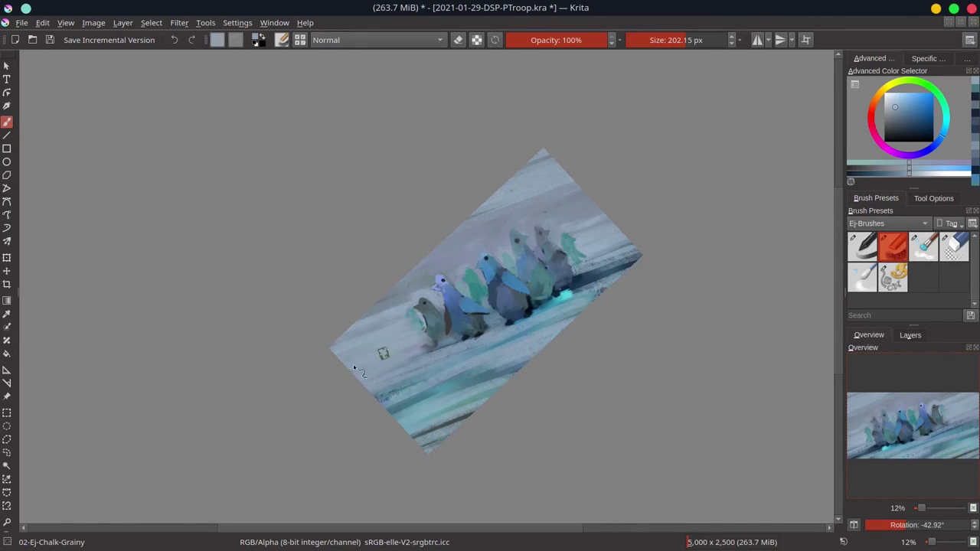
# Brush a lighter blue across the background around the figures and blend it into the sky with sampled background tones.
pyautogui.click(899, 102)
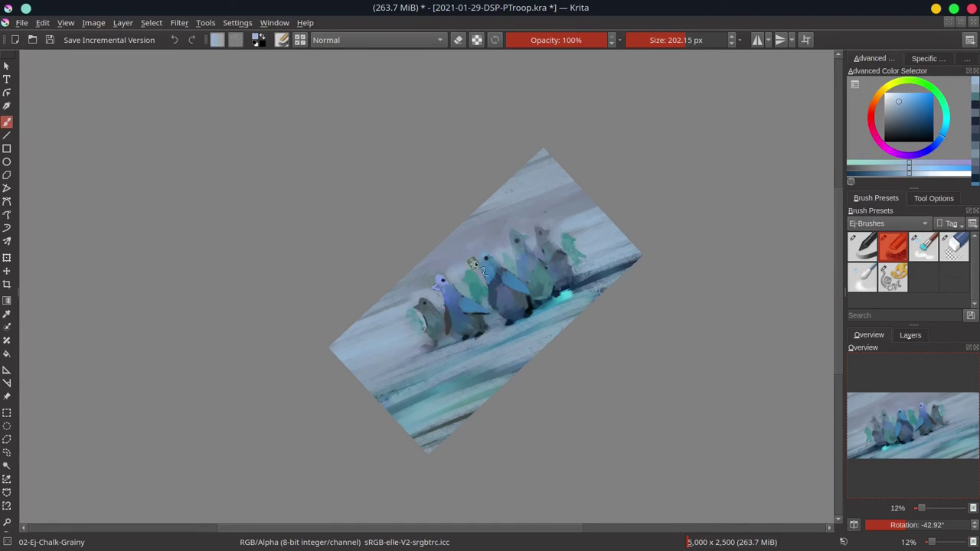
pyautogui.moveTo(434, 286)
pyautogui.mouseDown()
pyautogui.moveTo(364, 320)
pyautogui.moveTo(435, 279)
pyautogui.mouseUp()
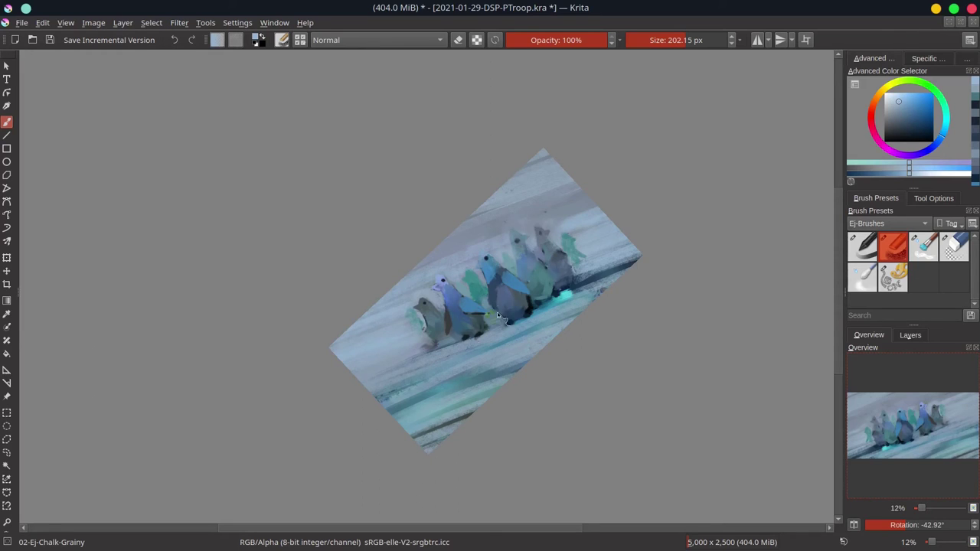
pyautogui.keyDown('ctrl'); pyautogui.click(525, 216); pyautogui.keyUp('ctrl')
pyautogui.moveTo(525, 206)
pyautogui.mouseDown()
pyautogui.moveTo(573, 190)
pyautogui.moveTo(644, 147)
pyautogui.mouseUp()
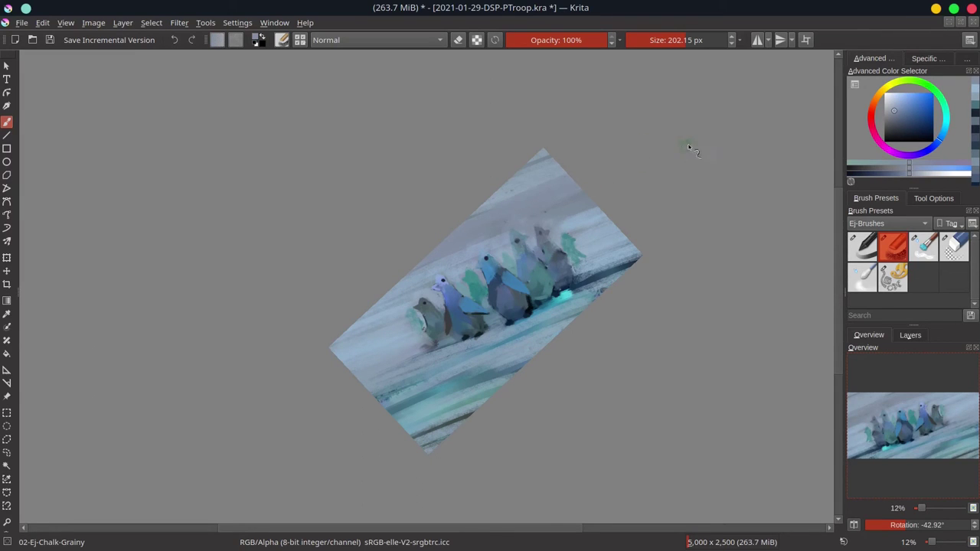
pyautogui.keyDown('ctrl'); pyautogui.click(592, 218); pyautogui.keyUp('ctrl')
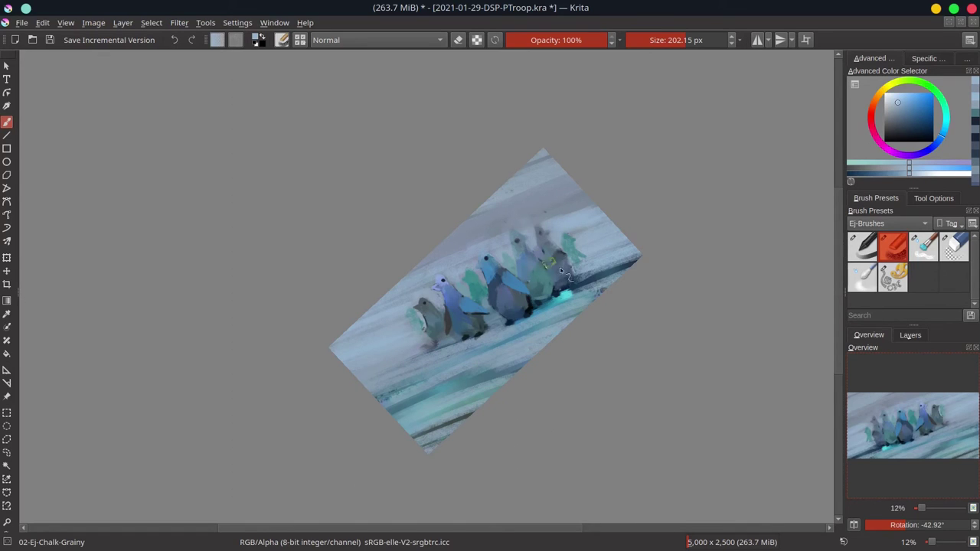
# Blend the background beside the rear figures with a sampled light blue-grey and reset the canvas view rotation to 0°.
pyautogui.keyDown('ctrl'); pyautogui.click(600, 222); pyautogui.keyUp('ctrl')
pyautogui.moveTo(556, 224); pyautogui.dragTo(583, 205)
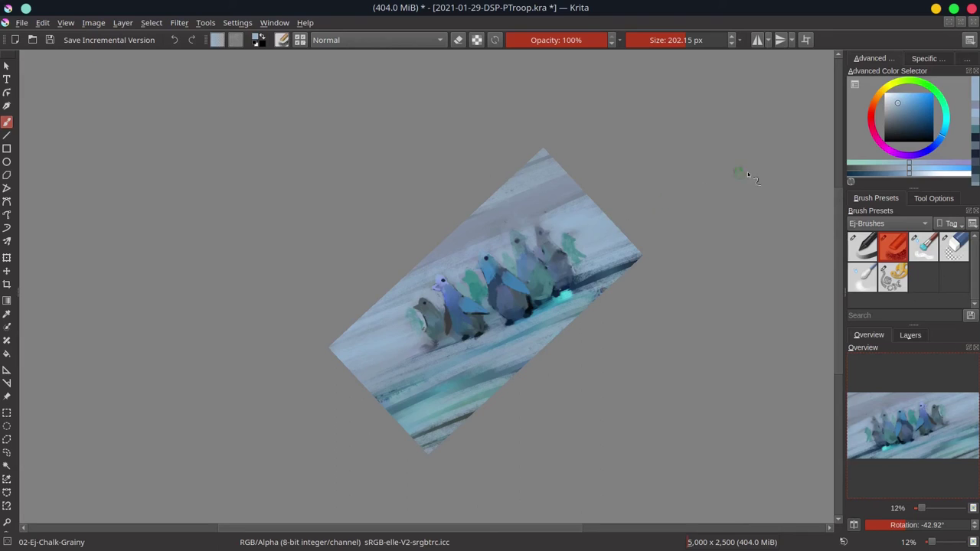
pyautogui.press('ctrl')
pyautogui.press('5')
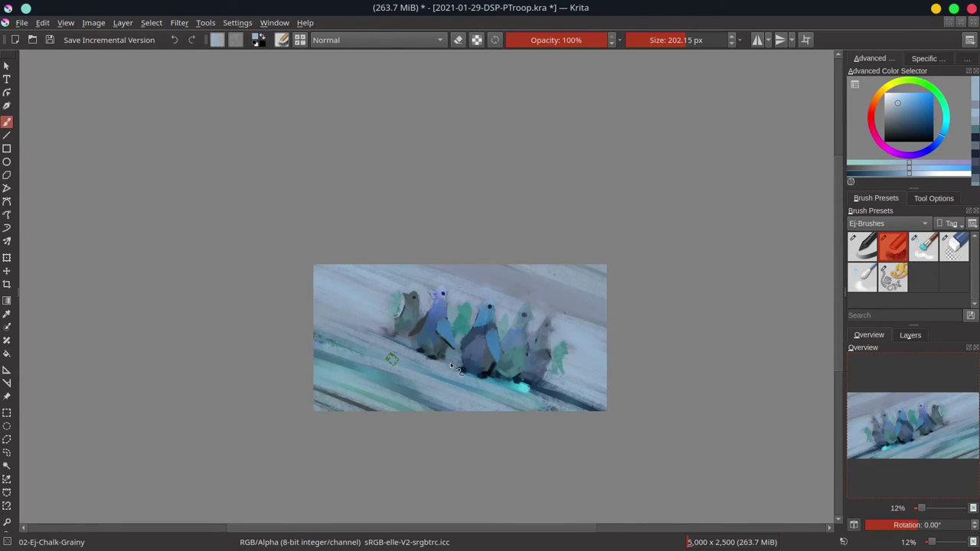
# Unmirror the canvas view and rotate the painting slightly clockwise with the Transform tool so the figures stand more upright.
pyautogui.click(854, 526)
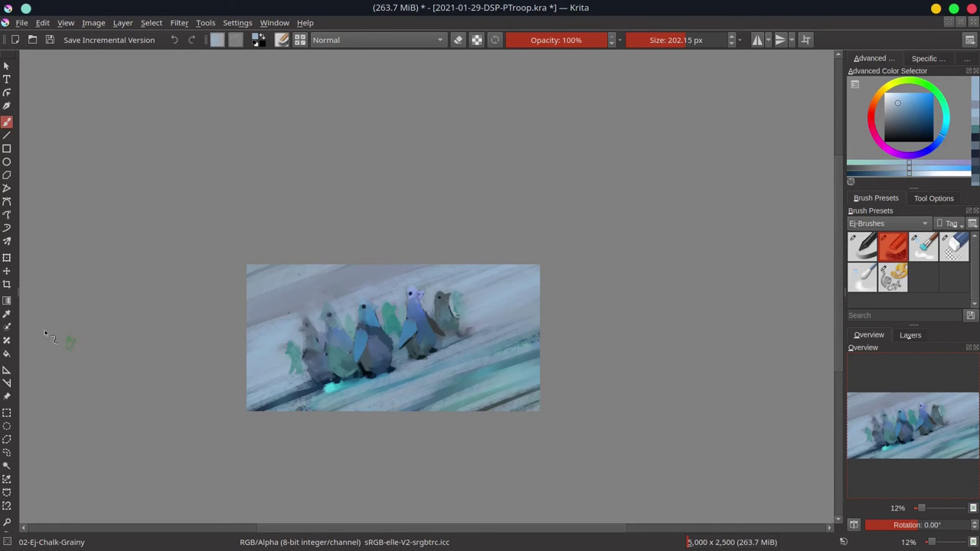
pyautogui.click(6, 258)
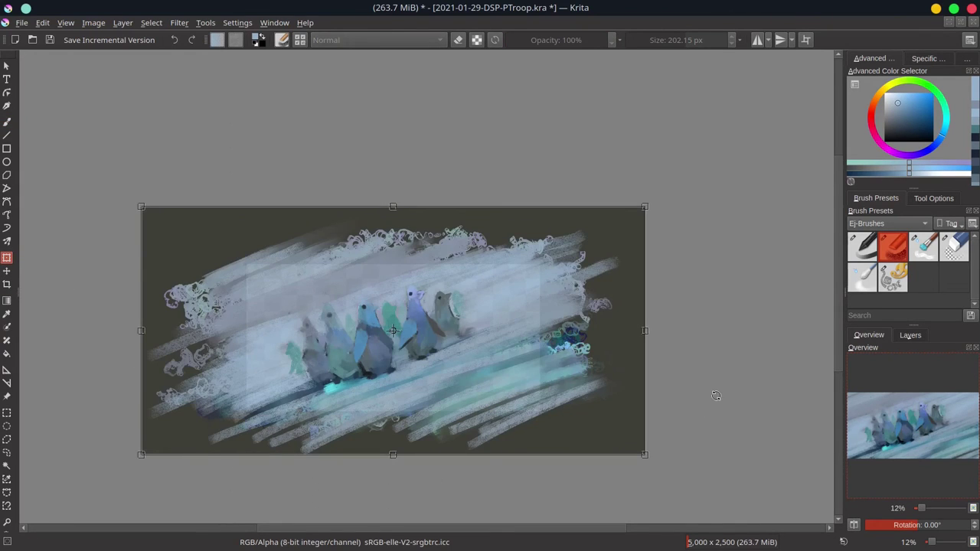
pyautogui.moveTo(716, 396); pyautogui.dragTo(694, 445)
pyautogui.press('Return')
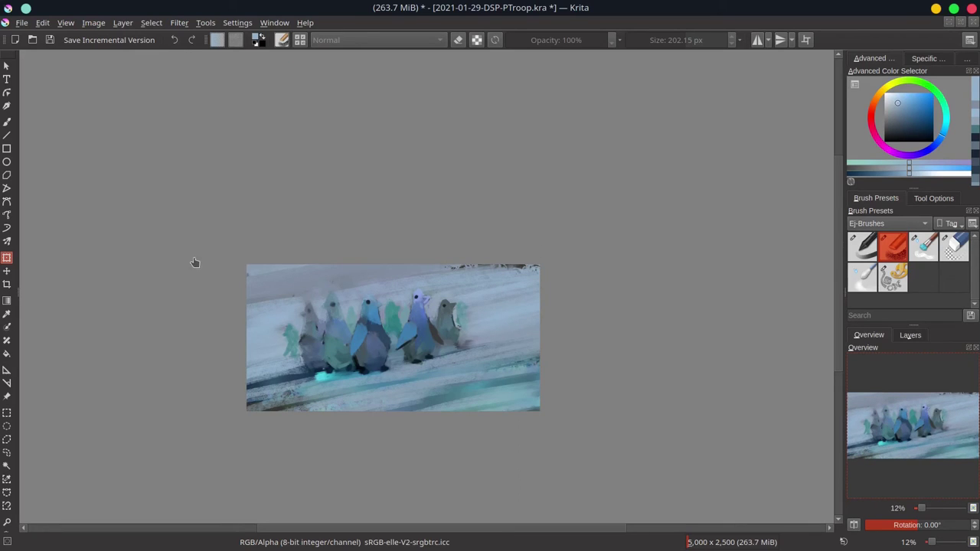
# Paint over the gaps along the painting's upper and lower edges with sampled background tones using the 202 px chalk brush, and save.
pyautogui.click(6, 121)
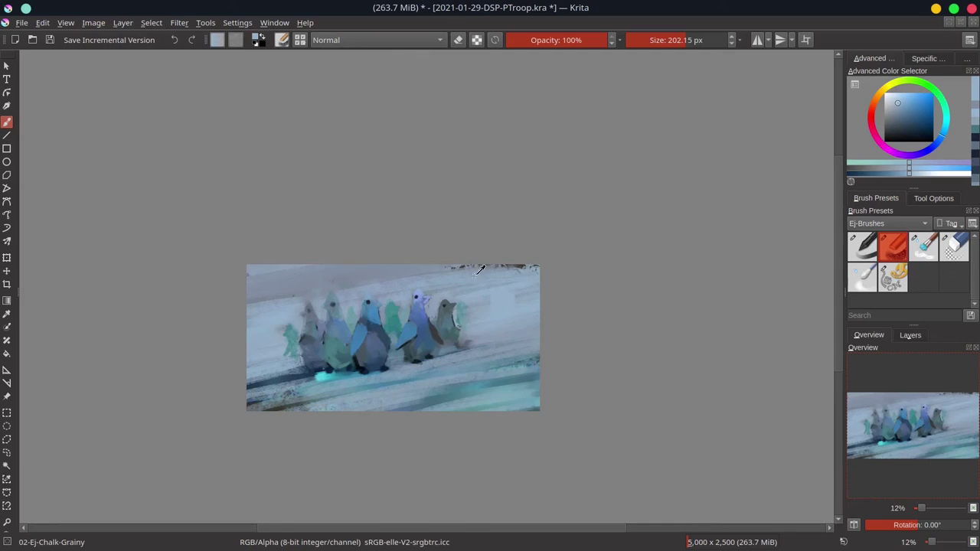
pyautogui.moveTo(446, 269)
pyautogui.mouseDown()
pyautogui.moveTo(553, 253)
pyautogui.moveTo(499, 273)
pyautogui.moveTo(399, 272)
pyautogui.moveTo(490, 274)
pyautogui.moveTo(585, 254)
pyautogui.mouseUp()
pyautogui.keyDown('ctrl'); pyautogui.click(406, 268); pyautogui.keyUp('ctrl')
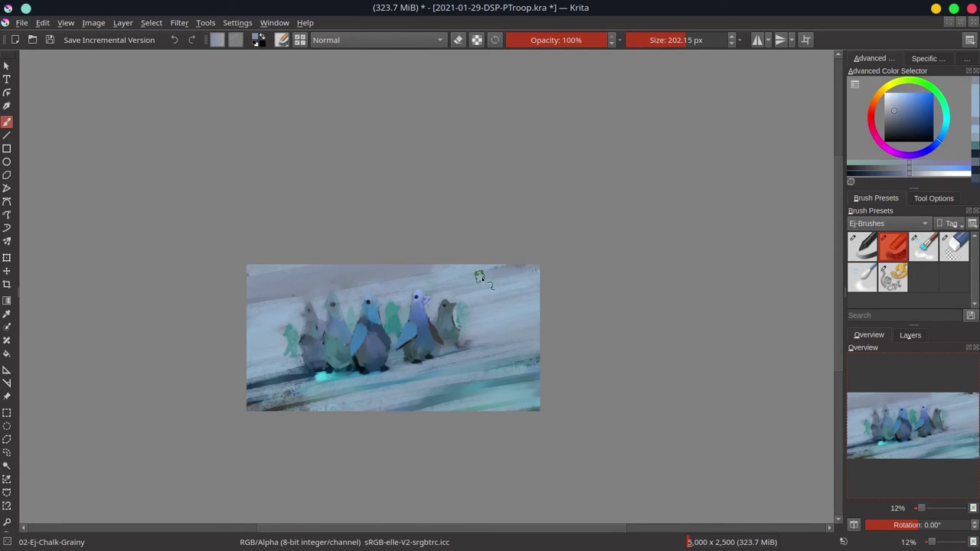
pyautogui.keyDown('ctrl'); pyautogui.click(324, 393); pyautogui.keyUp('ctrl')
pyautogui.moveTo(260, 409); pyautogui.dragTo(318, 403)
pyautogui.moveTo(215, 408); pyautogui.dragTo(262, 405)
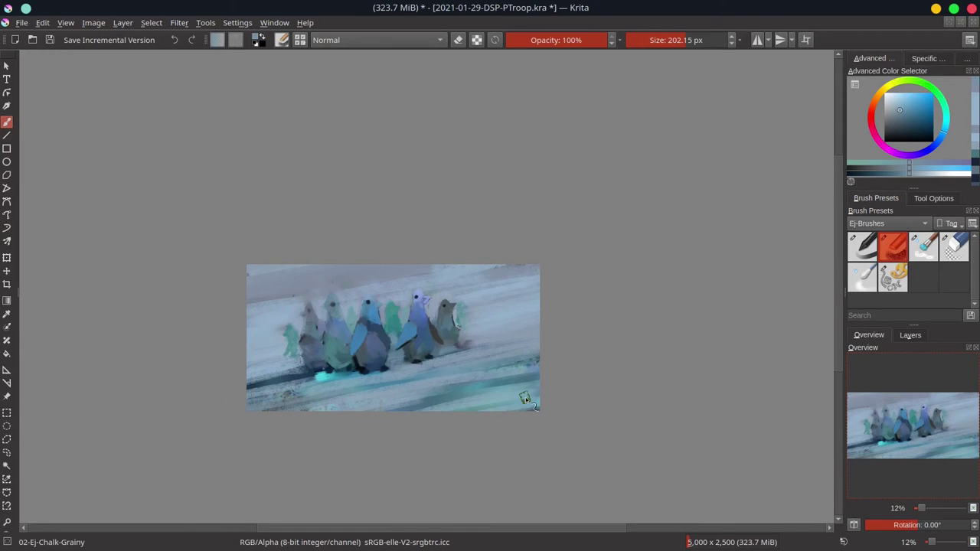
pyautogui.hotkey('ctrl', 's')
# Paint the flippers of the blue-headed and lavender-headed figures in the bright cyan sampled from the ground, reducing the brush from about 80 to 47 px.
pyautogui.moveTo(337, 369); pyautogui.dragTo(345, 334)
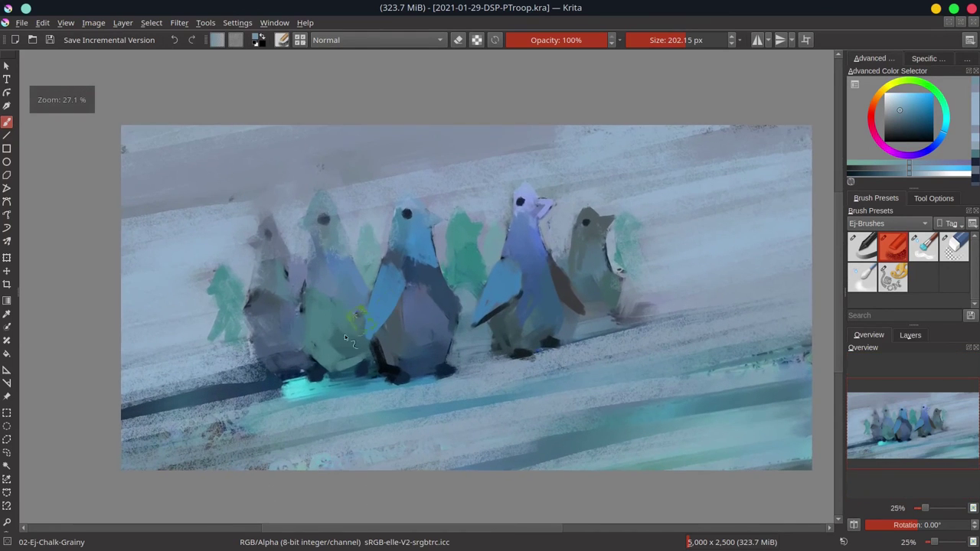
pyautogui.keyDown('ctrl'); pyautogui.click(310, 385); pyautogui.keyUp('ctrl')
pyautogui.moveTo(429, 327)
pyautogui.mouseDown()
pyautogui.moveTo(391, 300)
pyautogui.moveTo(387, 275)
pyautogui.moveTo(373, 309)
pyautogui.moveTo(385, 275)
pyautogui.moveTo(369, 334)
pyautogui.moveTo(396, 277)
pyautogui.moveTo(389, 305)
pyautogui.moveTo(418, 290)
pyautogui.mouseUp()
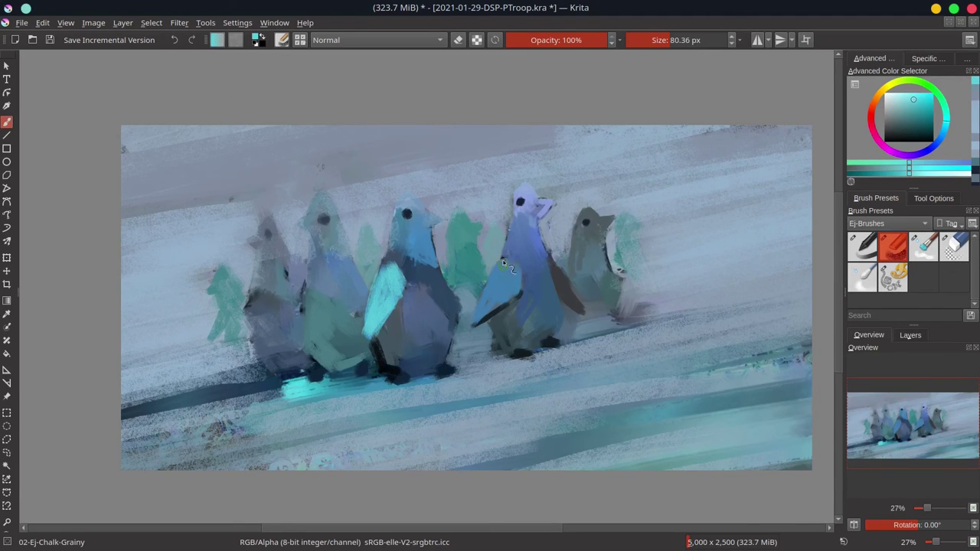
pyautogui.moveTo(504, 264)
pyautogui.mouseDown()
pyautogui.moveTo(486, 314)
pyautogui.moveTo(497, 318)
pyautogui.moveTo(492, 284)
pyautogui.moveTo(507, 301)
pyautogui.moveTo(515, 289)
pyautogui.mouseUp()
pyautogui.moveTo(574, 279)
pyautogui.mouseDown()
pyautogui.moveTo(560, 270)
pyautogui.moveTo(580, 303)
pyautogui.mouseUp()
pyautogui.press('[')
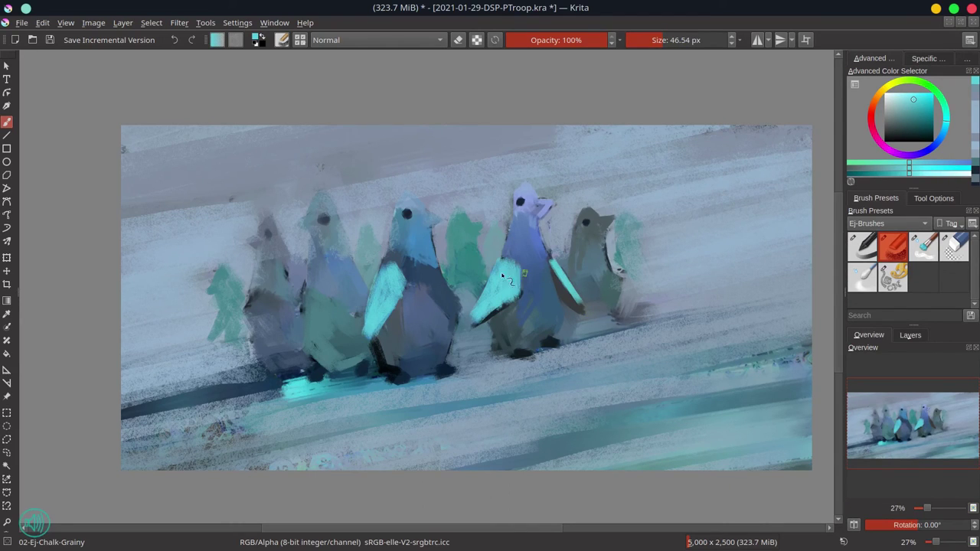
# Paint sampled dark blue ground shadows under the green-bellied, lavender and grey-brown figures, softening the far end with the background tone.
pyautogui.keyDown('ctrl'); pyautogui.click(266, 388); pyautogui.keyUp('ctrl')
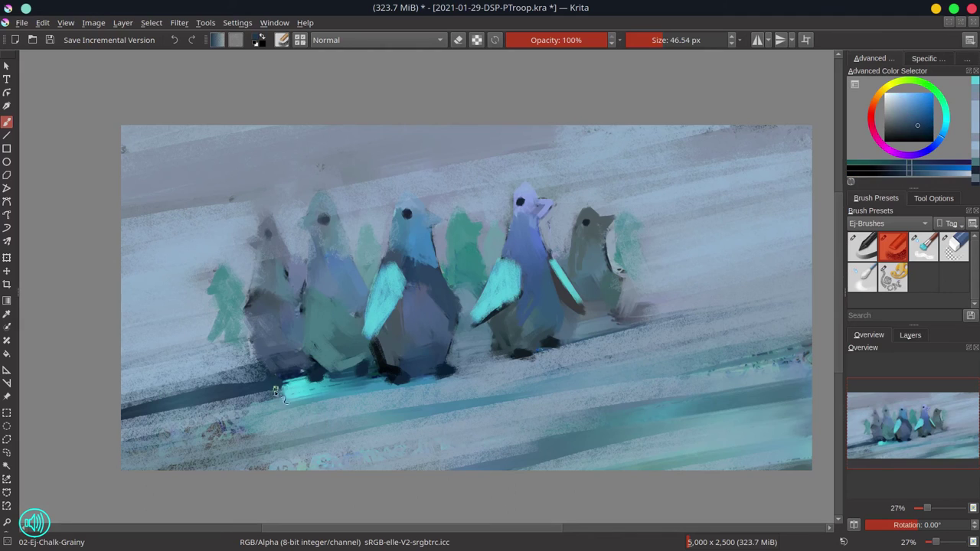
pyautogui.moveTo(268, 392)
pyautogui.mouseDown()
pyautogui.moveTo(324, 395)
pyautogui.moveTo(363, 382)
pyautogui.moveTo(323, 384)
pyautogui.mouseUp()
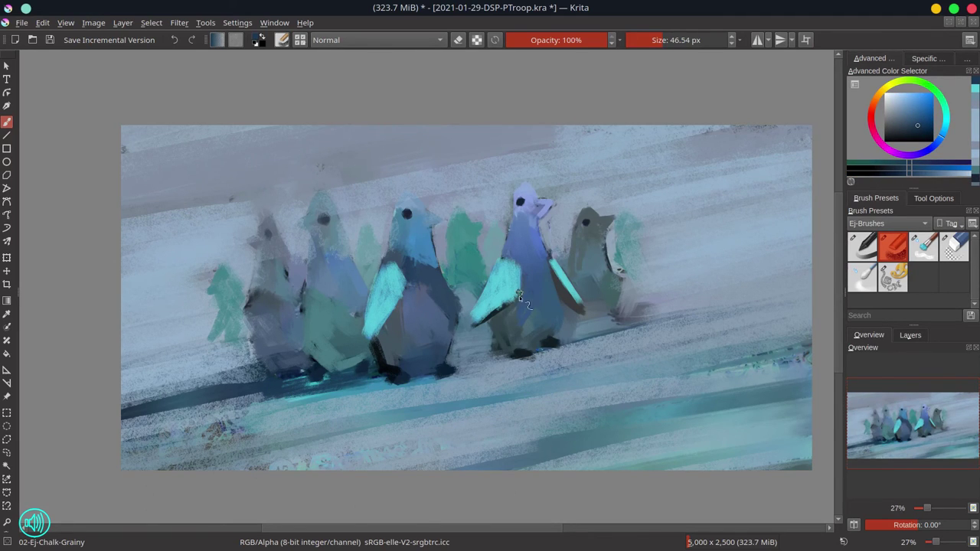
pyautogui.moveTo(511, 366)
pyautogui.mouseDown()
pyautogui.moveTo(460, 360)
pyautogui.moveTo(498, 348)
pyautogui.moveTo(448, 359)
pyautogui.moveTo(610, 324)
pyautogui.mouseUp()
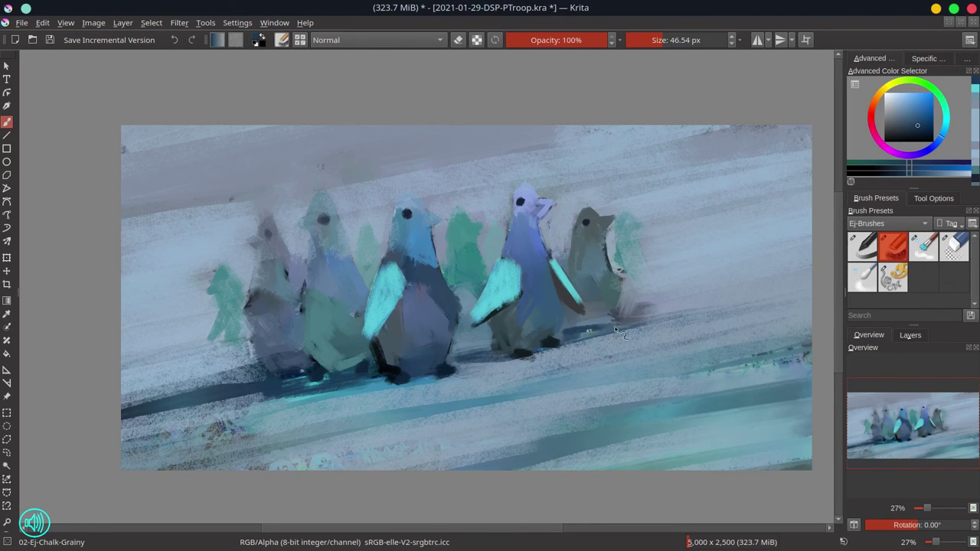
pyautogui.keyDown('ctrl'); pyautogui.click(649, 283); pyautogui.keyUp('ctrl')
pyautogui.moveTo(633, 301); pyautogui.dragTo(648, 314)
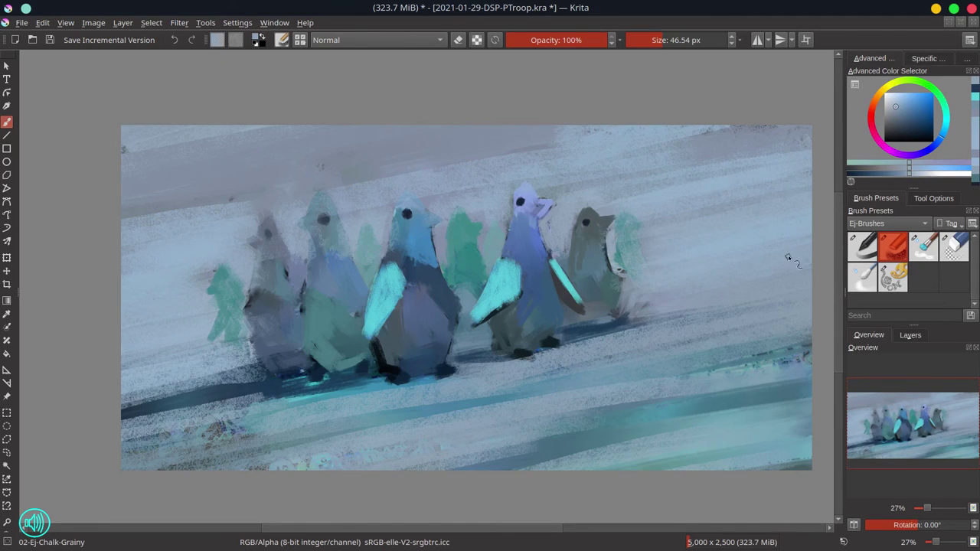
# Extend the body of the pale green figure behind the grey-brown one with its sampled teal, and save the document.
pyautogui.keyDown('ctrl'); pyautogui.click(630, 254); pyautogui.keyUp('ctrl')
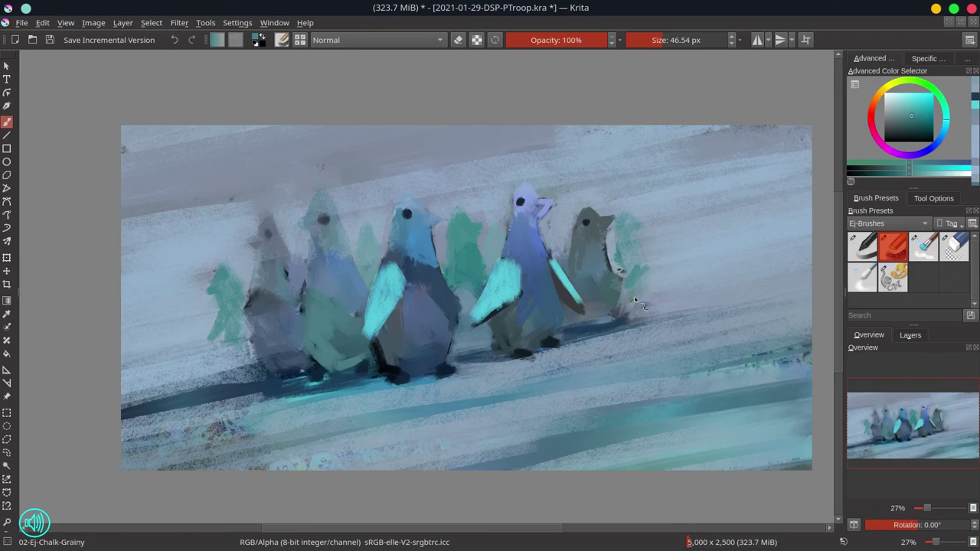
pyautogui.moveTo(627, 284)
pyautogui.mouseDown()
pyautogui.moveTo(640, 283)
pyautogui.moveTo(635, 274)
pyautogui.mouseUp()
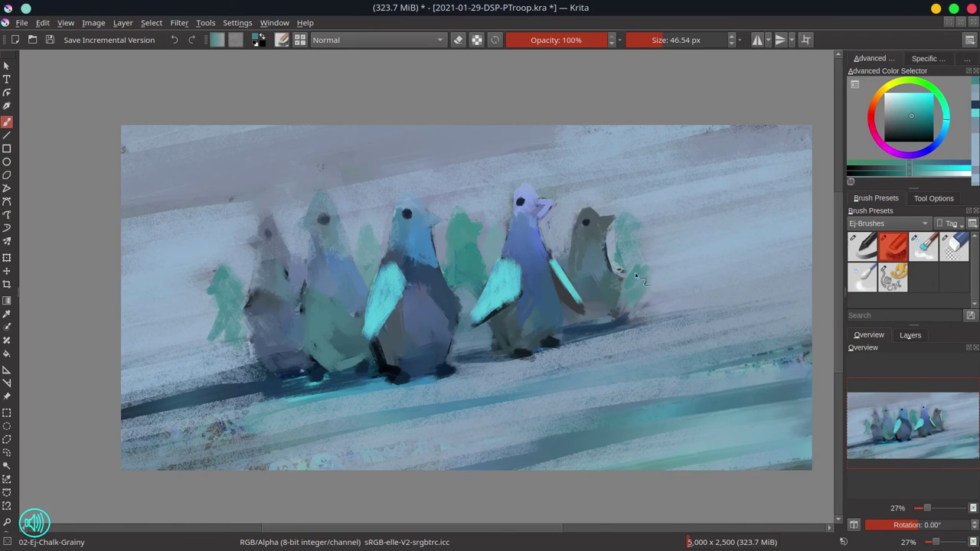
pyautogui.scroll(-3, 687, 261)
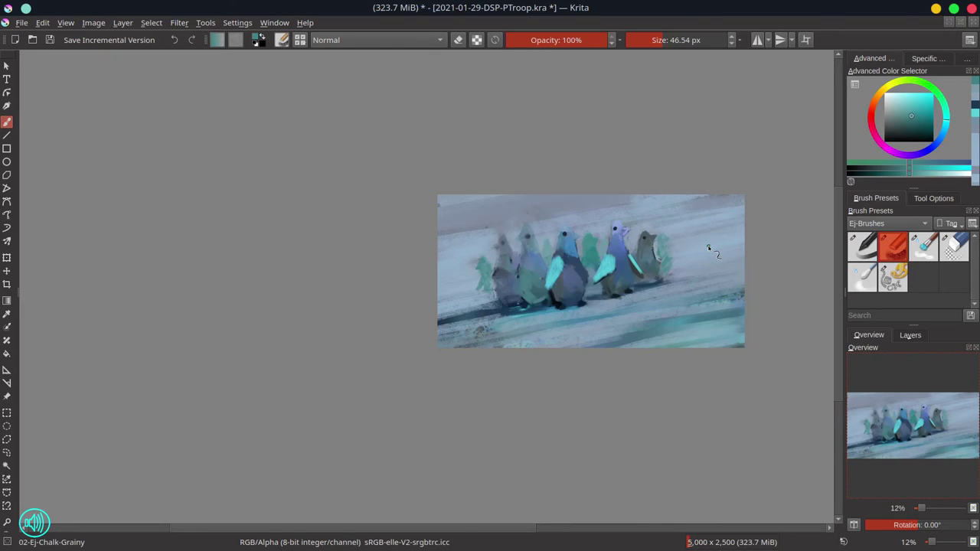
pyautogui.hotkey('ctrl', 's')
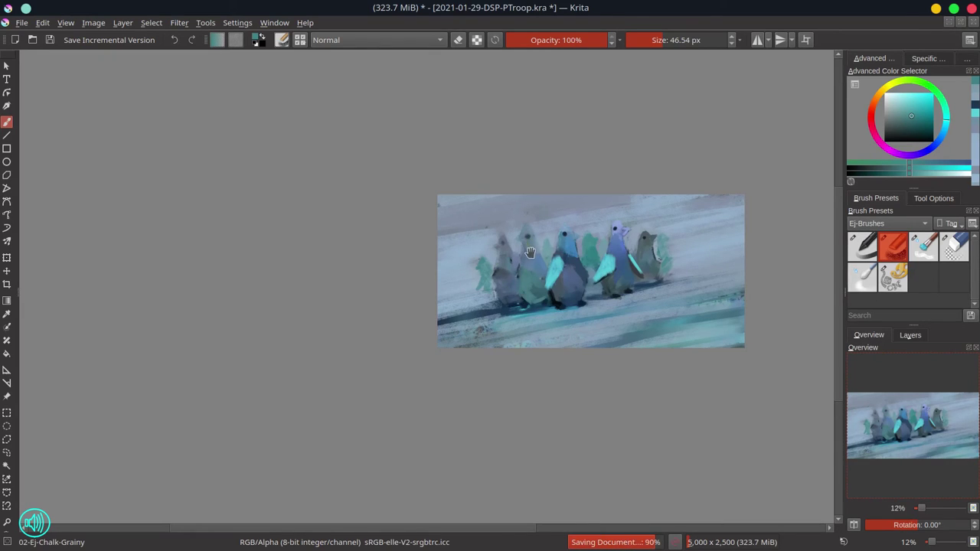
# Refine the heads, beaks and necks of the green-headed figure and its grey neighbour with their sampled colours and a 29 px brush.
pyautogui.moveTo(528, 277); pyautogui.dragTo(549, 282)
pyautogui.keyDown('ctrl'); pyautogui.click(471, 248); pyautogui.keyUp('ctrl')
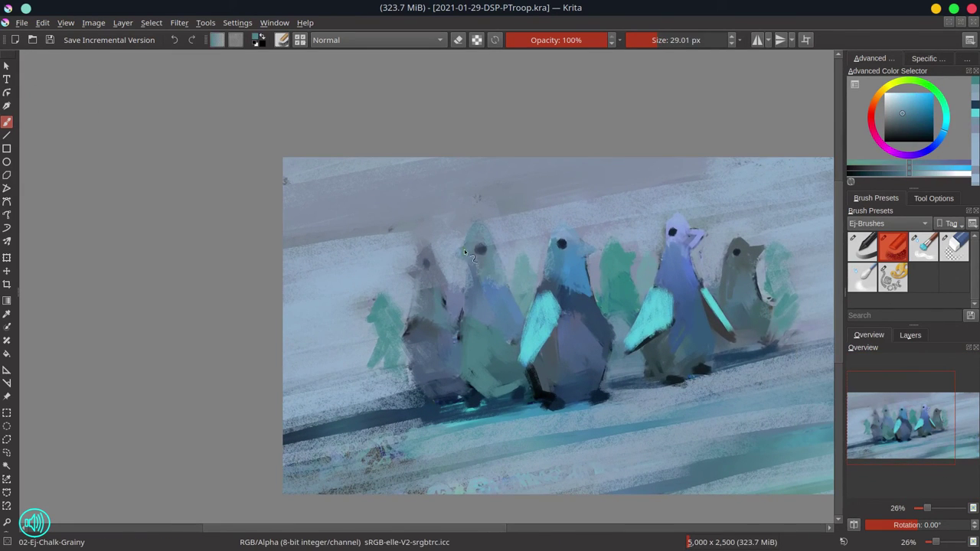
pyautogui.moveTo(465, 251)
pyautogui.mouseDown()
pyautogui.moveTo(481, 227)
pyautogui.moveTo(500, 266)
pyautogui.mouseUp()
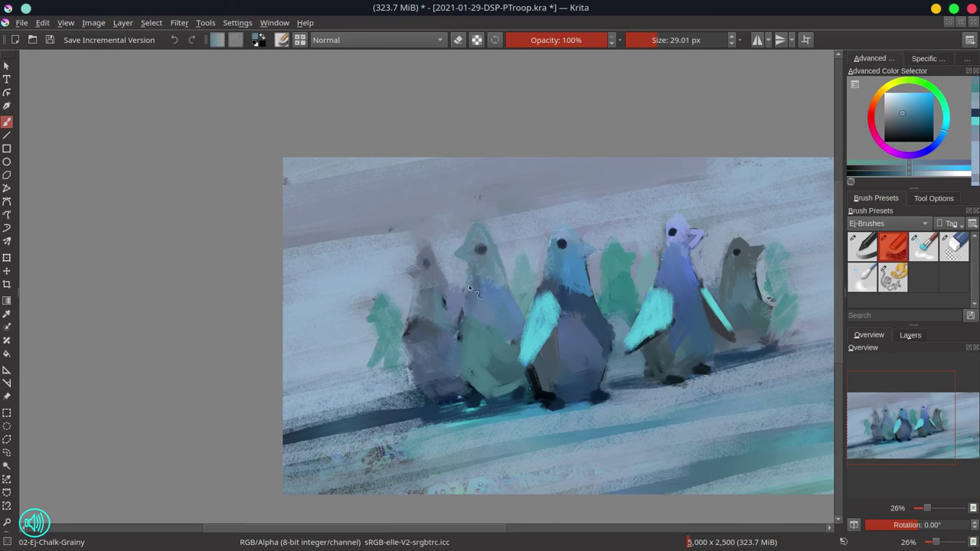
pyautogui.moveTo(466, 274); pyautogui.dragTo(461, 291)
pyautogui.keyDown('ctrl'); pyautogui.click(438, 289); pyautogui.keyUp('ctrl')
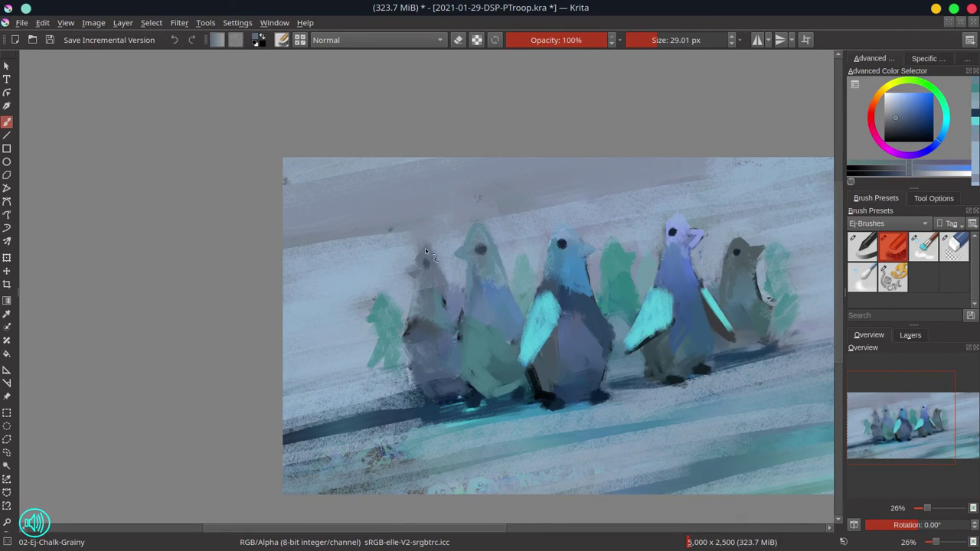
pyautogui.moveTo(427, 248)
pyautogui.mouseDown()
pyautogui.moveTo(447, 284)
pyautogui.moveTo(414, 275)
pyautogui.mouseUp()
pyautogui.keyDown('ctrl'); pyautogui.click(431, 259); pyautogui.keyUp('ctrl')
# Clean up the head outlines of the blue-headed and lavender-headed figures with sampled blues and background tones, and save the document.
pyautogui.keyDown('ctrl'); pyautogui.click(568, 235); pyautogui.keyUp('ctrl')
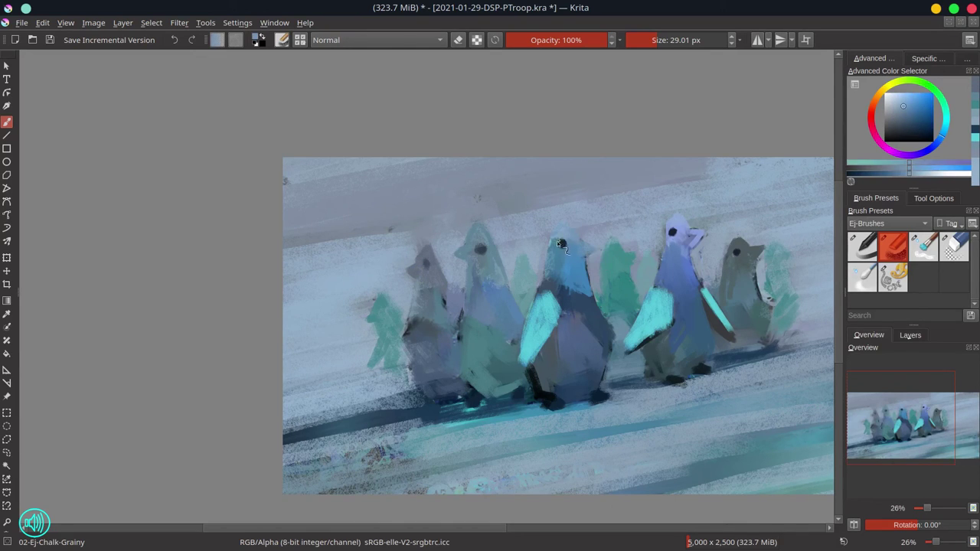
pyautogui.keyDown('ctrl'); pyautogui.click(558, 259); pyautogui.keyUp('ctrl')
pyautogui.moveTo(551, 246); pyautogui.dragTo(559, 228)
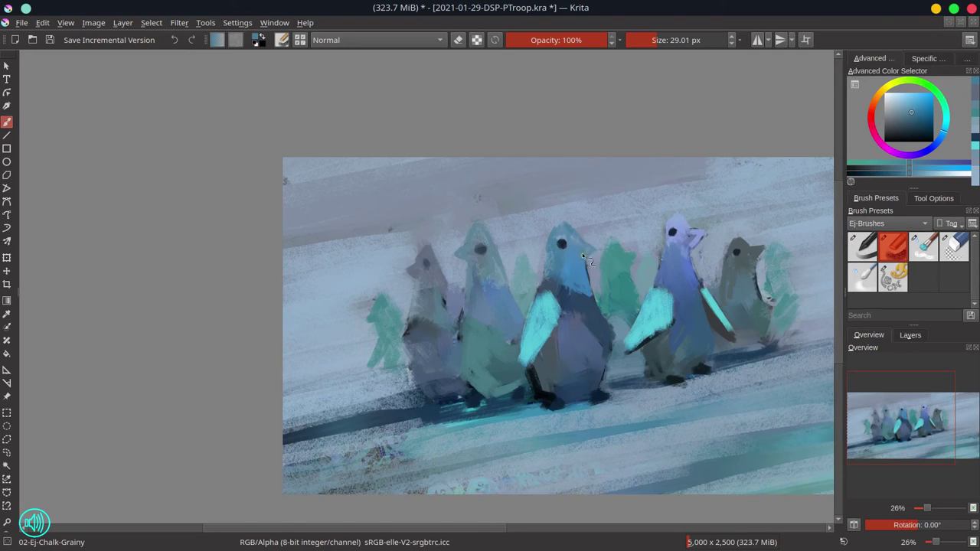
pyautogui.keyDown('ctrl'); pyautogui.click(684, 217); pyautogui.keyUp('ctrl')
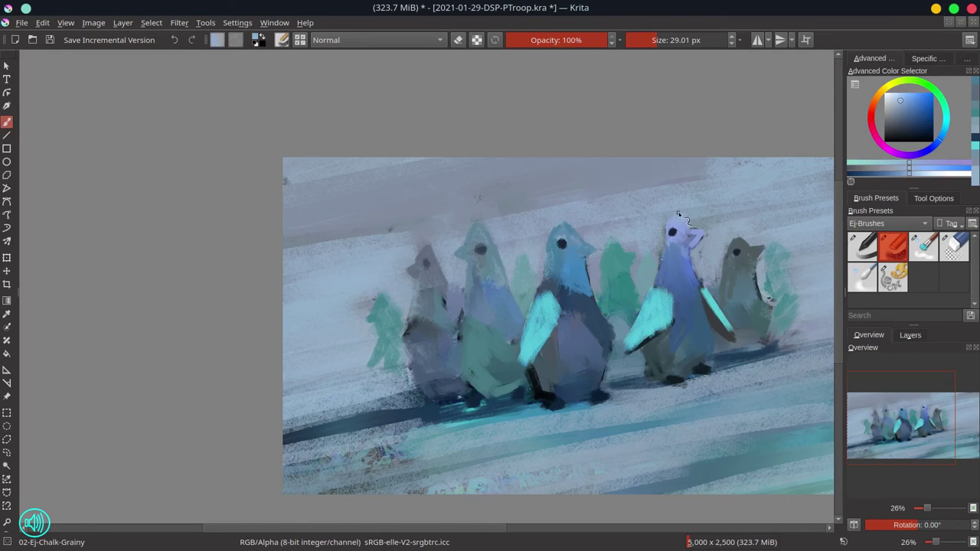
pyautogui.moveTo(668, 230); pyautogui.dragTo(663, 261)
pyautogui.keyDown('ctrl'); pyautogui.click(687, 274); pyautogui.keyUp('ctrl')
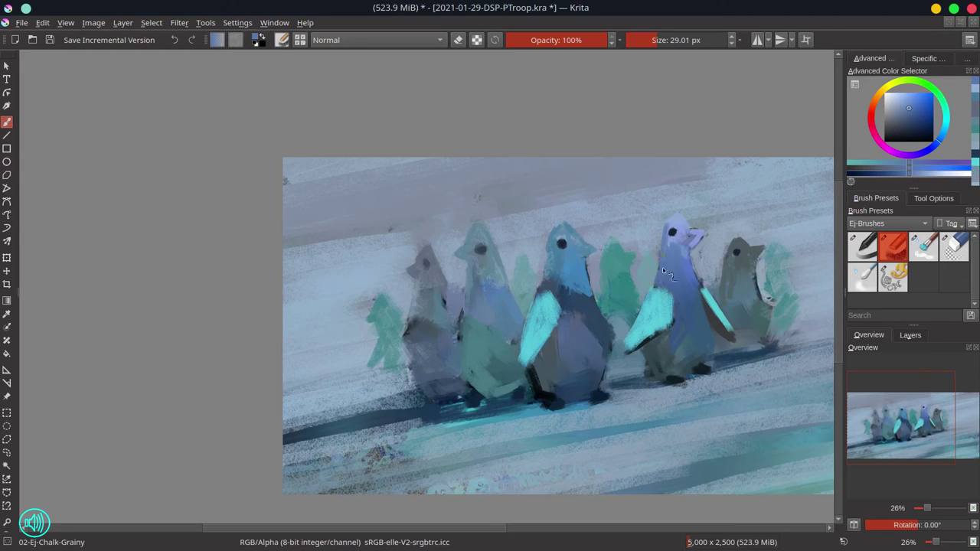
pyautogui.click(621, 302)
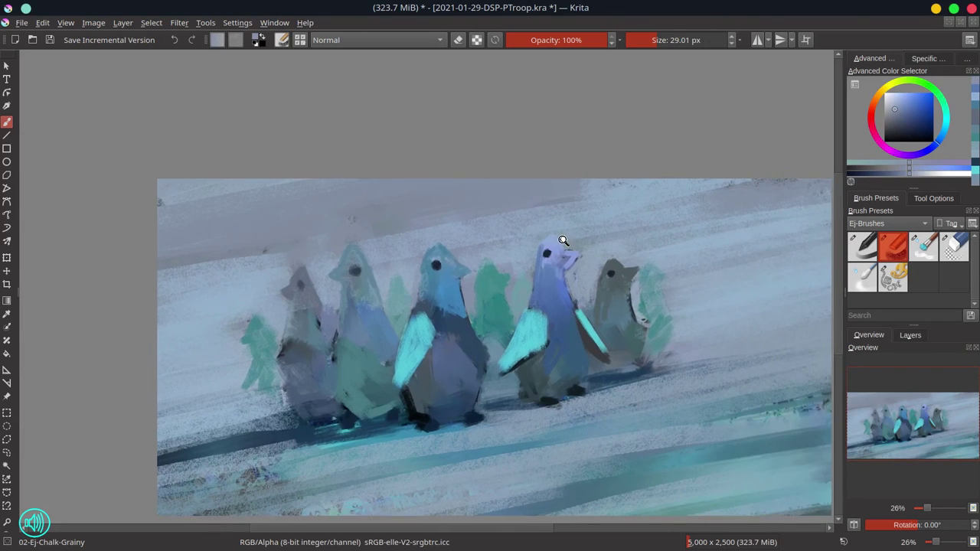
pyautogui.scroll(-2, 565, 242)
pyautogui.hotkey('ctrl', 's')
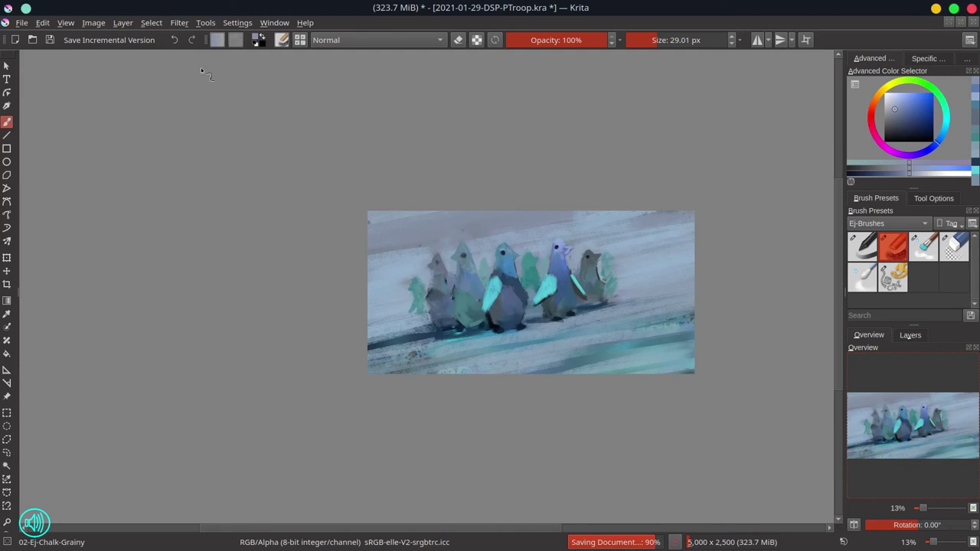
# Brighten the painting with colour adjustment curves, placing an upper point at input 149, output 195 and a lower one at 51, 58.
pyautogui.click(179, 22)
pyautogui.moveTo(196, 69)
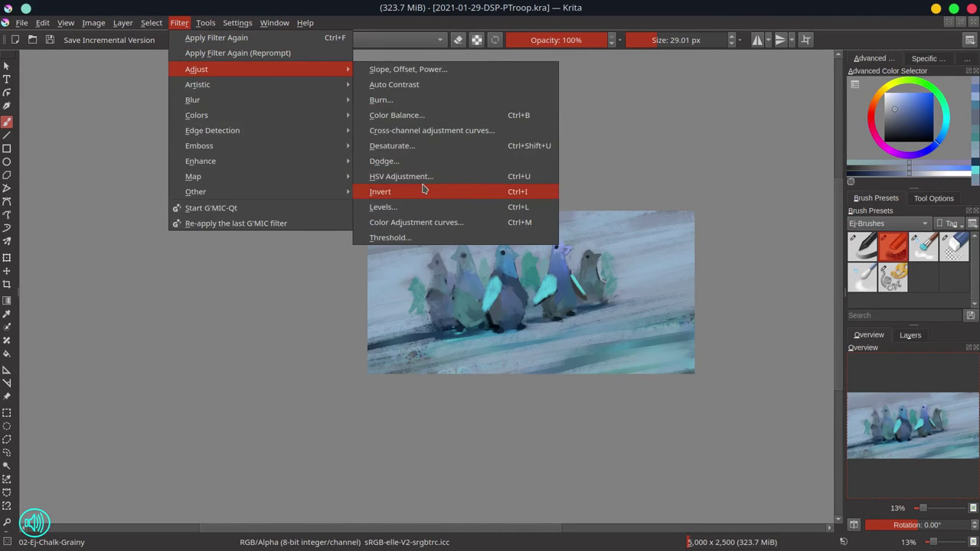
pyautogui.click(418, 222)
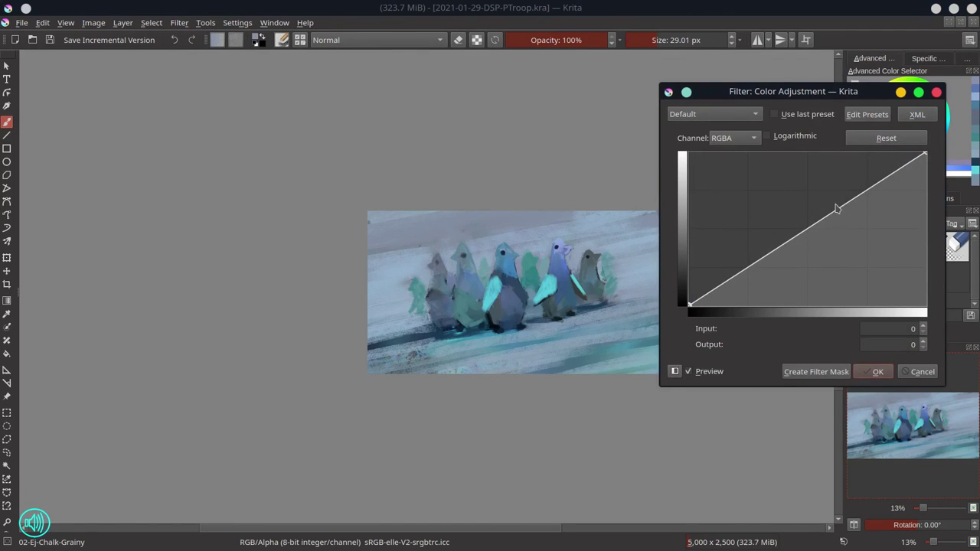
pyautogui.moveTo(838, 210); pyautogui.dragTo(827, 182)
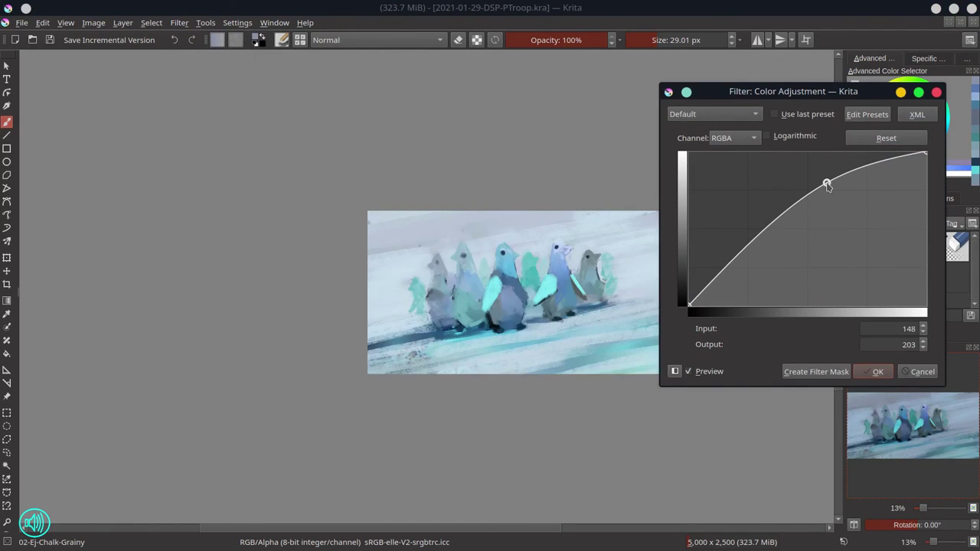
pyautogui.moveTo(831, 91); pyautogui.dragTo(235, 91)
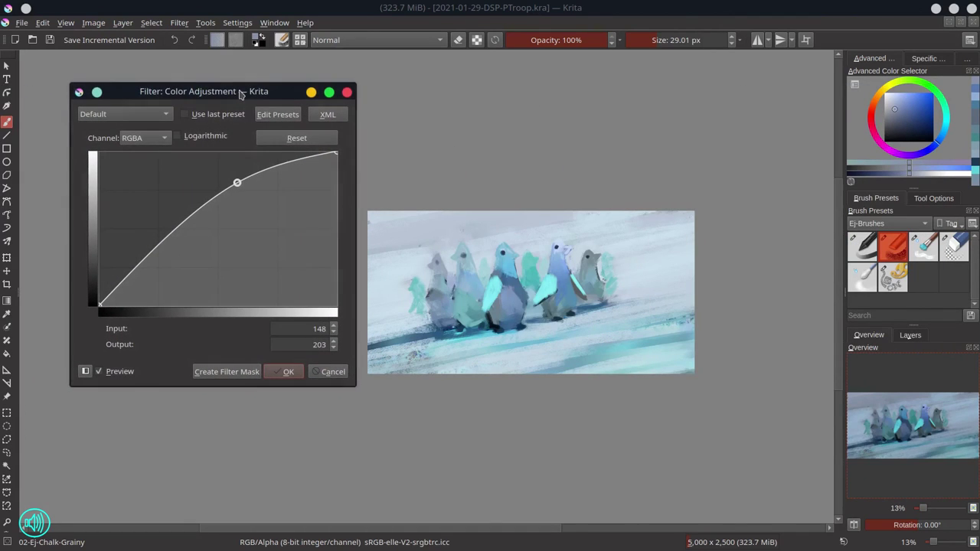
pyautogui.click(147, 263)
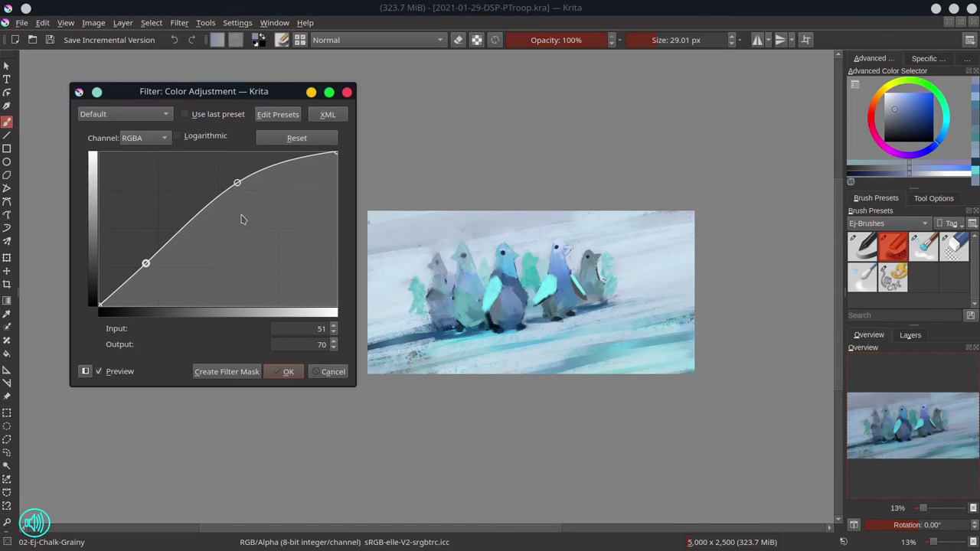
pyautogui.moveTo(238, 183); pyautogui.dragTo(238, 186)
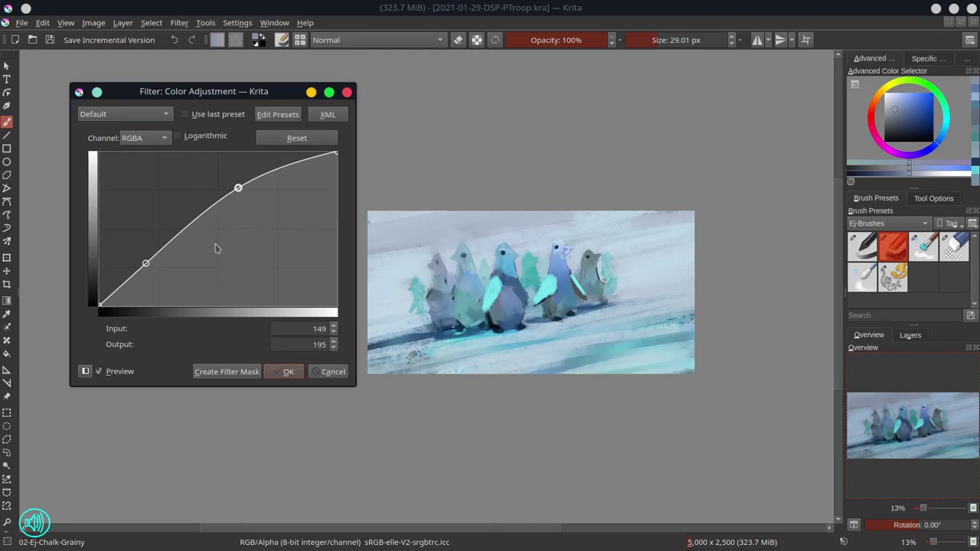
pyautogui.moveTo(146, 265); pyautogui.dragTo(146, 271)
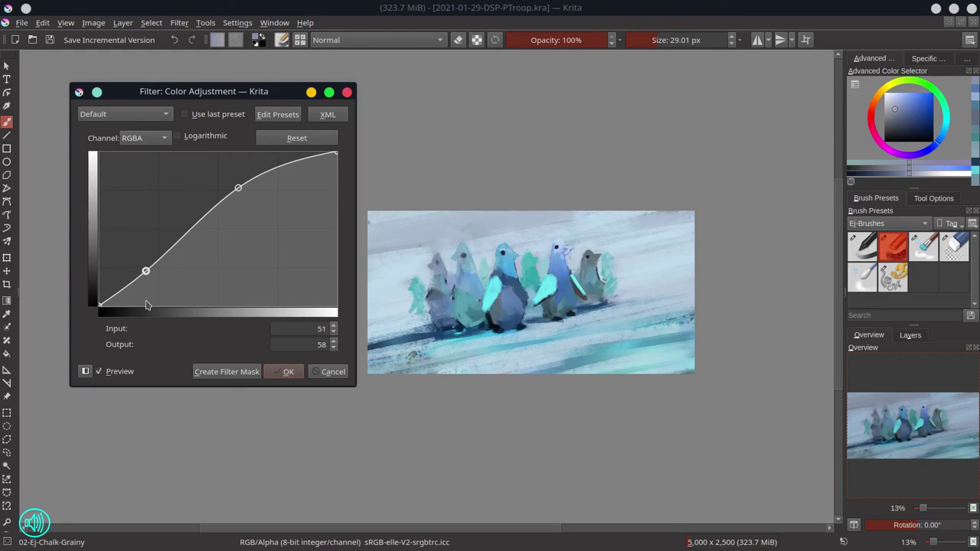
pyautogui.click(278, 373)
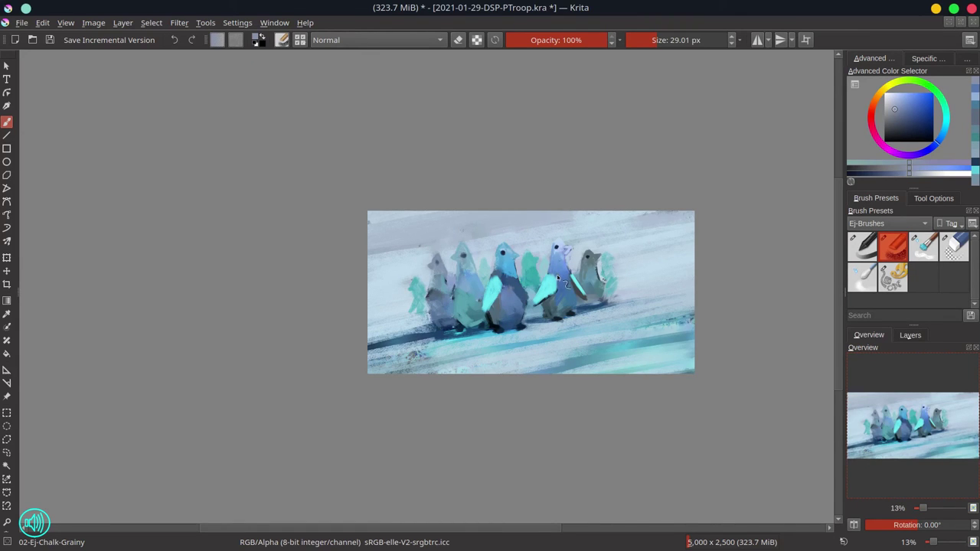
# Reshape the lavender-headed figure's beak, head outline and eye with sampled colours and a 32 px brush, and save the document.
pyautogui.moveTo(561, 286)
pyautogui.mouseDown()
pyautogui.moveTo(610, 225)
pyautogui.moveTo(558, 223)
pyautogui.mouseUp()
pyautogui.keyDown('ctrl'); pyautogui.click(561, 226); pyautogui.keyUp('ctrl')
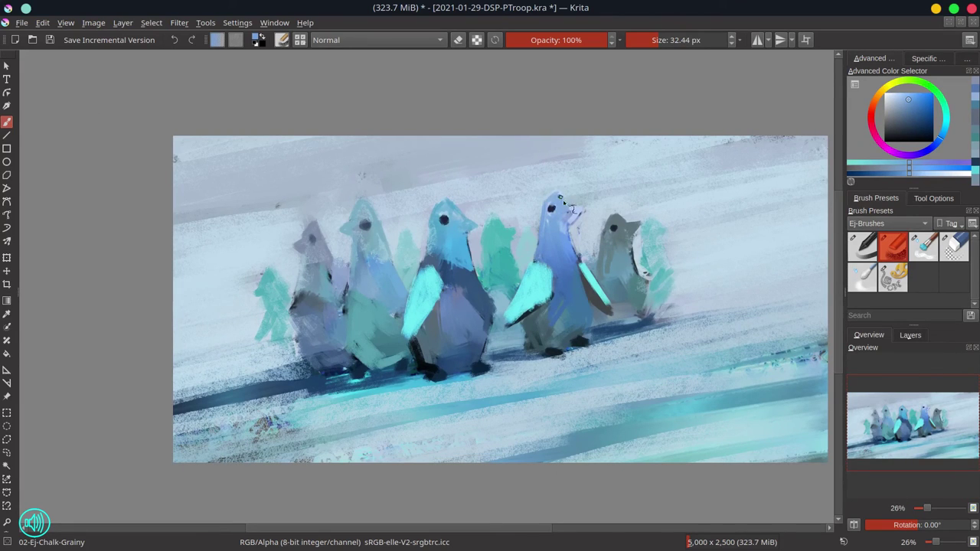
pyautogui.moveTo(574, 214); pyautogui.dragTo(579, 213)
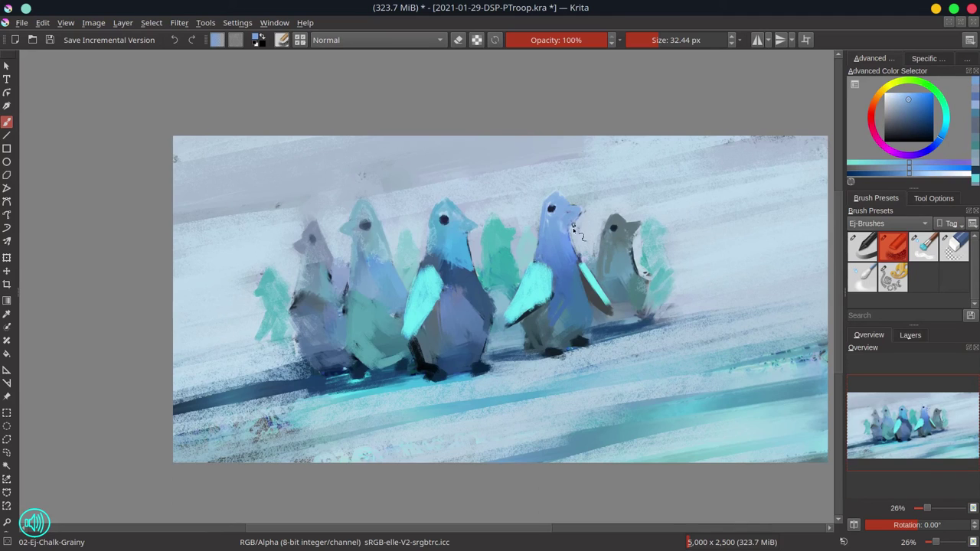
pyautogui.keyDown('ctrl'); pyautogui.click(578, 228); pyautogui.keyUp('ctrl')
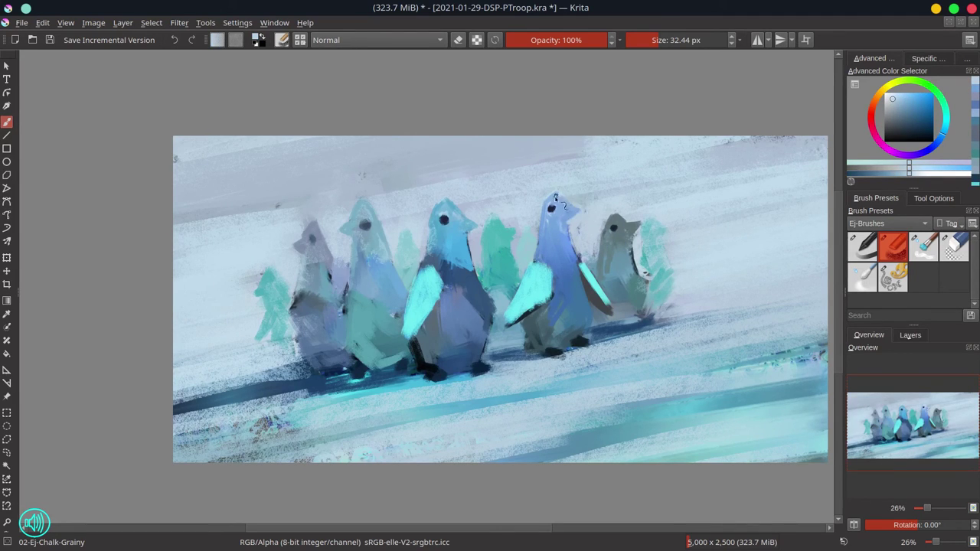
pyautogui.keyDown('ctrl'); pyautogui.click(552, 208); pyautogui.keyUp('ctrl')
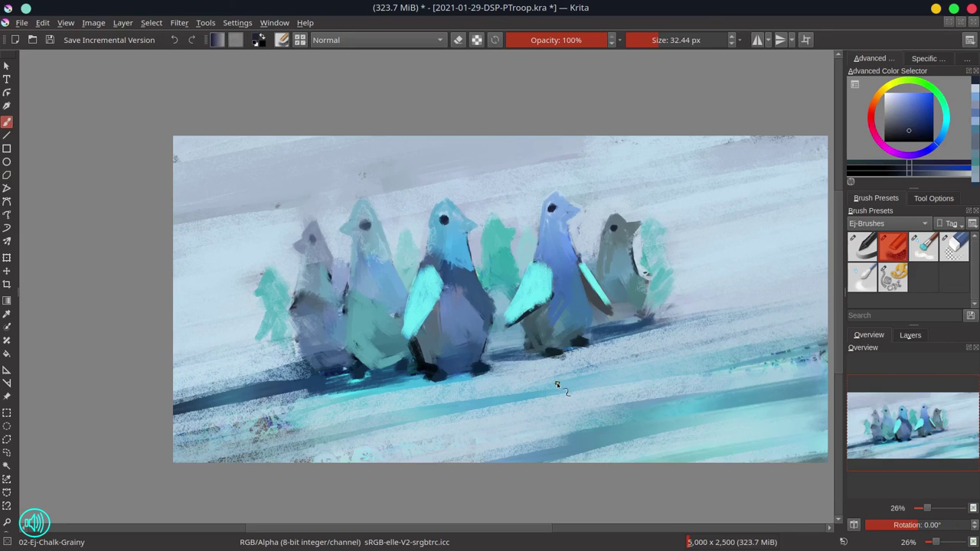
pyautogui.hotkey('ctrl', 's')
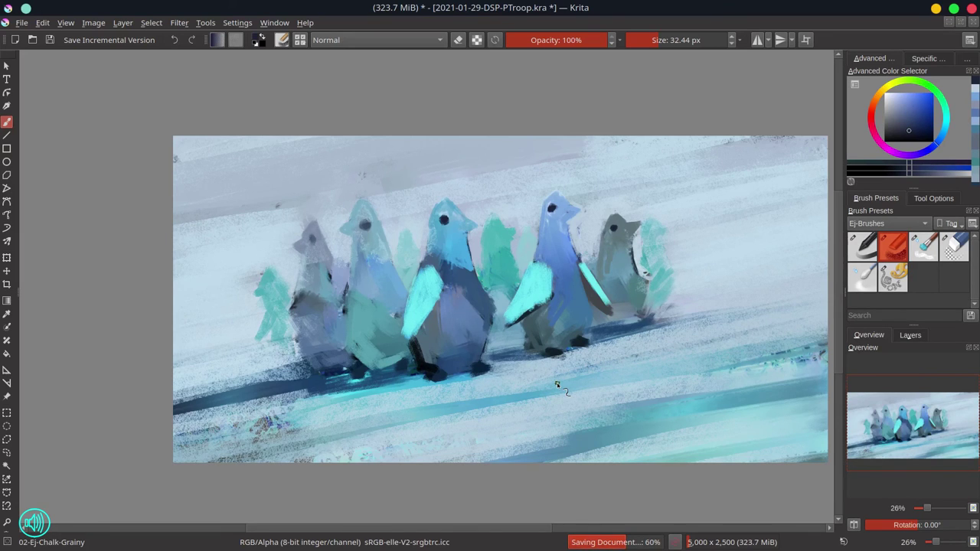
# Rotate the painted layer a few degrees clockwise with the Transform tool to tilt the whole scene.
pyautogui.scroll(-3, 558, 385)
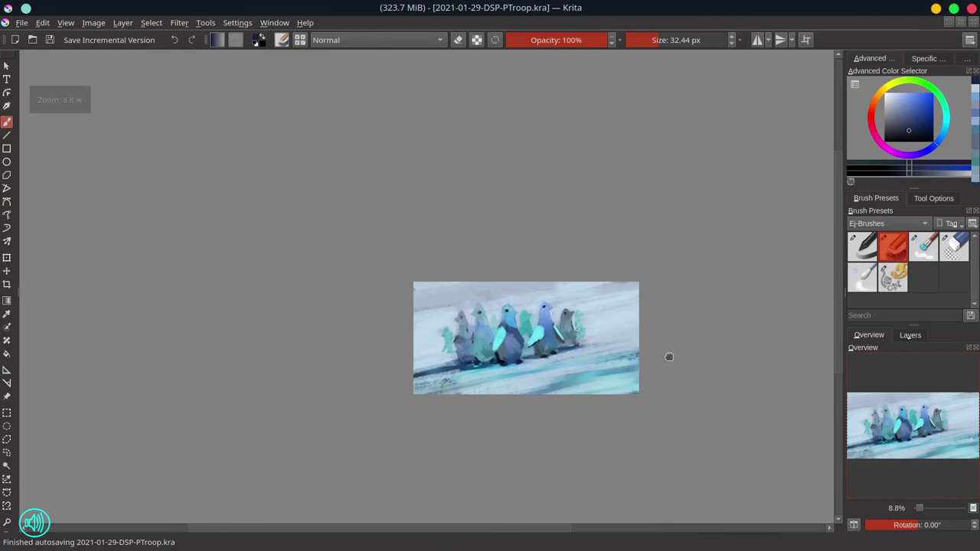
pyautogui.moveTo(669, 357); pyautogui.dragTo(610, 298)
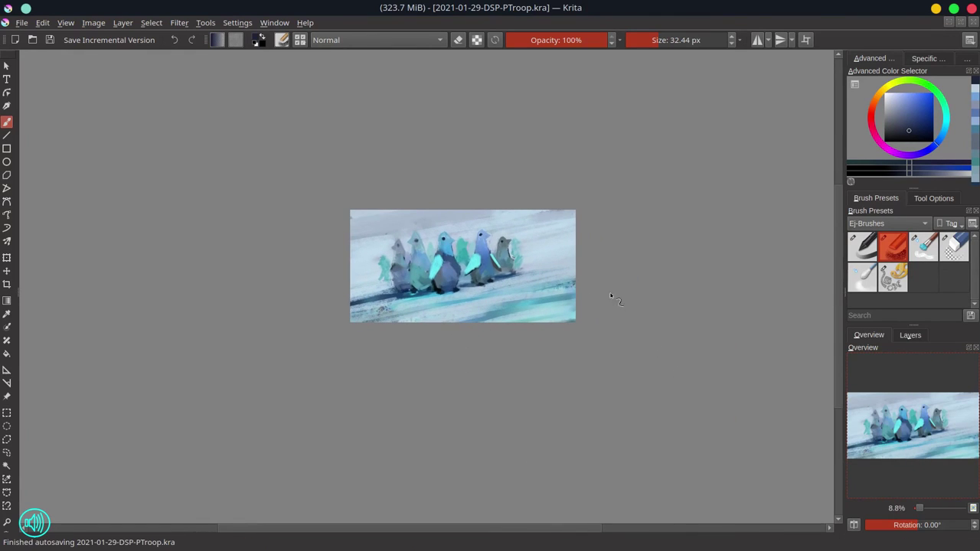
pyautogui.click(7, 259)
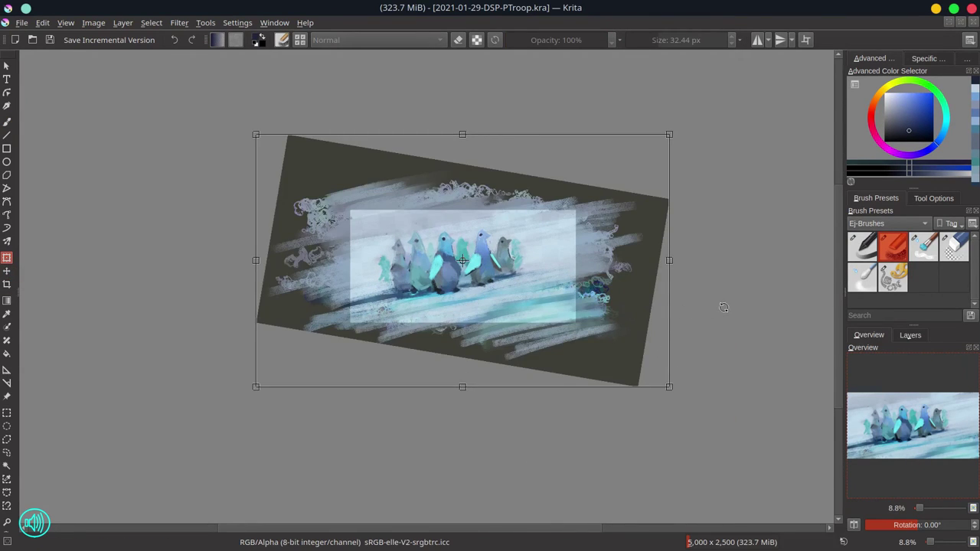
pyautogui.moveTo(724, 307); pyautogui.dragTo(723, 317)
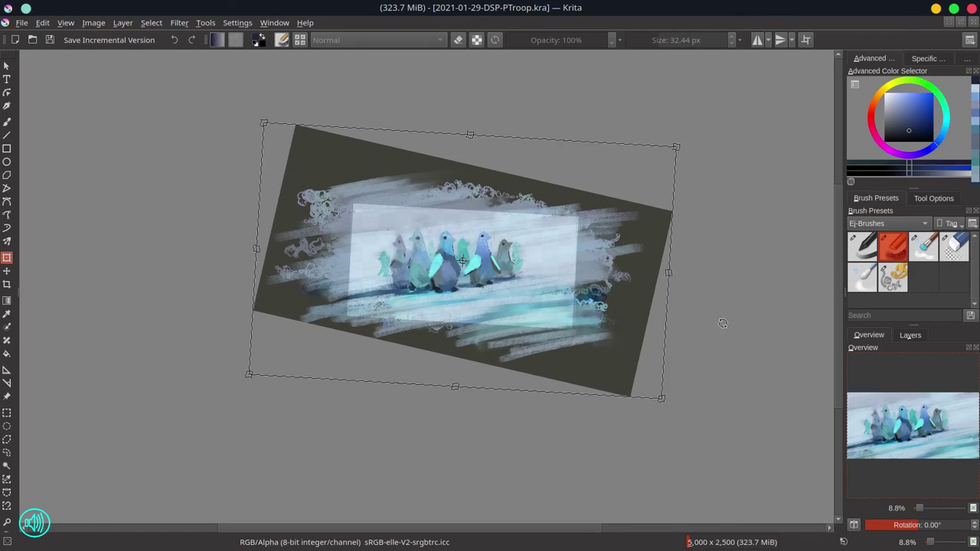
pyautogui.press('Return')
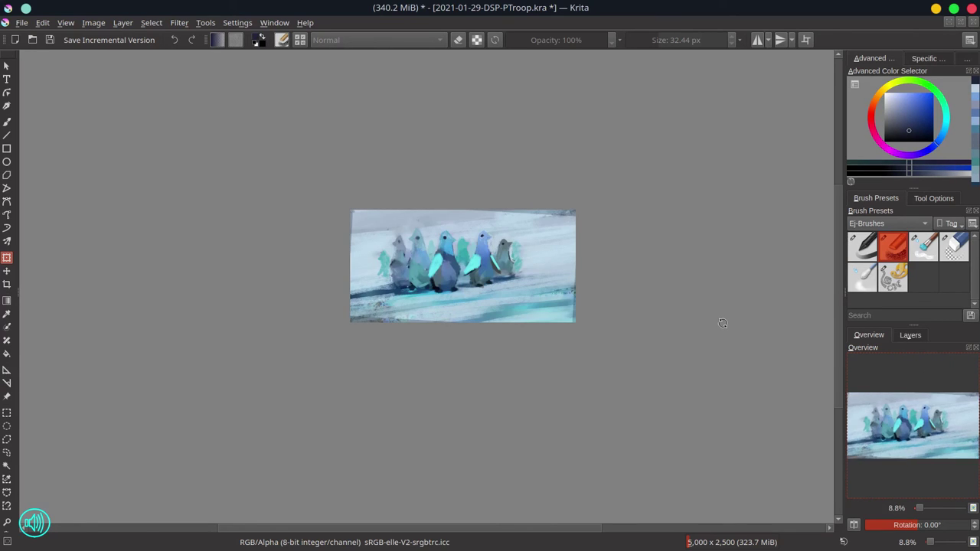
# Paint over the gaps along the canvas's upper and left edges with sampled background tones and a 132 px chalk brush.
pyautogui.click(6, 121)
pyautogui.keyDown('ctrl'); pyautogui.click(509, 218); pyautogui.keyUp('ctrl')
pyautogui.keyDown('shift'); pyautogui.moveTo(505, 214); pyautogui.dragTo(553, 214); pyautogui.keyUp('shift')
pyautogui.moveTo(494, 216); pyautogui.dragTo(584, 208)
pyautogui.keyDown('ctrl'); pyautogui.click(387, 217); pyautogui.keyUp('ctrl')
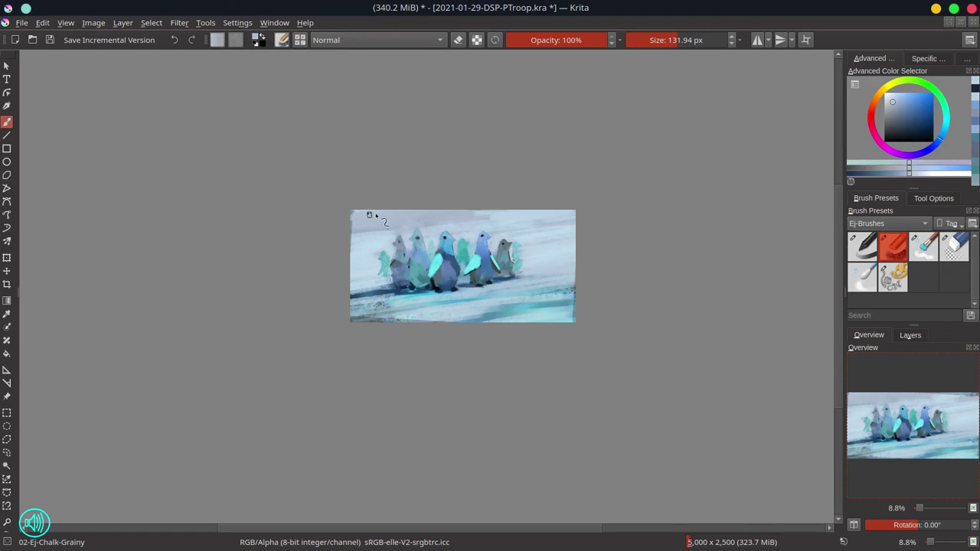
pyautogui.moveTo(373, 216)
pyautogui.mouseDown()
pyautogui.moveTo(360, 213)
pyautogui.moveTo(353, 227)
pyautogui.moveTo(352, 280)
pyautogui.mouseUp()
pyautogui.keyDown('ctrl'); pyautogui.click(381, 277); pyautogui.keyUp('ctrl')
# Fill the lower right and bottom edges of the canvas with sampled icy blue tones, and save the document.
pyautogui.keyDown('ctrl'); pyautogui.click(576, 307); pyautogui.keyUp('ctrl')
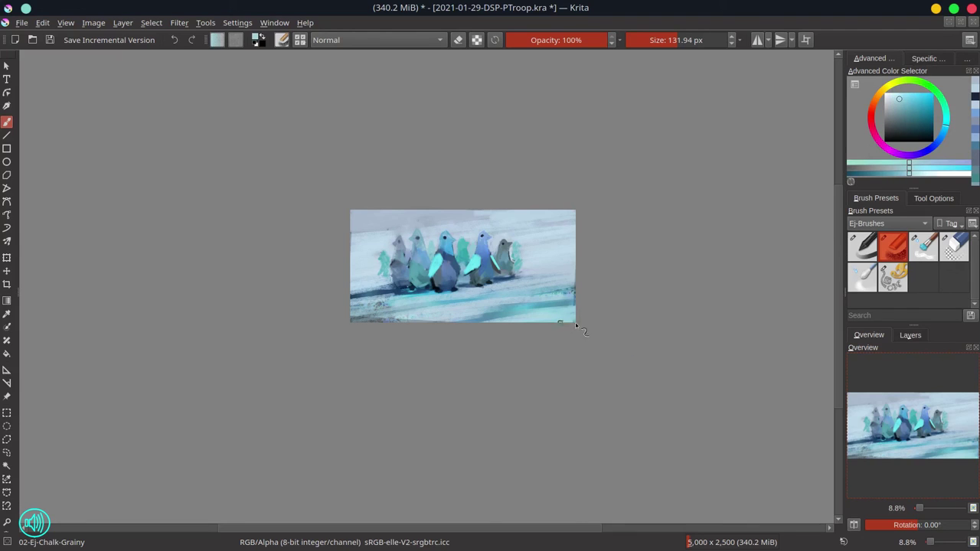
pyautogui.keyDown('ctrl'); pyautogui.click(573, 292); pyautogui.keyUp('ctrl')
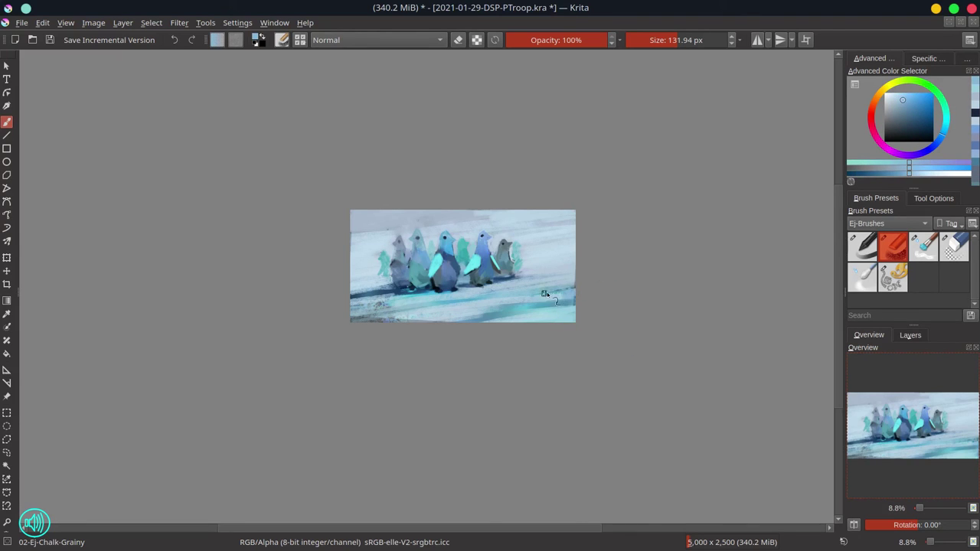
pyautogui.keyDown('ctrl'); pyautogui.click(387, 306); pyautogui.keyUp('ctrl')
pyautogui.moveTo(345, 319); pyautogui.dragTo(525, 323)
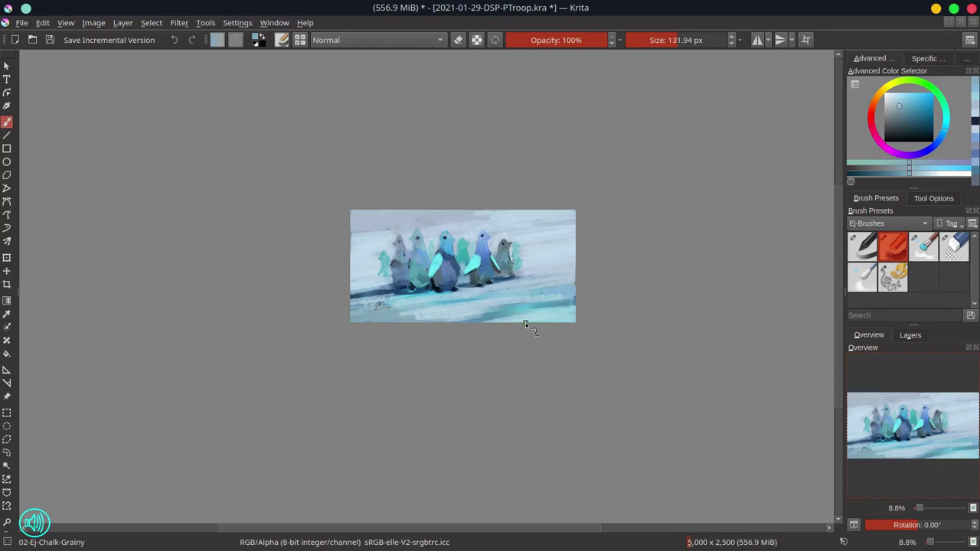
pyautogui.keyDown('ctrl'); pyautogui.click(441, 309); pyautogui.keyUp('ctrl')
pyautogui.keyDown('ctrl'); pyautogui.click(437, 314); pyautogui.keyUp('ctrl')
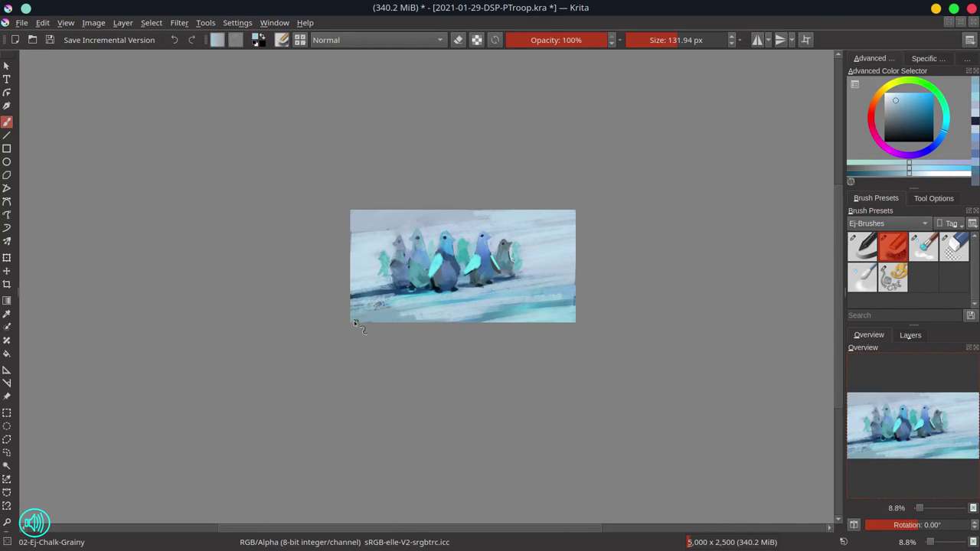
pyautogui.moveTo(353, 321); pyautogui.dragTo(449, 324)
pyautogui.moveTo(340, 314); pyautogui.dragTo(389, 305)
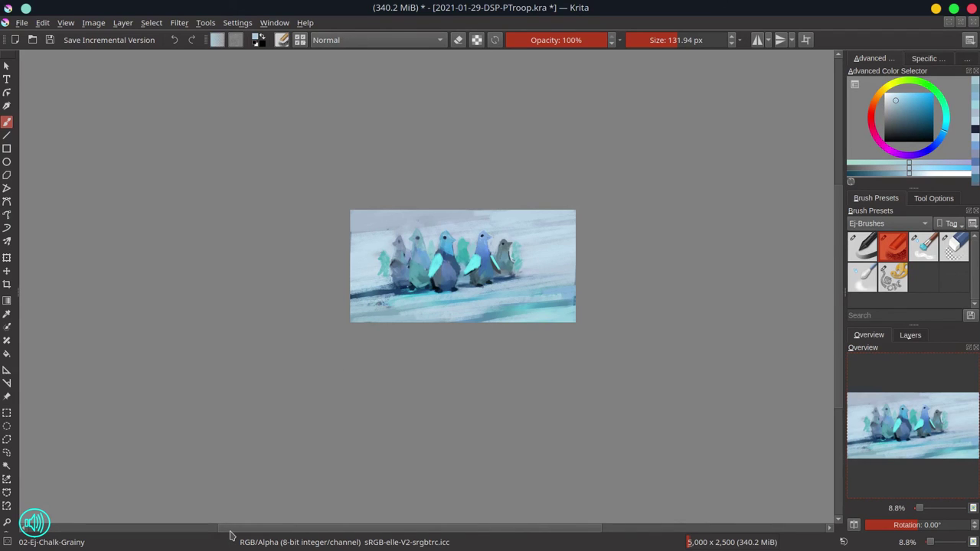
pyautogui.hotkey('ctrl', 's')
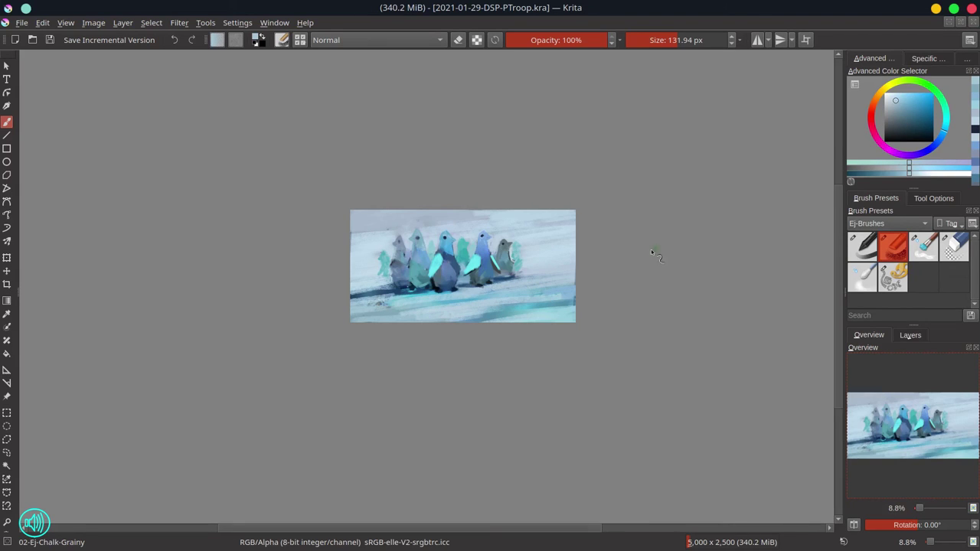
# Blend the ground at the painting's right edge with blues sampled from the neighbouring strokes, and save the document.
pyautogui.keyDown('ctrl'); pyautogui.click(573, 303); pyautogui.keyUp('ctrl')
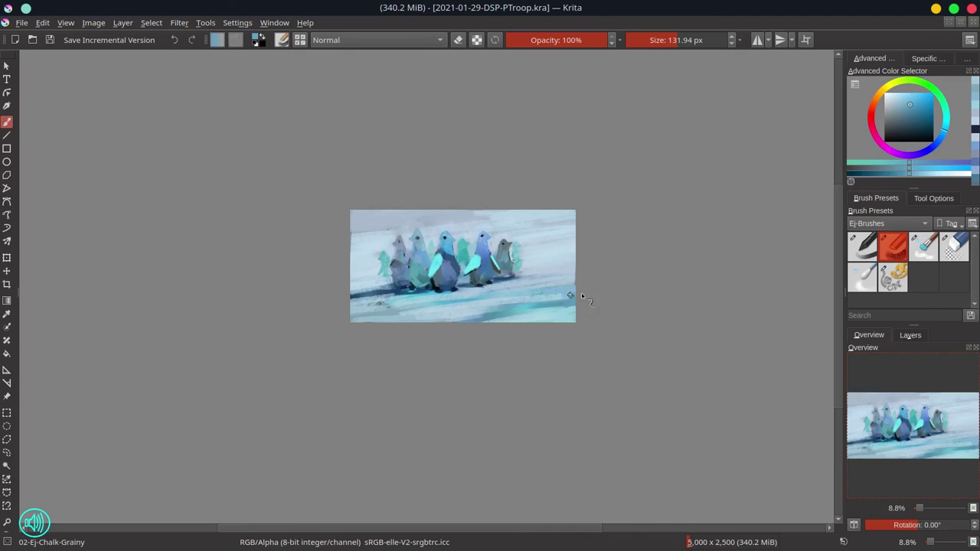
pyautogui.keyDown('ctrl'); pyautogui.click(582, 297); pyautogui.keyUp('ctrl')
pyautogui.keyDown('ctrl'); pyautogui.click(579, 281); pyautogui.keyUp('ctrl')
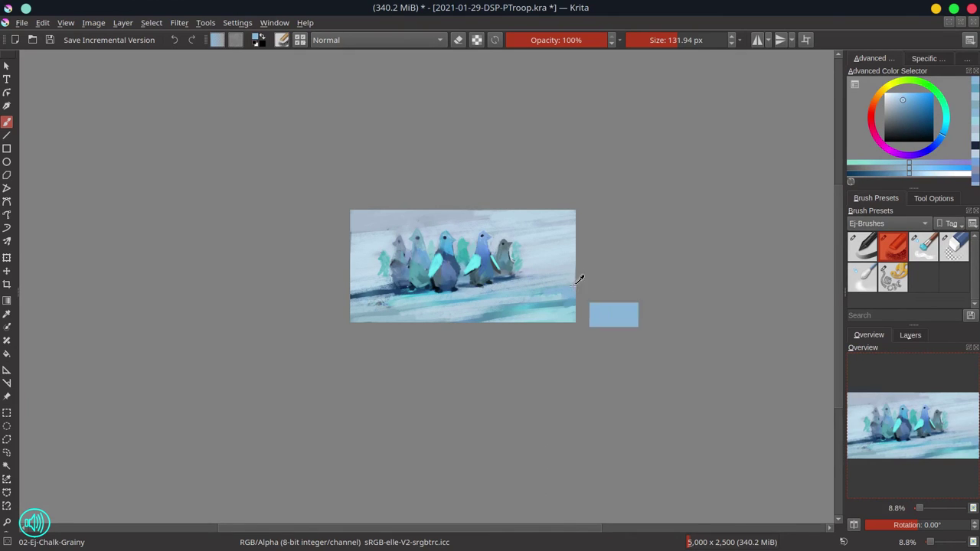
pyautogui.keyDown('ctrl'); pyautogui.click(572, 312); pyautogui.keyUp('ctrl')
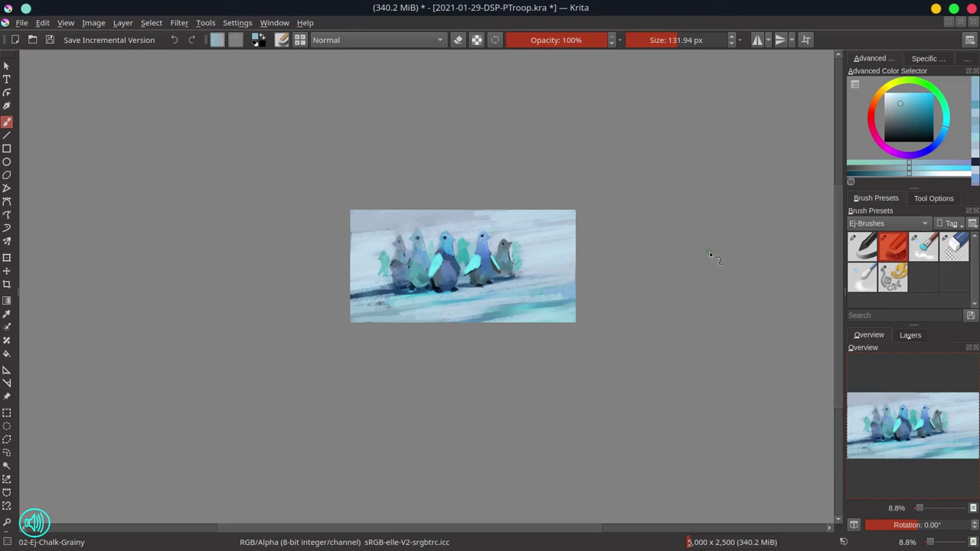
pyautogui.hotkey('ctrl', 's')
# Repaint the green-bellied figure's feet in sampled near-black over sampled dark blue shadow, using a 64 px brush.
pyautogui.scroll(3, 403, 267)
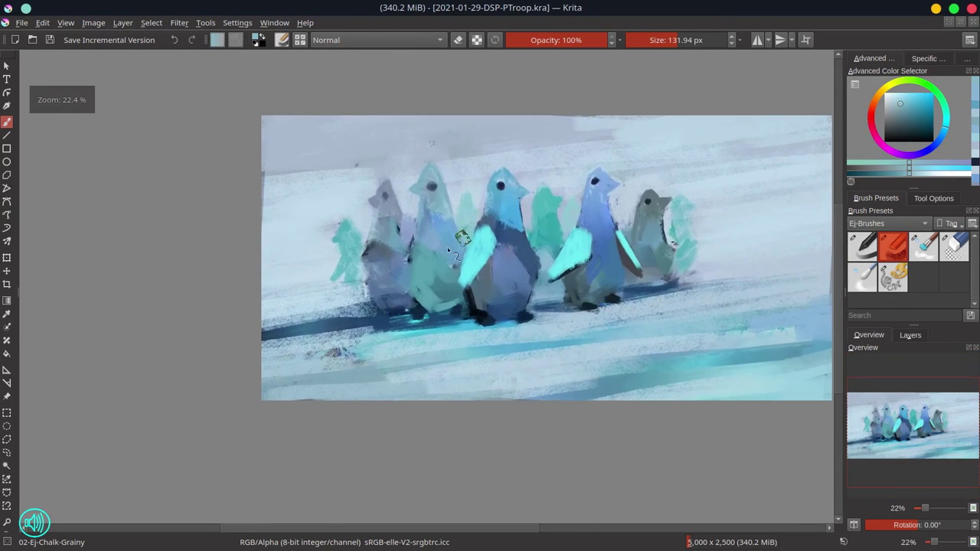
pyautogui.keyDown('ctrl'); pyautogui.click(430, 321); pyautogui.keyUp('ctrl')
pyautogui.moveTo(422, 327)
pyautogui.mouseDown()
pyautogui.moveTo(383, 317)
pyautogui.moveTo(436, 318)
pyautogui.mouseUp()
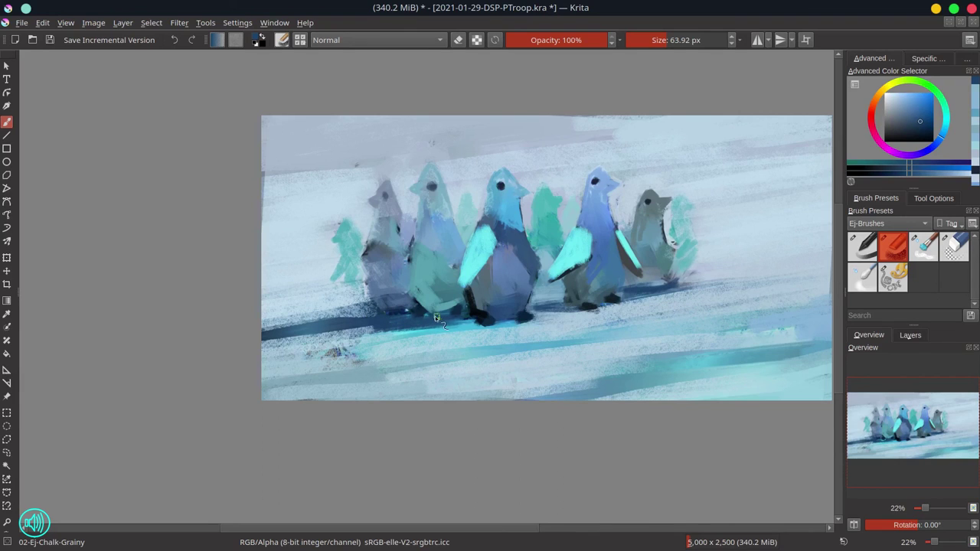
pyautogui.keyDown('ctrl'); pyautogui.click(460, 304); pyautogui.keyUp('ctrl')
pyautogui.keyDown('ctrl'); pyautogui.click(476, 307); pyautogui.keyUp('ctrl')
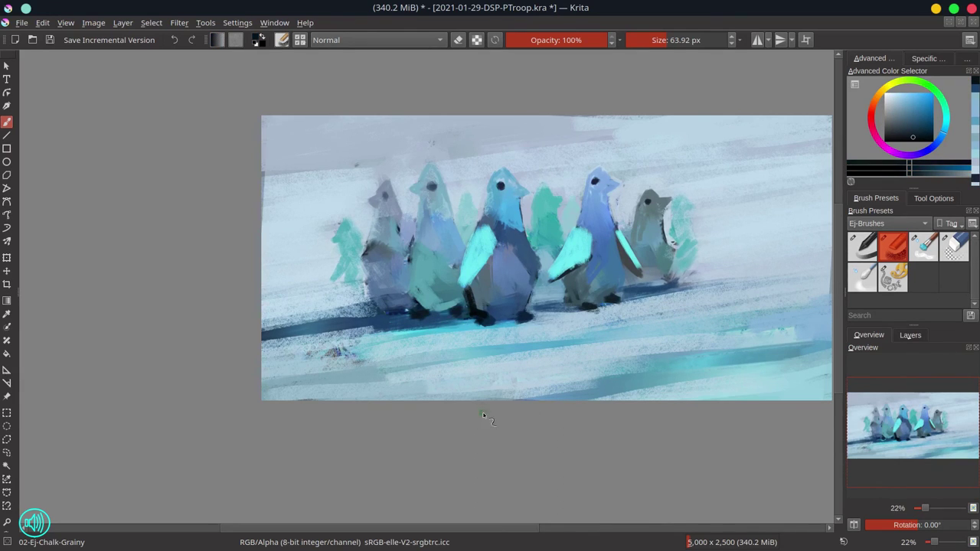
pyautogui.keyDown('ctrl'); pyautogui.click(407, 309); pyautogui.keyUp('ctrl')
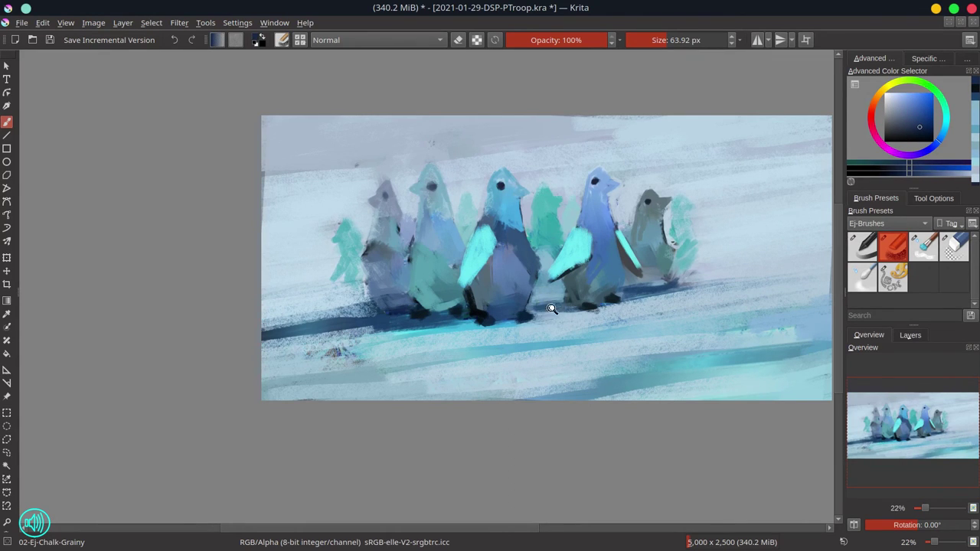
# Save the document and mirror the canvas view to check the whole composition.
pyautogui.moveTo(552, 314); pyautogui.dragTo(542, 369)
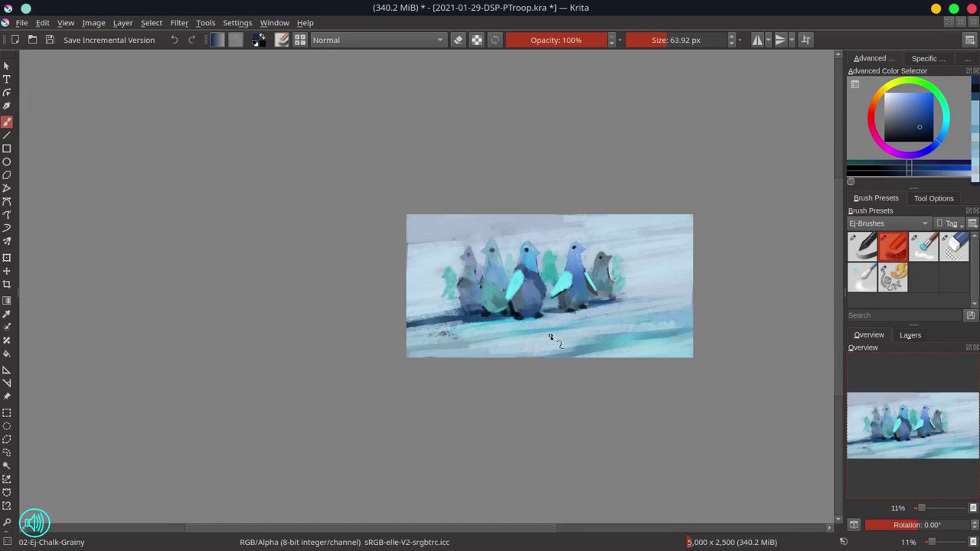
pyautogui.hotkey('ctrl', 's')
pyautogui.click(853, 525)
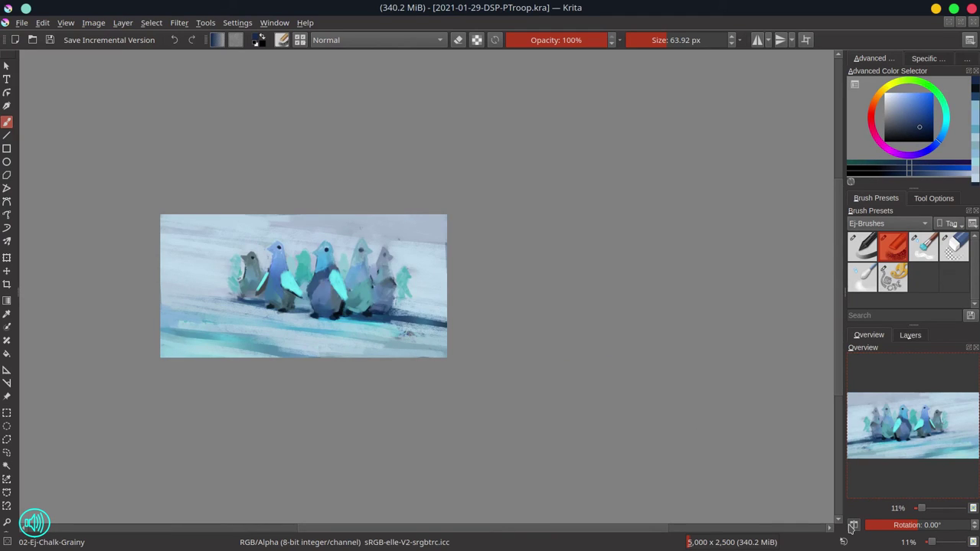
pyautogui.click(853, 525)
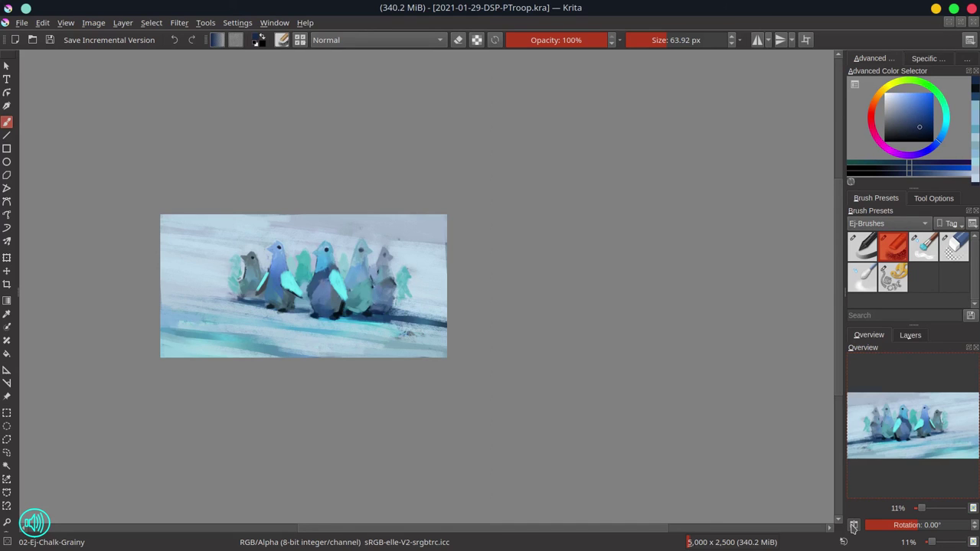